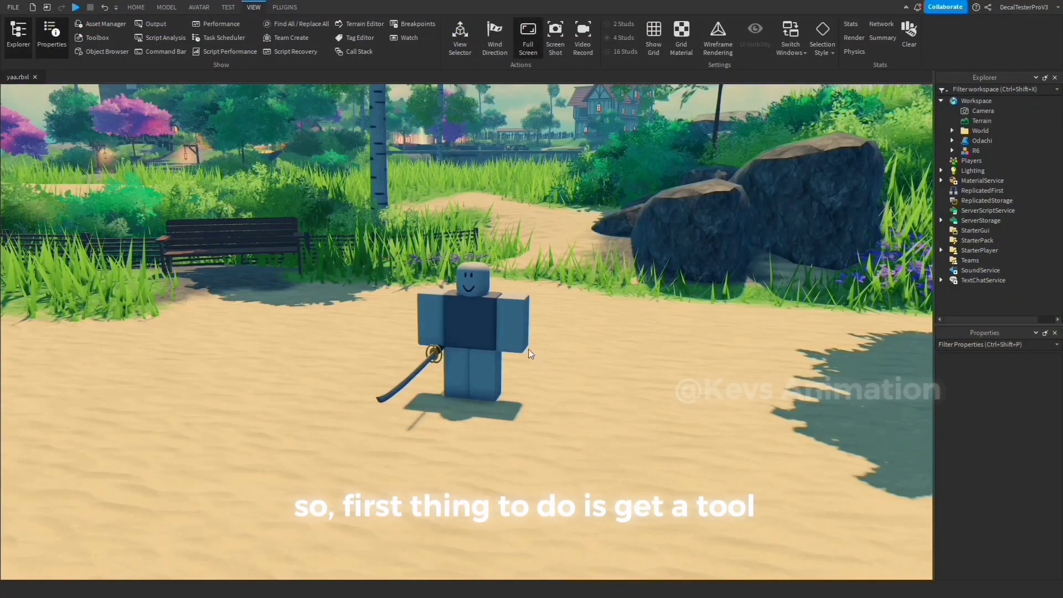
- Examine the R6 character and how the odachi is held at its right arm from several angles
scroll(586, 360, up, 3)
right_drag(513, 335, 389, 303)
scroll(593, 368, down, 2)
scroll(588, 375, up, 2)
scroll(543, 365, down, 2)
scroll(526, 354, up, 2)
scroll(546, 364, down, 3)
scroll(543, 366, up, 2)
scroll(543, 365, down, 1)
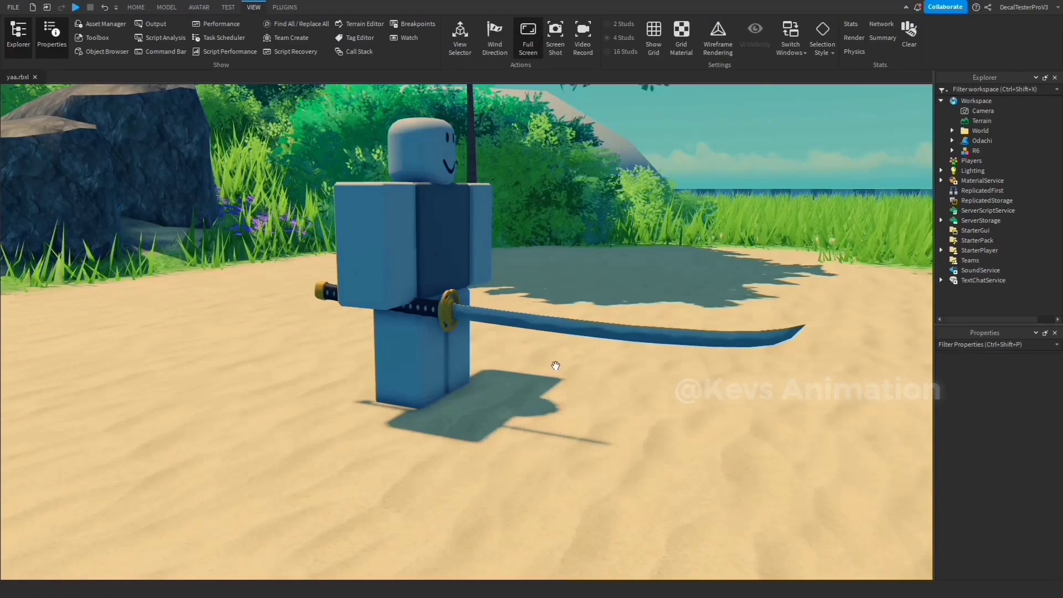
right_drag(560, 325, 632, 339)
scroll(629, 335, down, 3)
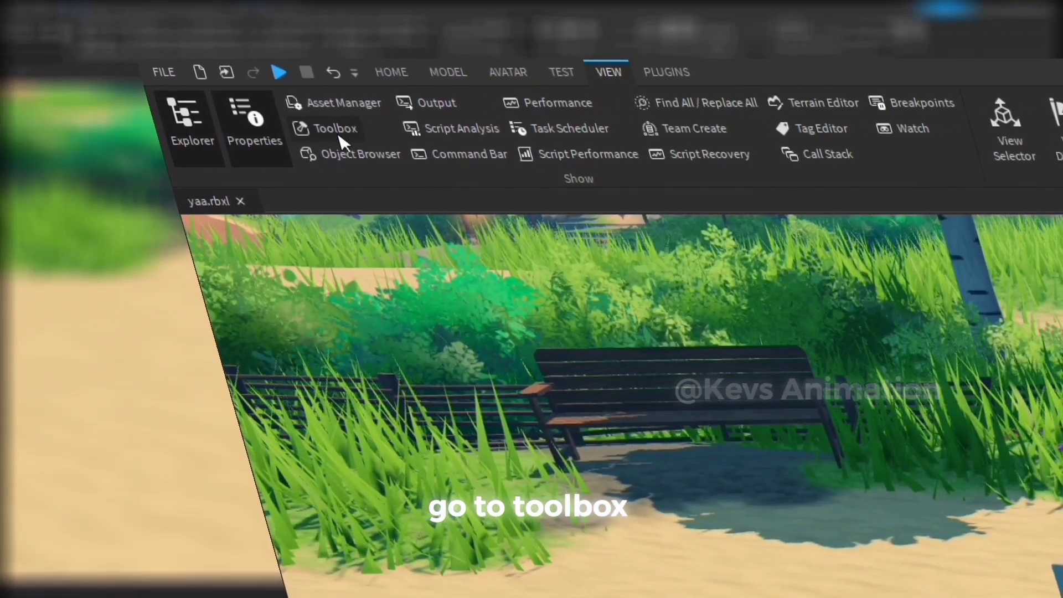
- Search the Toolbox models for "Odachi" and insert the first Odachi result into the workspace
click(335, 128)
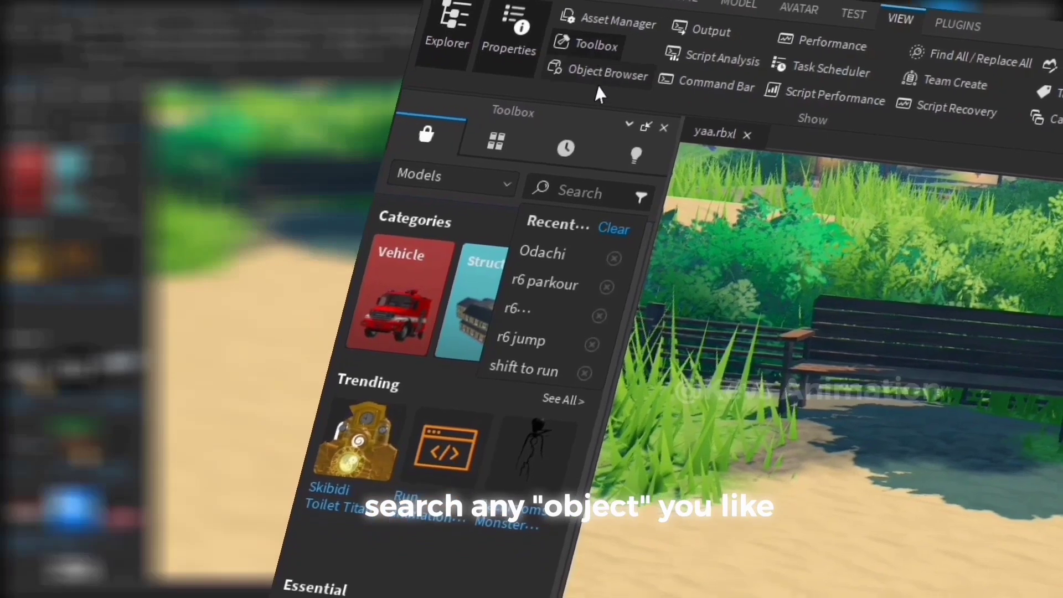
click(582, 195)
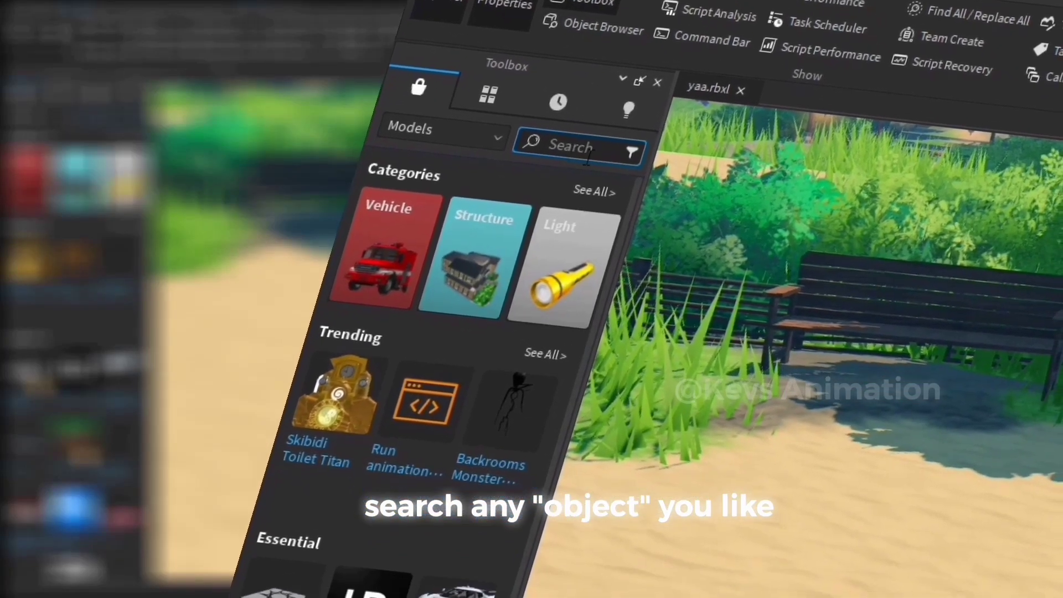
click(569, 156)
text(Odac)
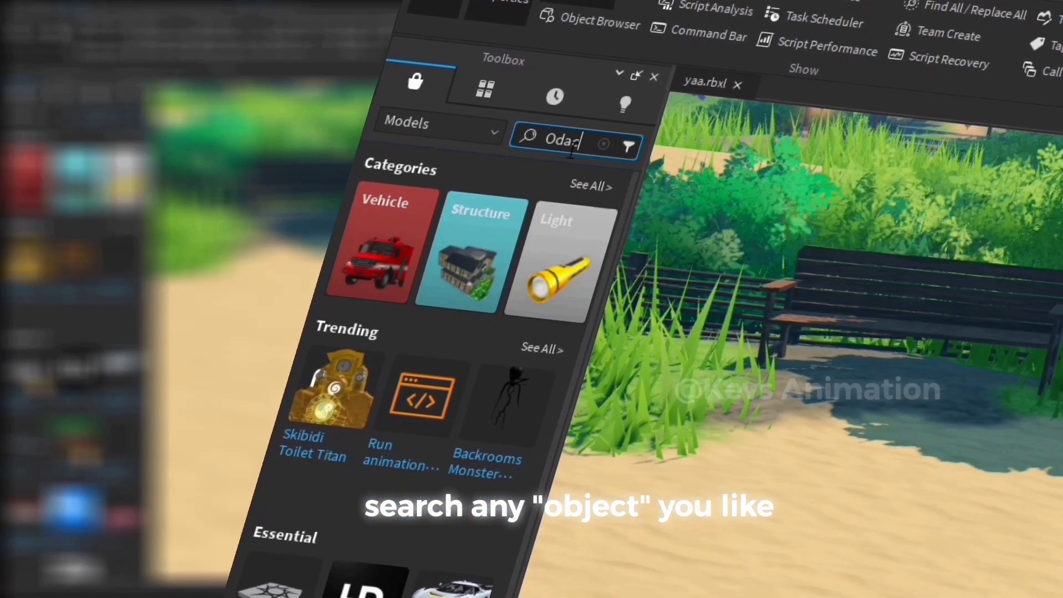
key(Return)
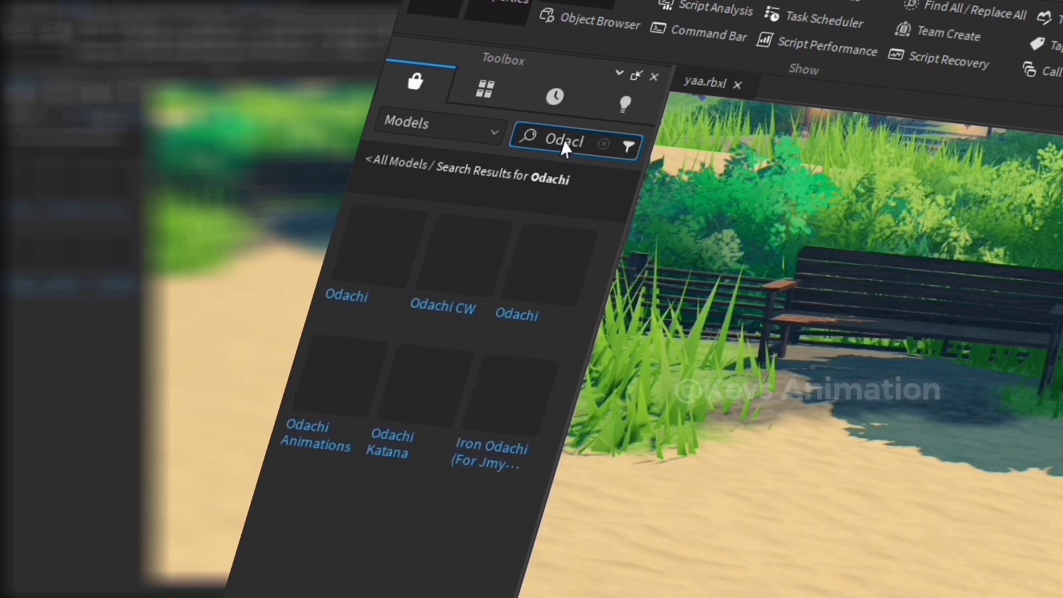
click(362, 257)
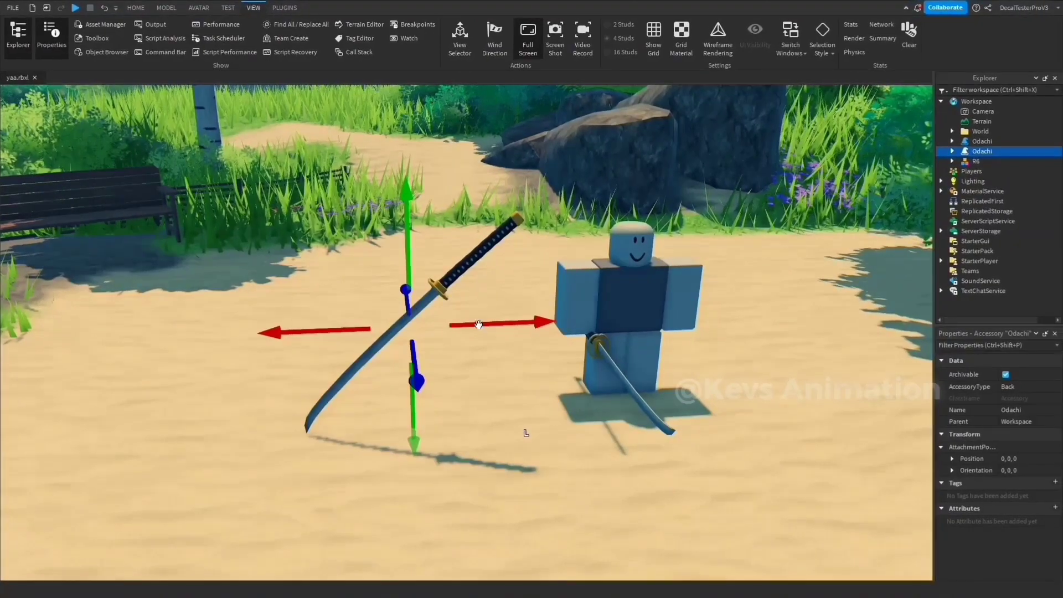
- Reposition and rotate the inserted odachi beside the R6 character, and select its Handle mesh
drag(440, 289, 472, 399)
key(r)
key(r)
key(r)
key(r)
key(r)
key(r)
key(r)
mouse_move(472, 399)
right_down()
mouse_move(486, 408)
mouse_move(470, 397)
mouse_move(479, 390)
right_up()
key(a)
key(w)
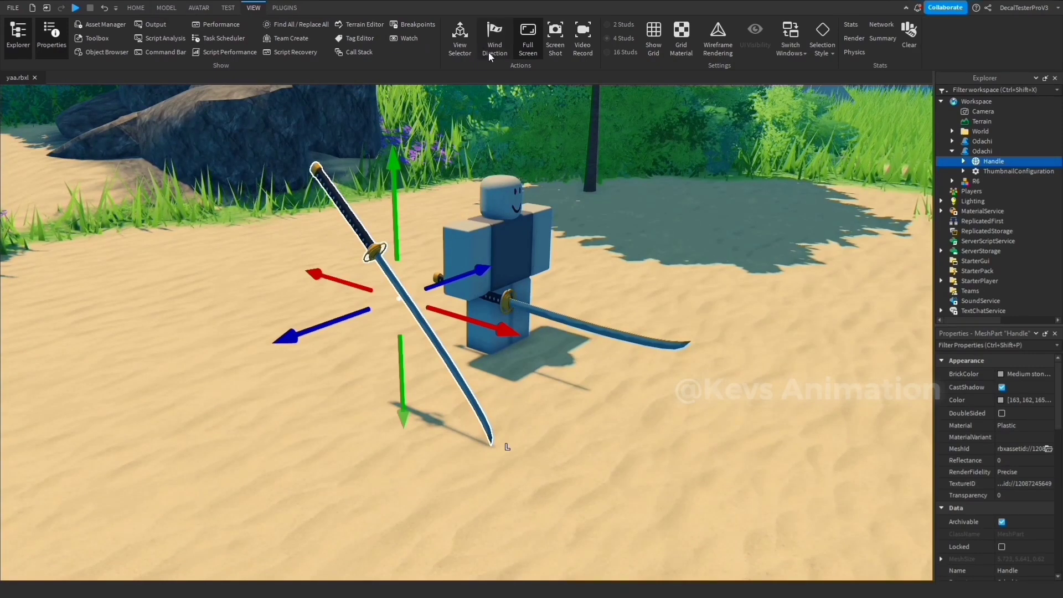
- Enable pivot editing for the inserted odachi's Handle and turn off rotation snapping
click(133, 8)
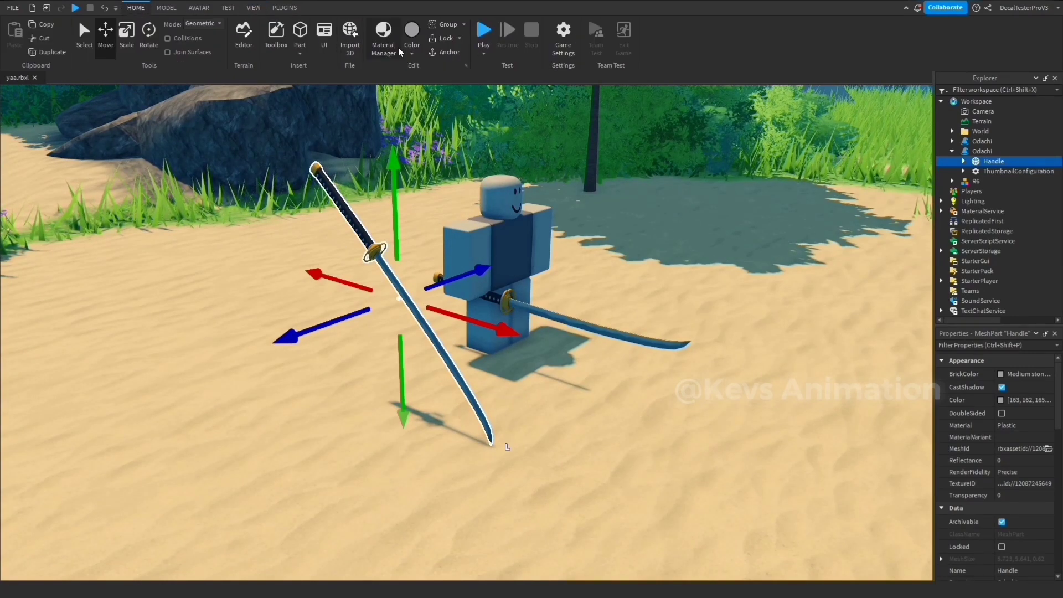
click(167, 8)
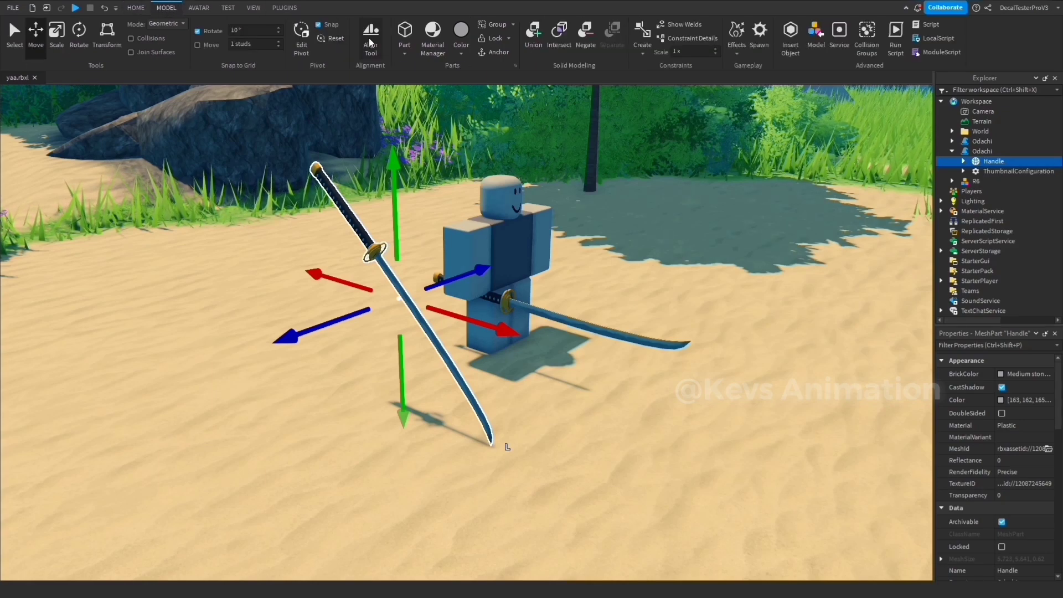
click(303, 35)
click(409, 173)
key(a)
click(205, 33)
drag(548, 220, 557, 238)
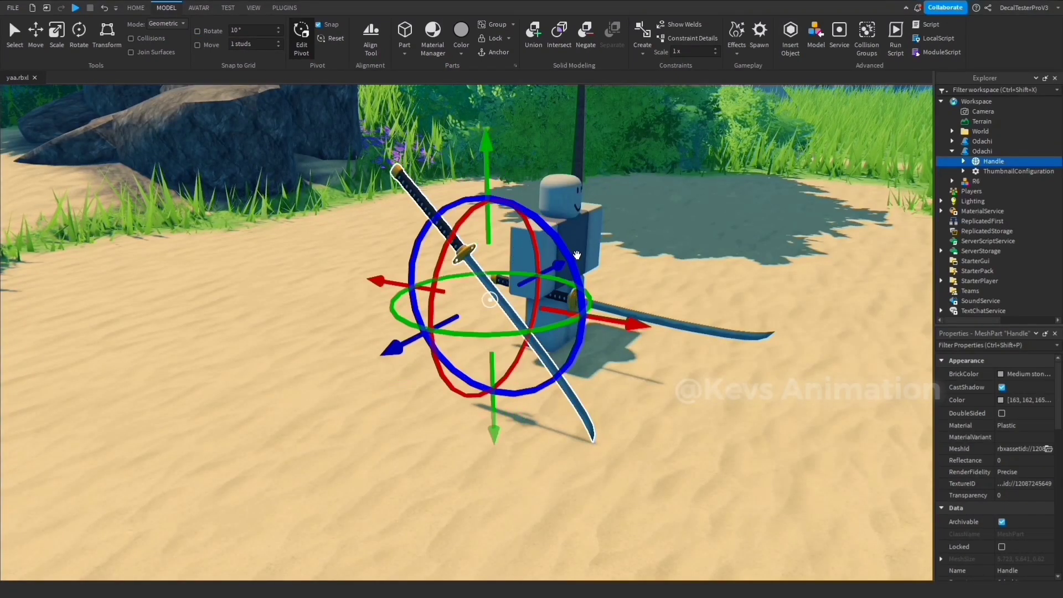
- Rotate the inserted odachi's Handle freely about its axes toward the near-horizontal angle of the character's sword
click(79, 42)
drag(457, 221, 525, 217)
click(306, 46)
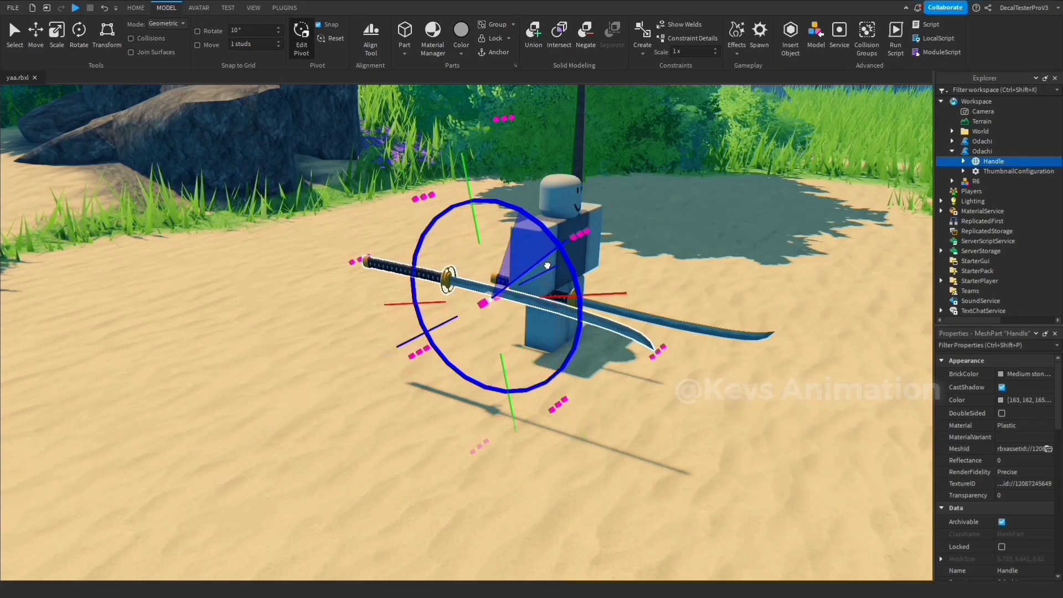
drag(556, 280, 557, 279)
right_drag(584, 293, 588, 292)
drag(485, 270, 483, 275)
mouse_move(483, 274)
right_down()
mouse_move(493, 287)
mouse_move(491, 268)
right_up()
scroll(491, 269, down, 2)
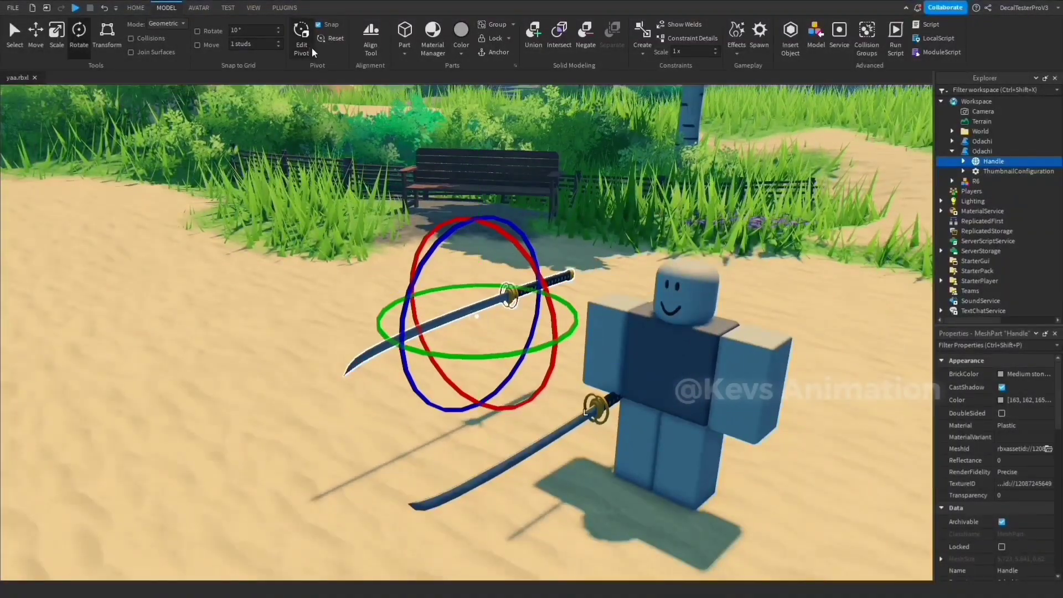
right_drag(430, 287, 431, 290)
key(a)
click(504, 323)
drag(549, 319, 513, 407)
mouse_move(575, 233)
mouse_down()
mouse_move(553, 177)
mouse_move(411, 273)
mouse_up()
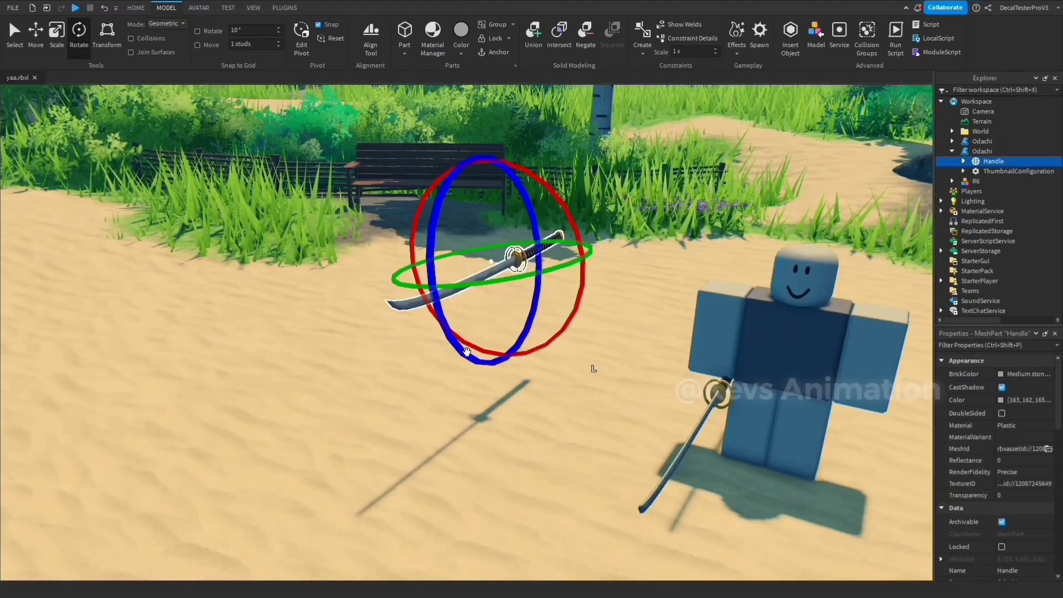
- Delete the inserted odachi's Handle and select the Handle of the sword positioned at the R6 character's right arm
key(Delete)
mouse_move(563, 222)
right_down()
mouse_move(579, 232)
mouse_move(563, 221)
right_up()
key(a)
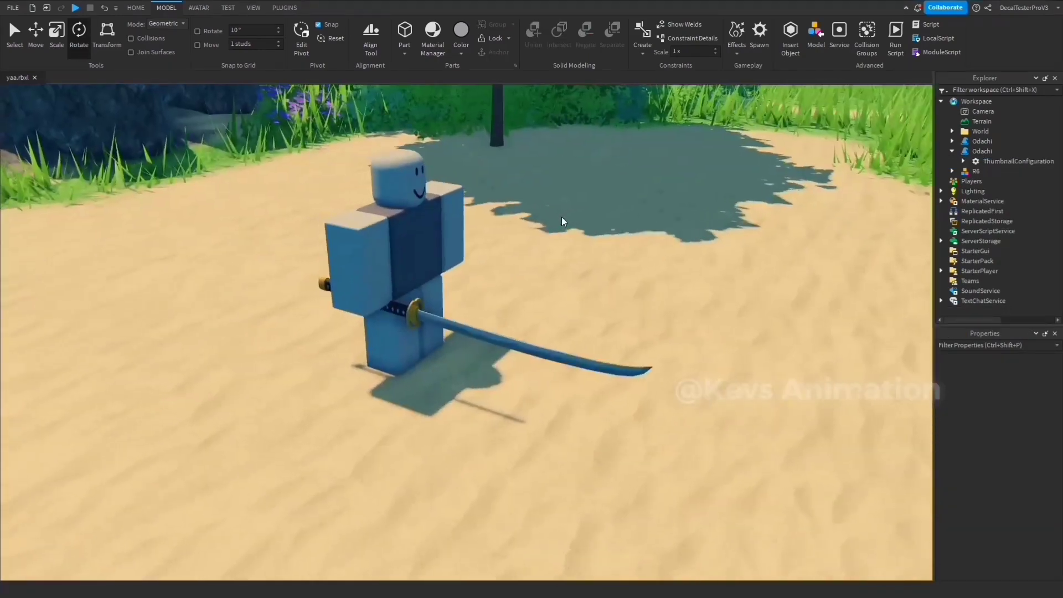
right_drag(562, 221, 577, 229)
click(565, 356)
right_drag(866, 257, 850, 248)
key(d)
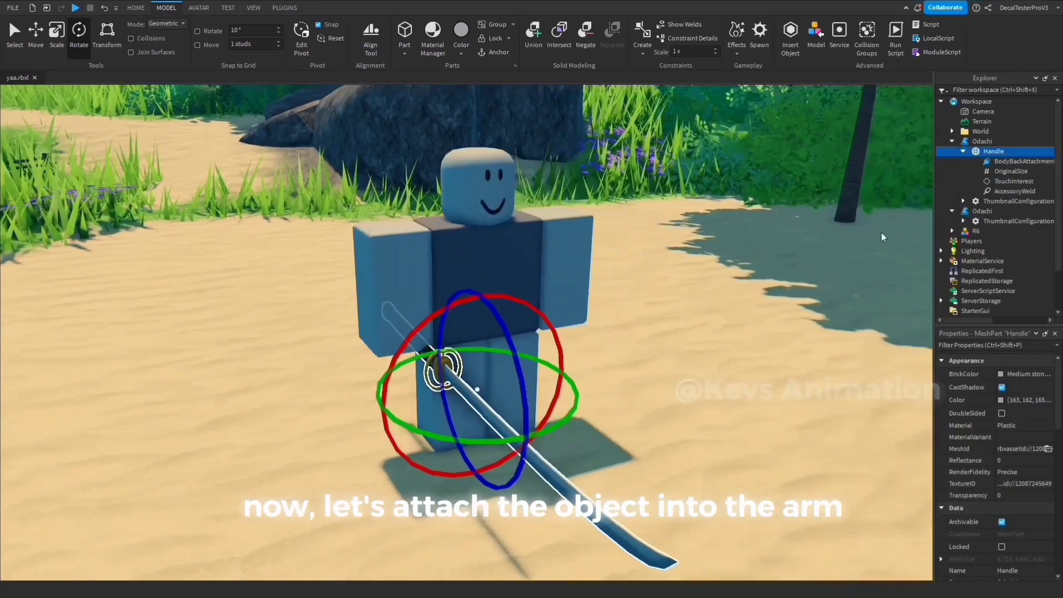
- Move the sword's Handle into the Right Arm part of the R6 model
click(952, 231)
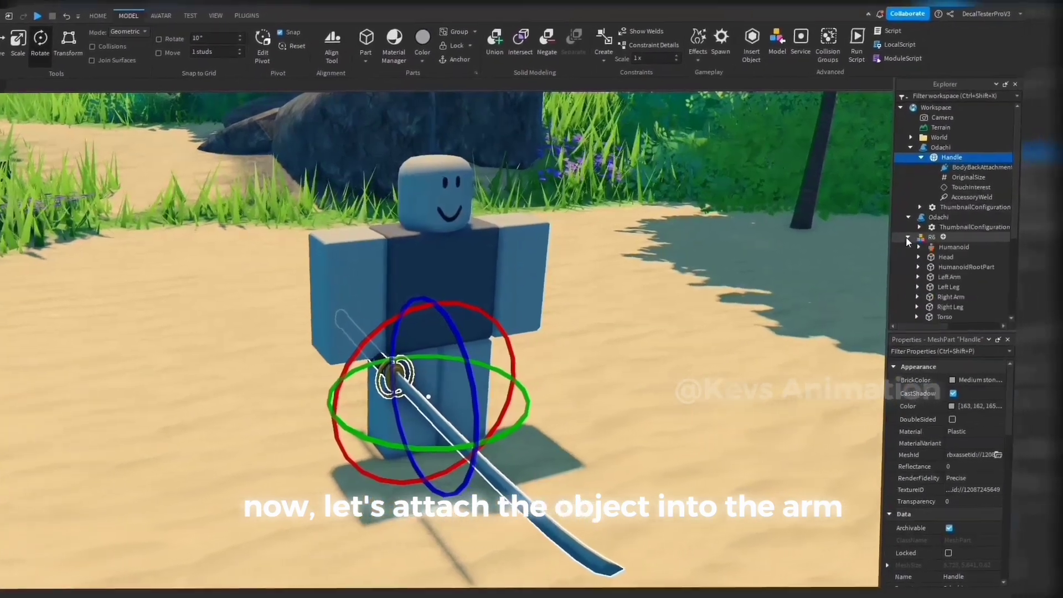
scroll(906, 242, down, 1)
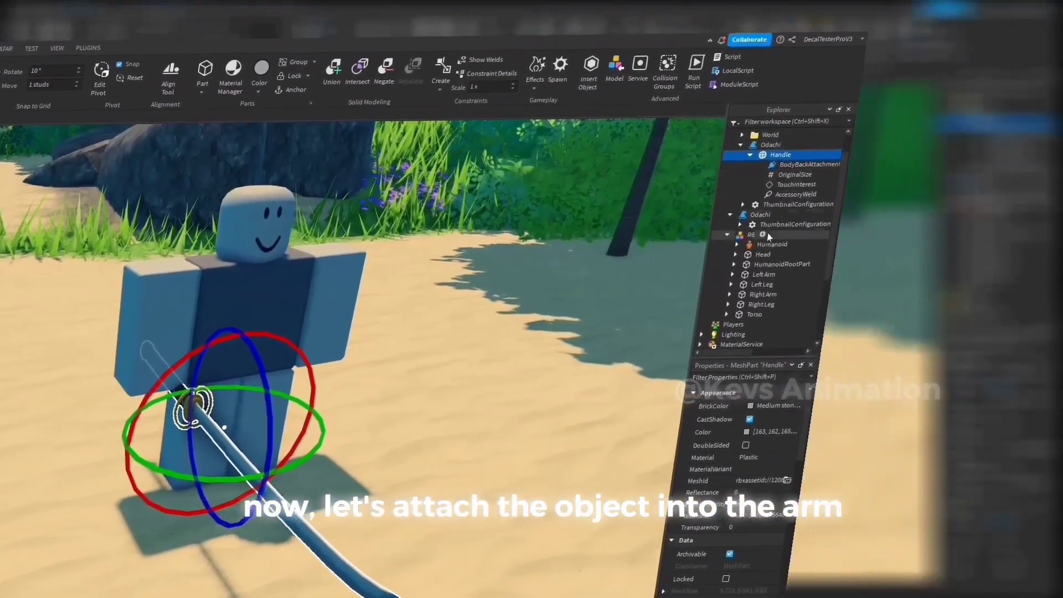
click(729, 280)
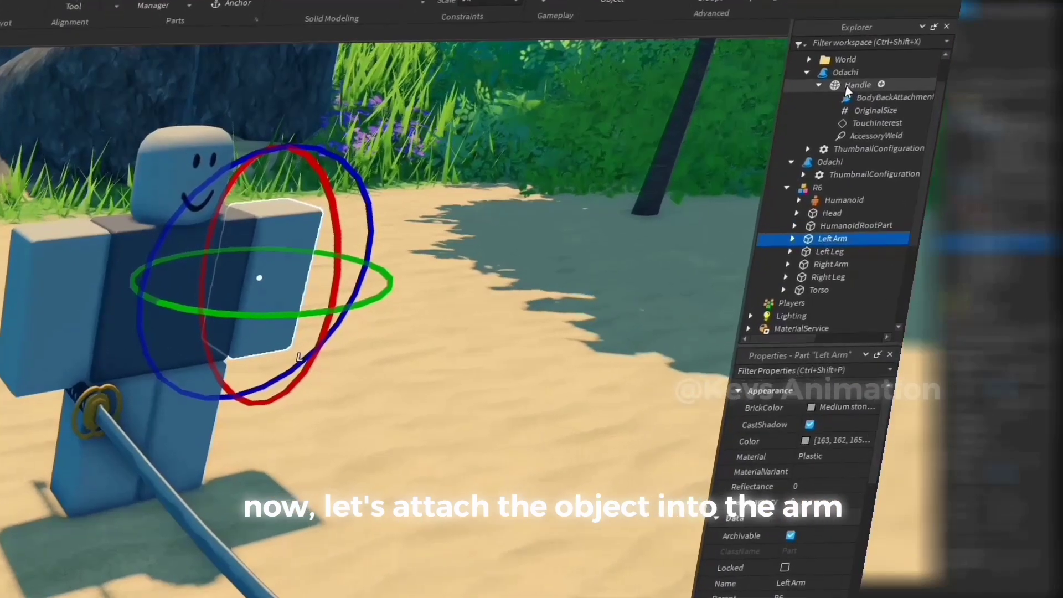
drag(846, 90, 887, 267)
mouse_move(1011, 162)
mouse_down()
mouse_move(1015, 152)
mouse_move(1021, 166)
mouse_up()
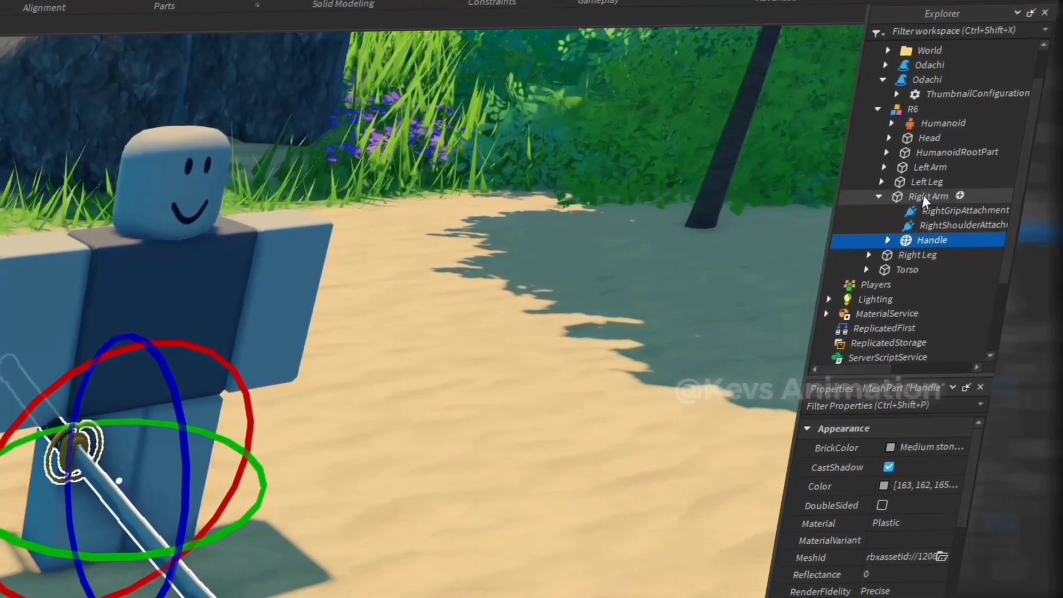
click(527, 420)
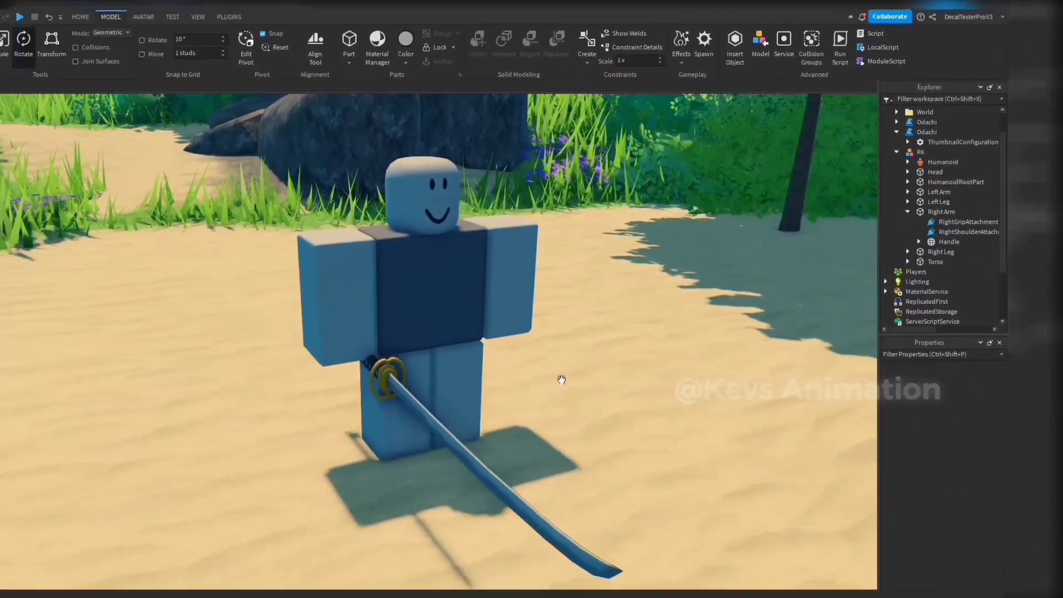
- Select the whole R6 character and open it for rig editing in RigEdit Lite
key(d)
click(363, 335)
key(d)
right_drag(362, 337, 483, 412)
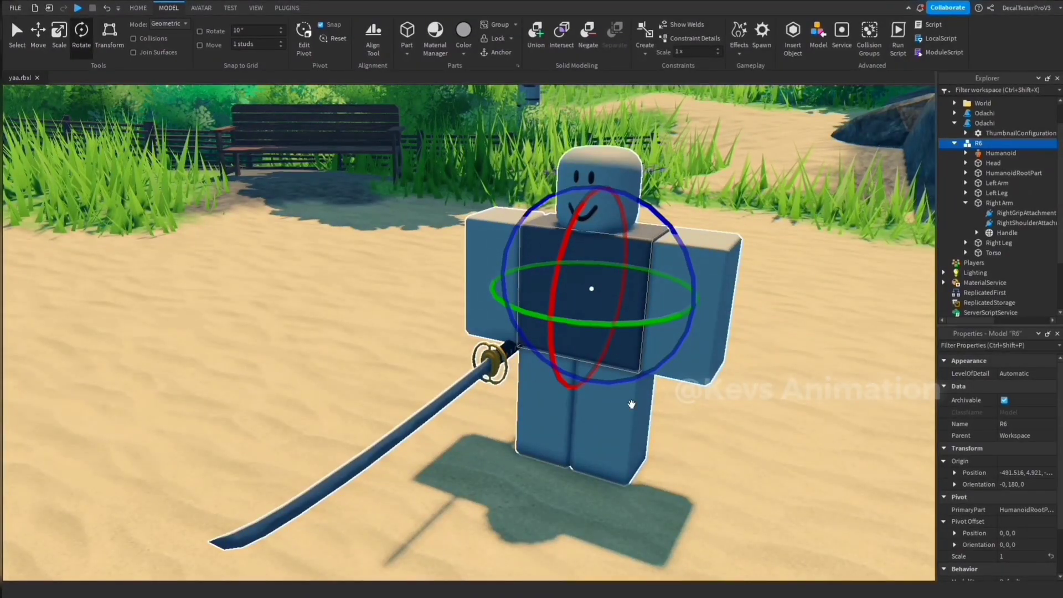
click(632, 404)
click(626, 415)
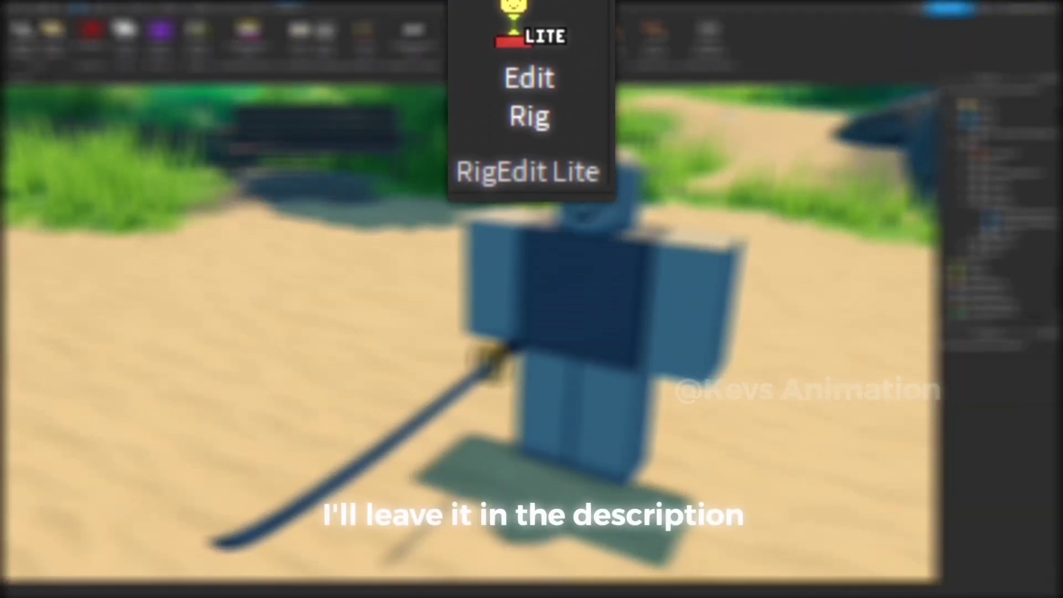
click(644, 275)
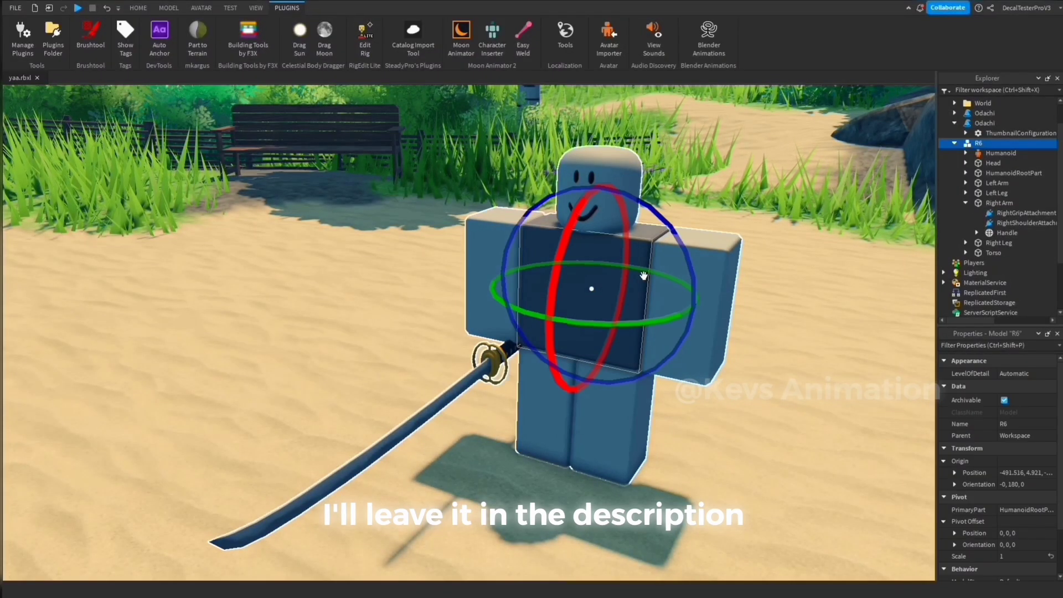
click(367, 49)
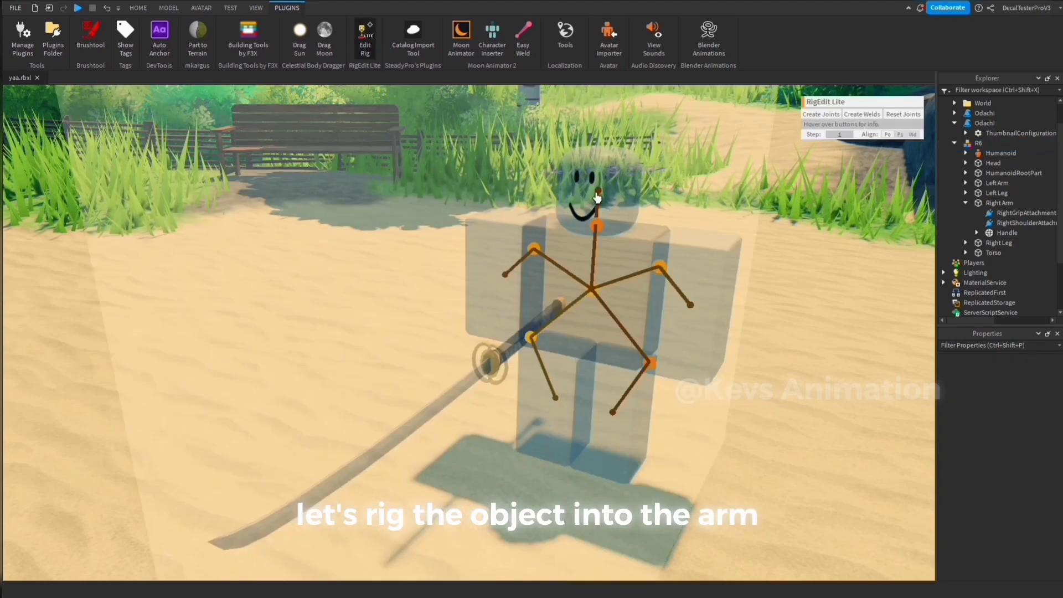
- Create a joint between the Right Arm and the sword's Handle, and move it to the grip with a step of 0.5
click(999, 202)
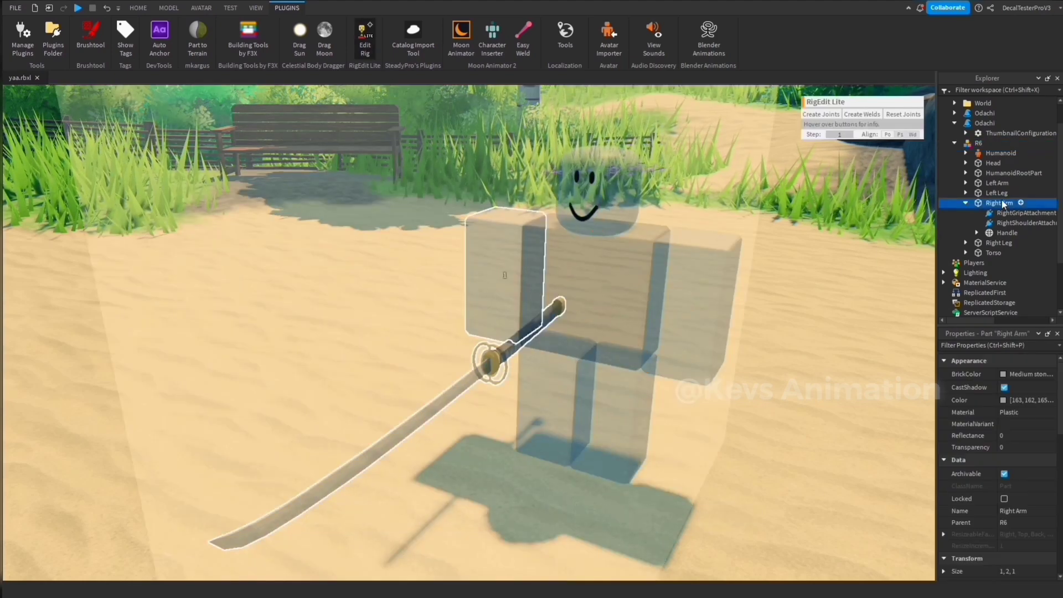
ctrl+click(999, 233)
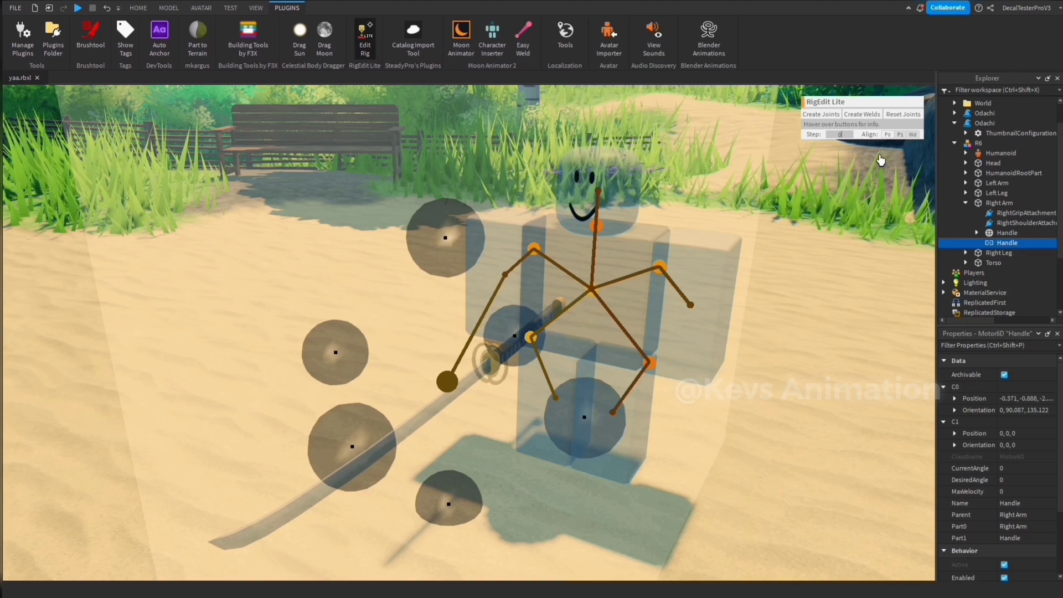
right_drag(614, 324, 675, 335)
drag(796, 331, 624, 317)
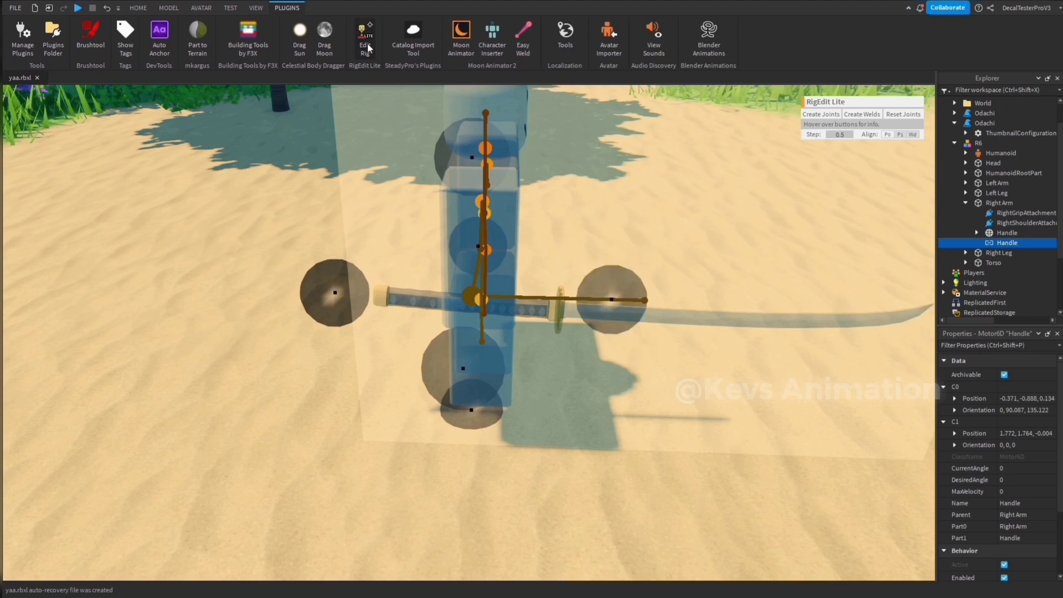
click(368, 49)
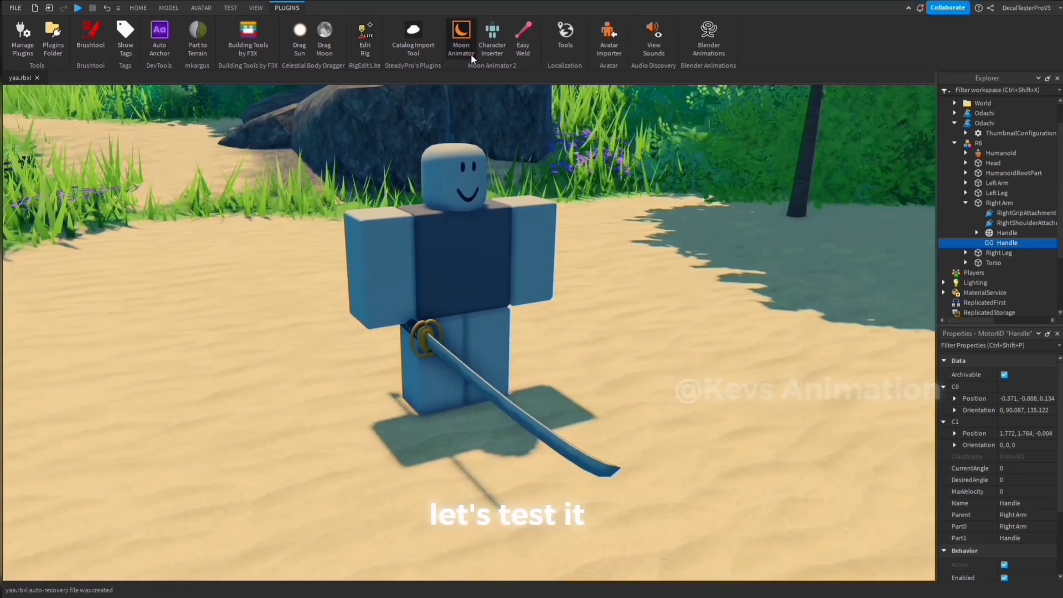
- Test the new sword joint by loading the R6 rig into Moon Animator and trying the Right Arm's rotation control
click(471, 54)
click(454, 177)
click(474, 403)
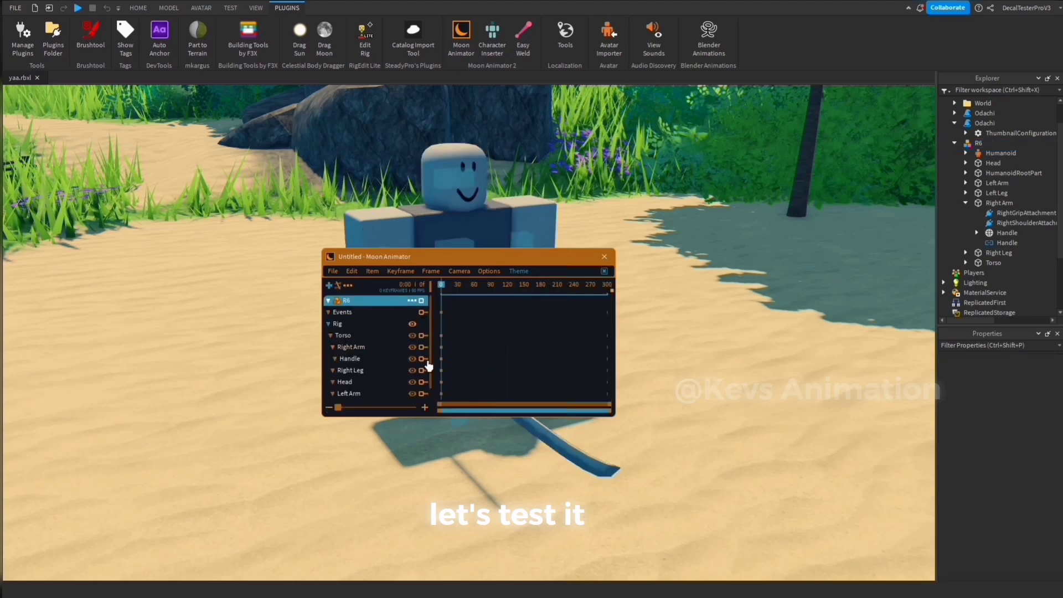
click(386, 348)
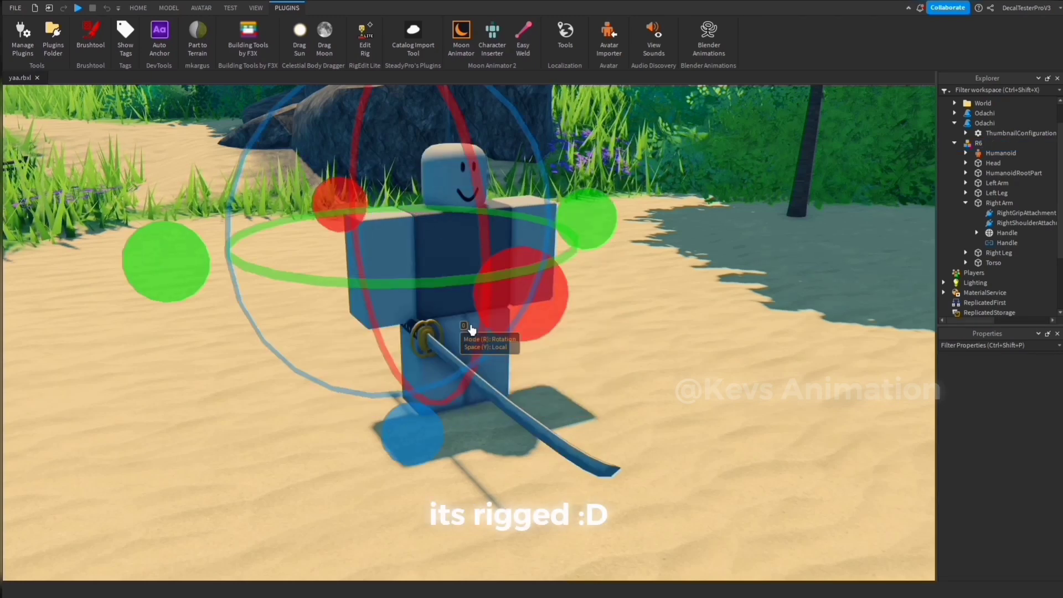
scroll(474, 339, down, 3)
drag(560, 316, 713, 347)
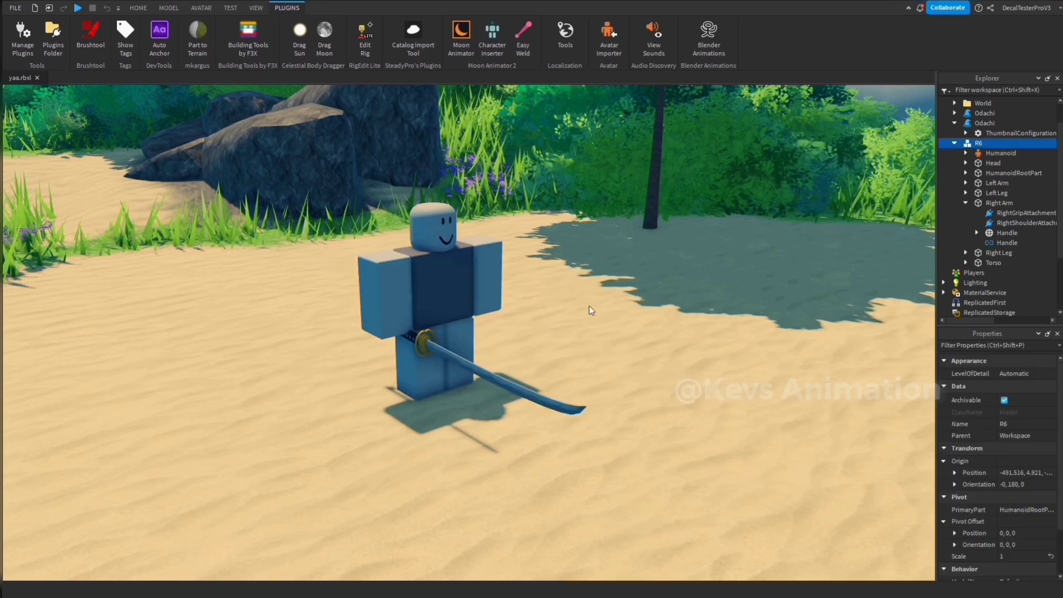
click(591, 310)
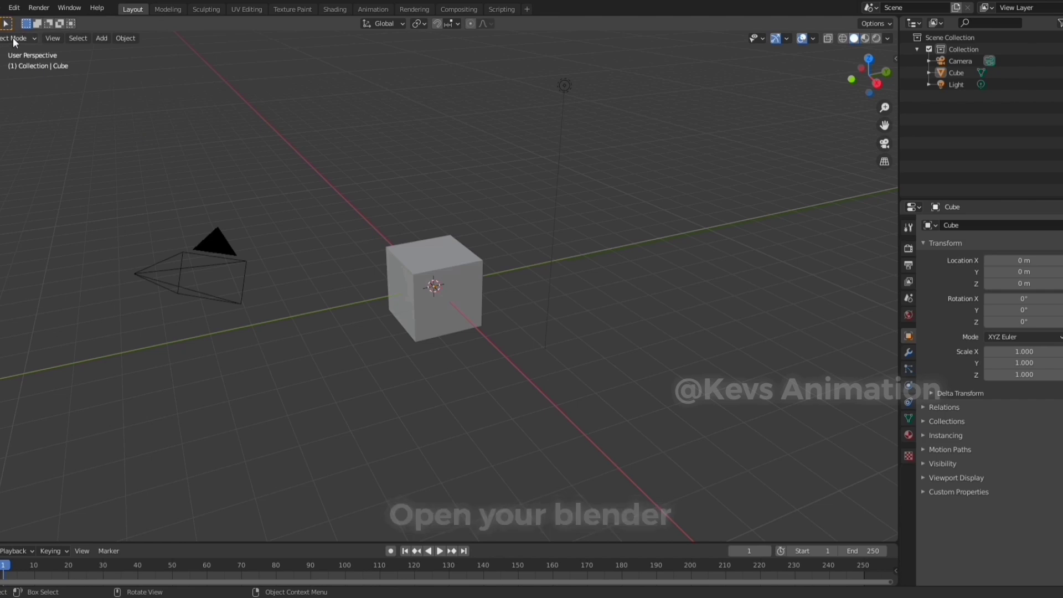
- Switch to Blender and open the R6 rig file without saving the untitled scene
click(2, 7)
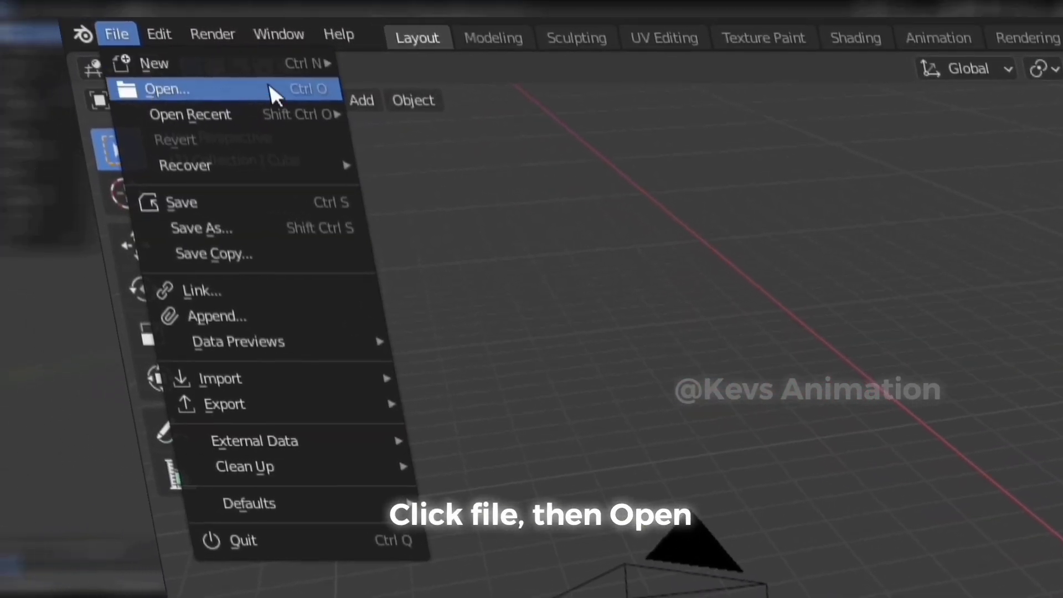
click(233, 89)
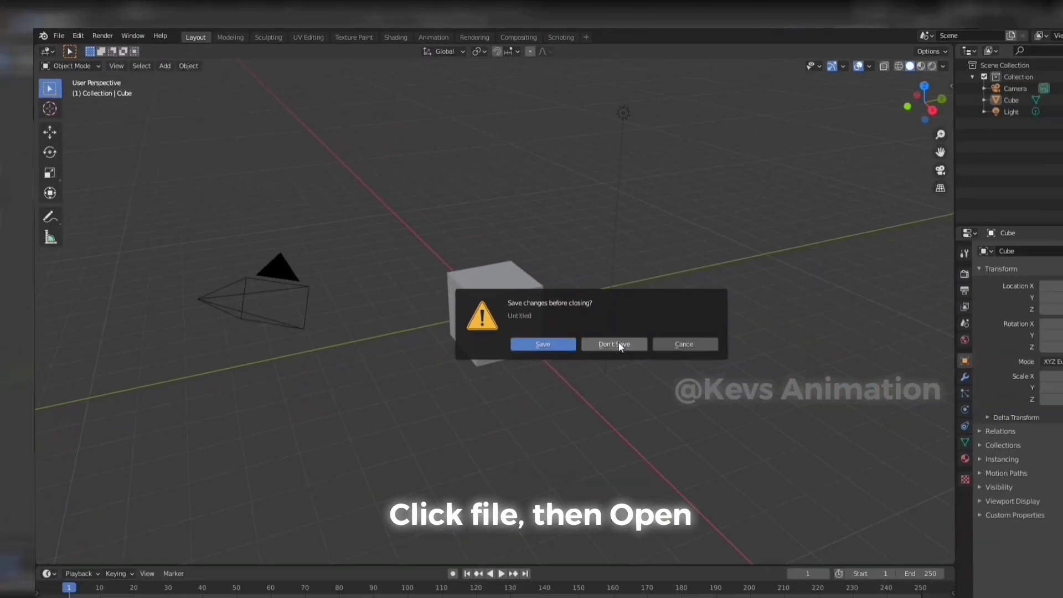
click(614, 344)
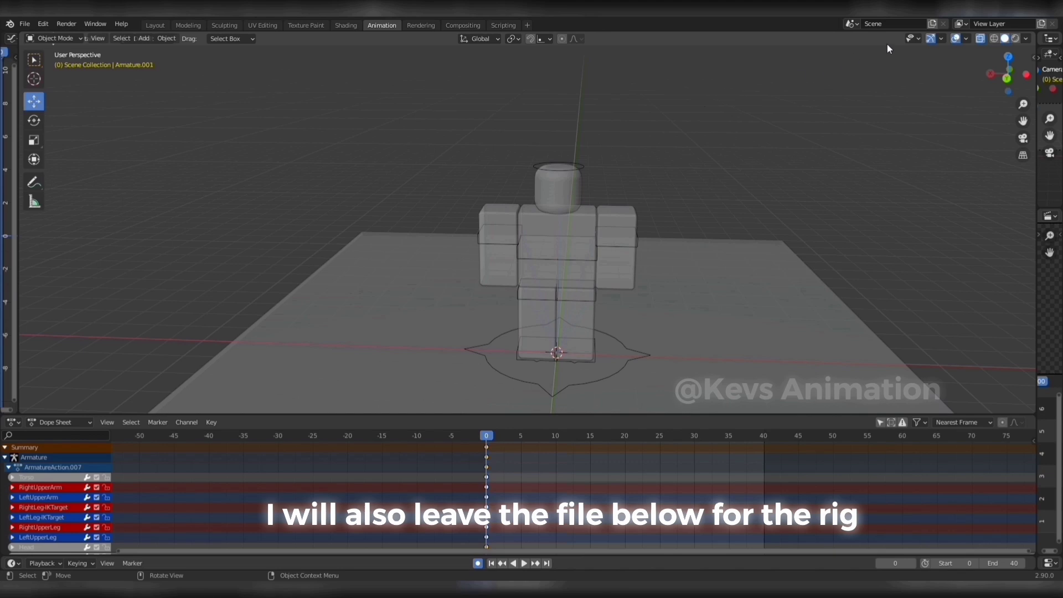
- Set the viewports of the Animation and Layout workspaces to rendered shading
click(1016, 39)
click(154, 25)
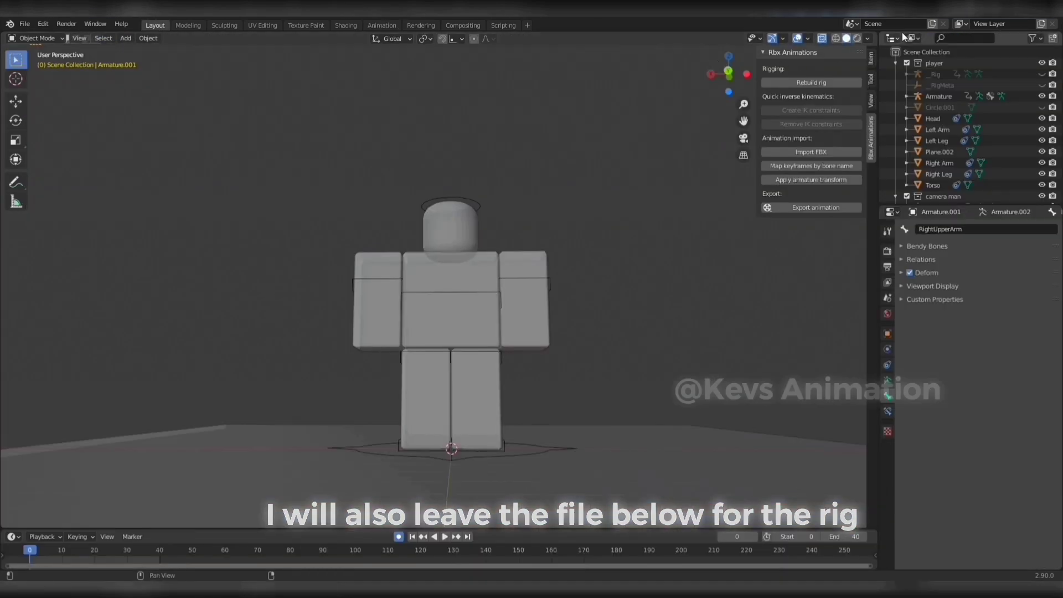
click(857, 39)
middle_drag(623, 178, 556, 244)
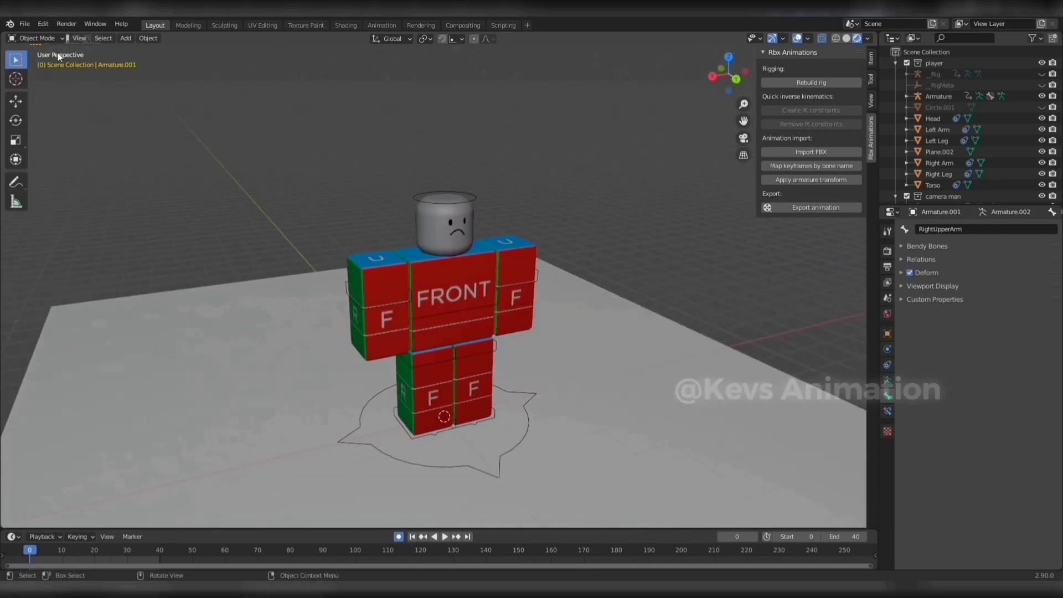
- Import the sword model into the rig scene as a Wavefront (.obj) file
click(25, 23)
mouse_move(62, 175)
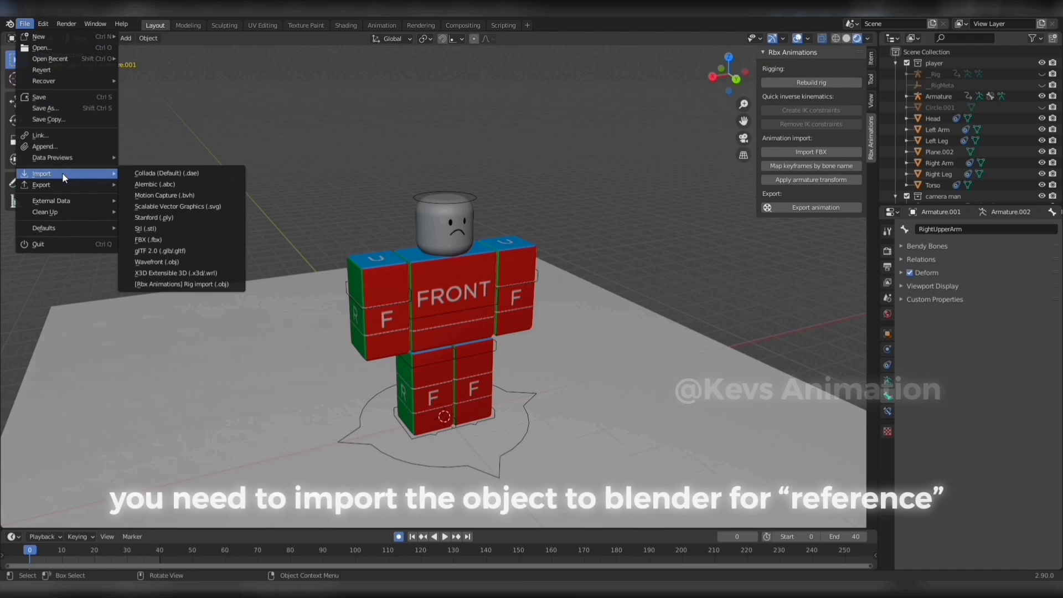
click(202, 260)
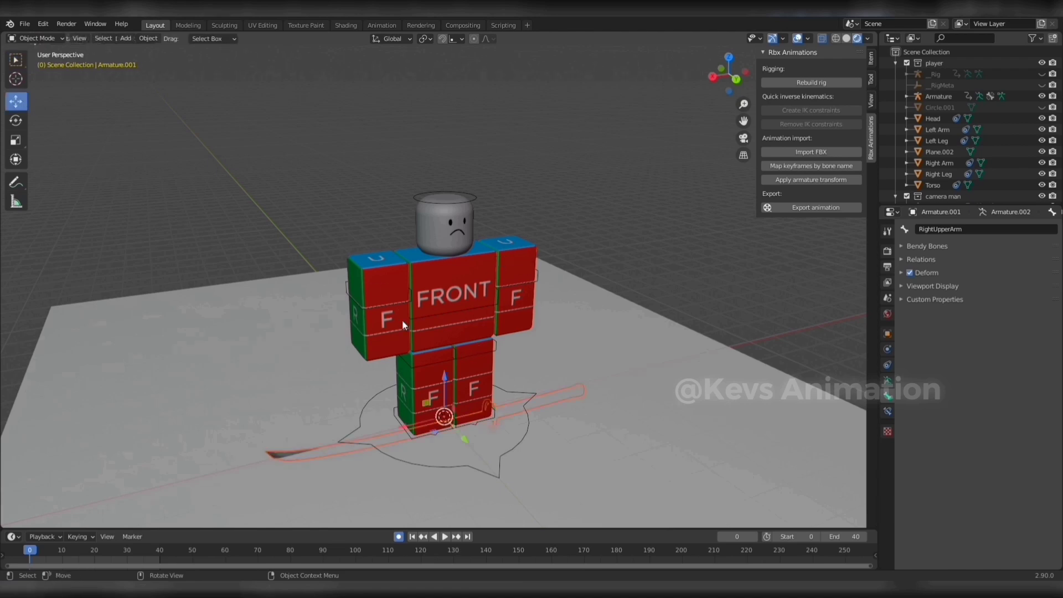
- Raise the imported sword and move it out to the side of the character's right leg
drag(445, 384, 448, 351)
drag(414, 388, 236, 423)
click(245, 421)
middle_drag(503, 286, 572, 178)
- Rotate the sword, finishing around the Z axis, so its blade points straight forward beside the character
click(16, 120)
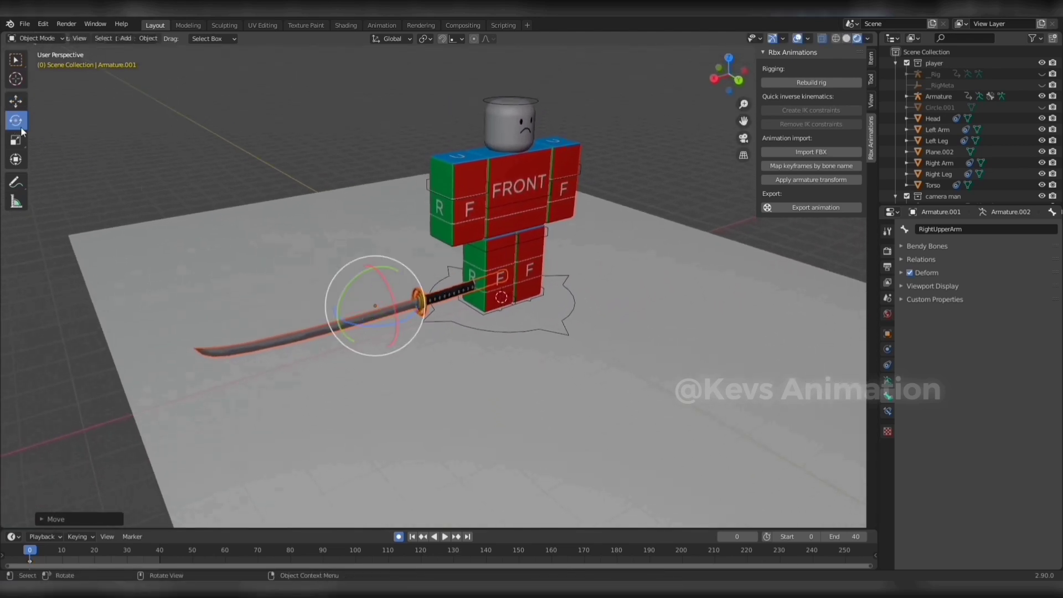
drag(377, 324, 465, 277)
middle_drag(474, 282, 399, 279)
shift+middle_drag(400, 279, 436, 286)
key(r)
key(r)
click(404, 310)
key(r)
key(z)
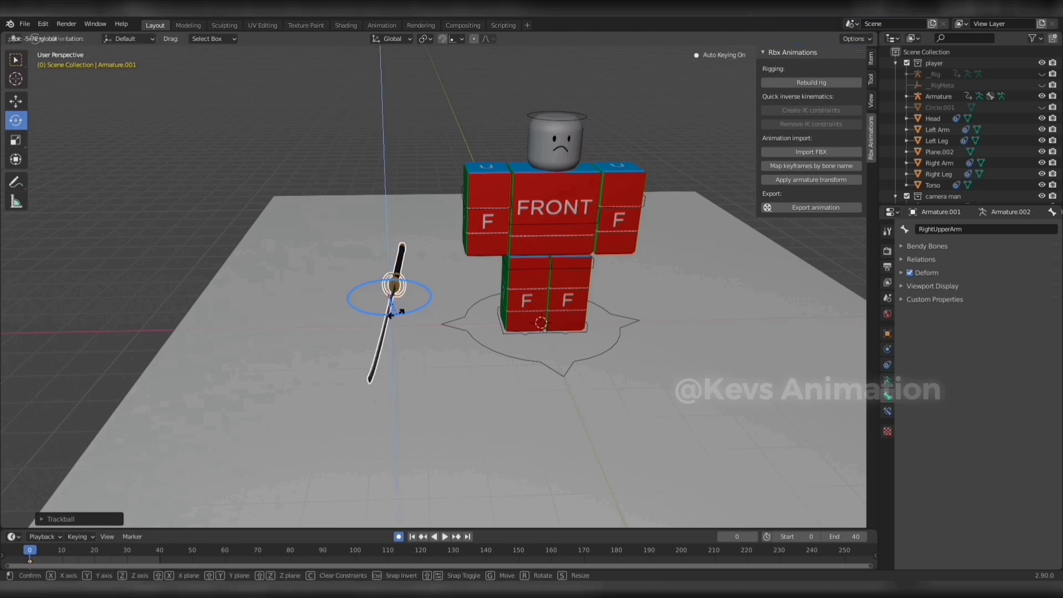
drag(398, 313, 438, 414)
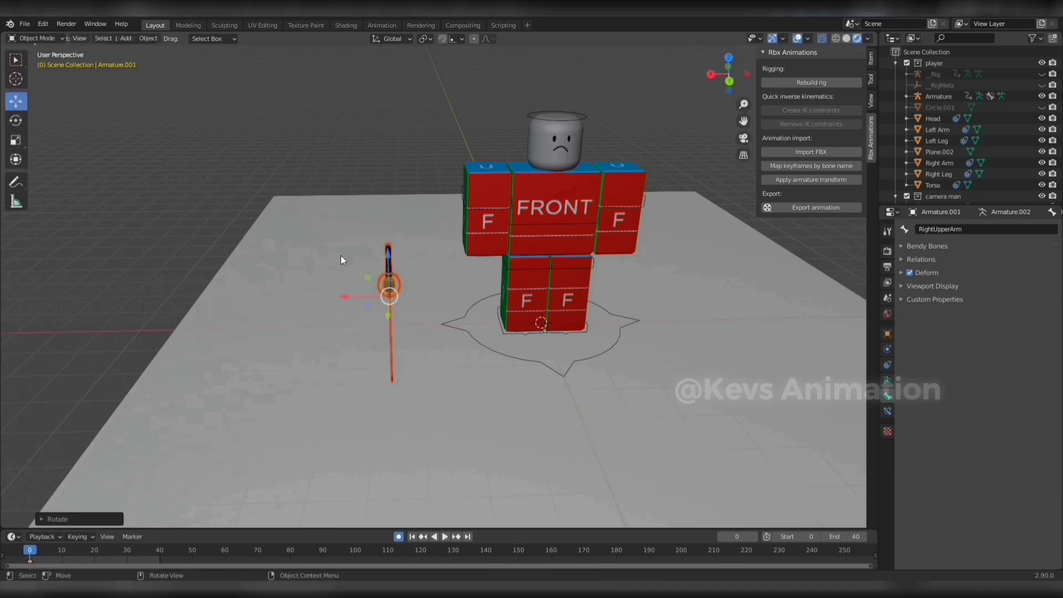
- Move the sword over to the character's right arm and raise it along the Z axis
key(g)
click(456, 310)
shift+middle_drag(456, 310, 355, 314)
middle_drag(354, 314, 442, 293)
key(g)
key(y)
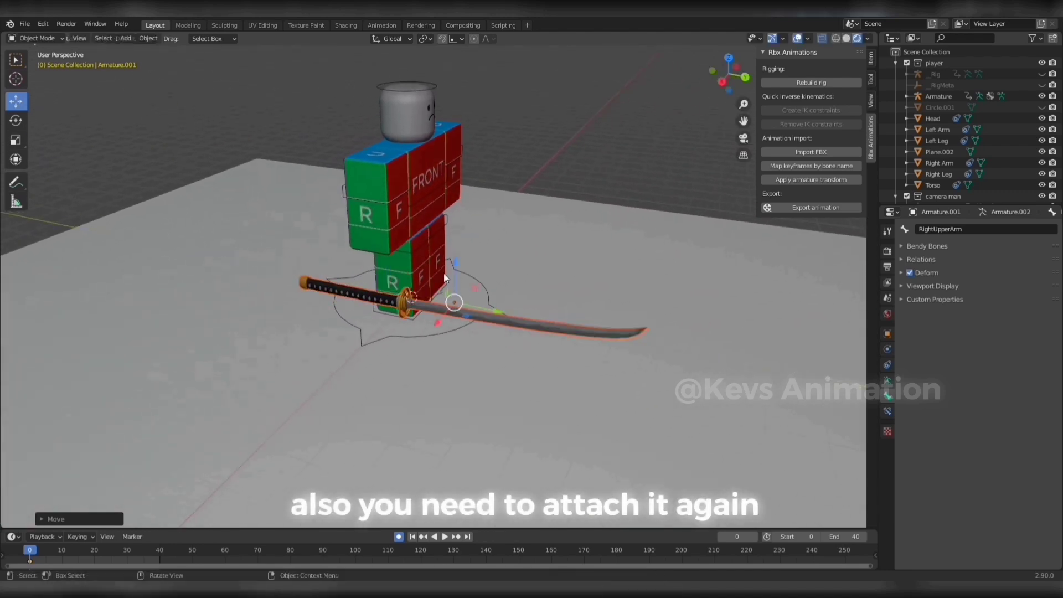
key(z)
click(481, 220)
- Adjust the sword's forward position and height so its handle meets the underside of the right arm
middle_drag(481, 277, 517, 306)
drag(547, 264, 578, 267)
middle_drag(578, 267, 489, 223)
scroll(478, 232, up, 2)
key(shift+grave)
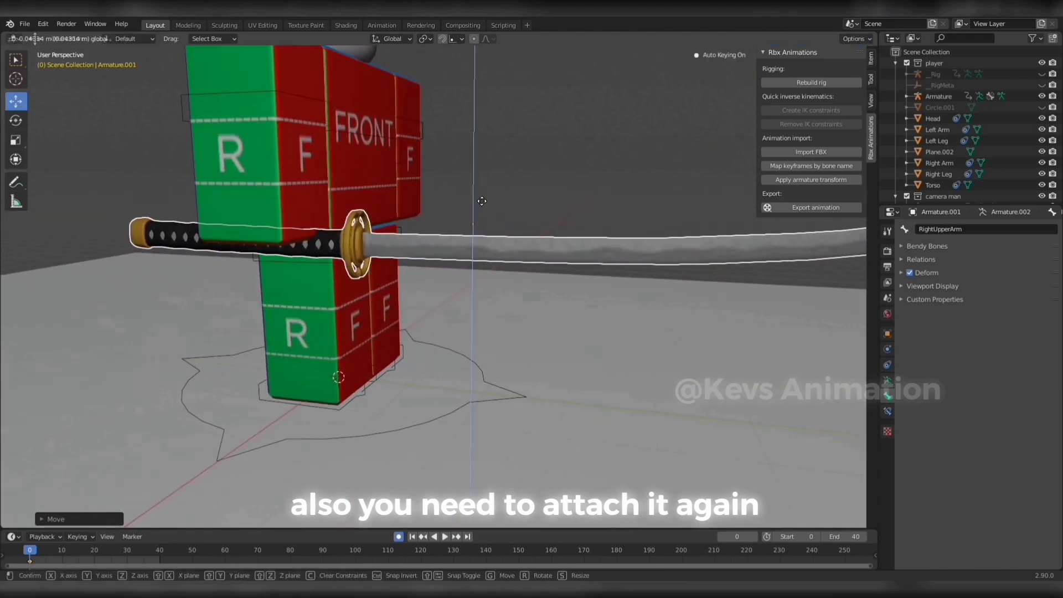
key(d)
key(s)
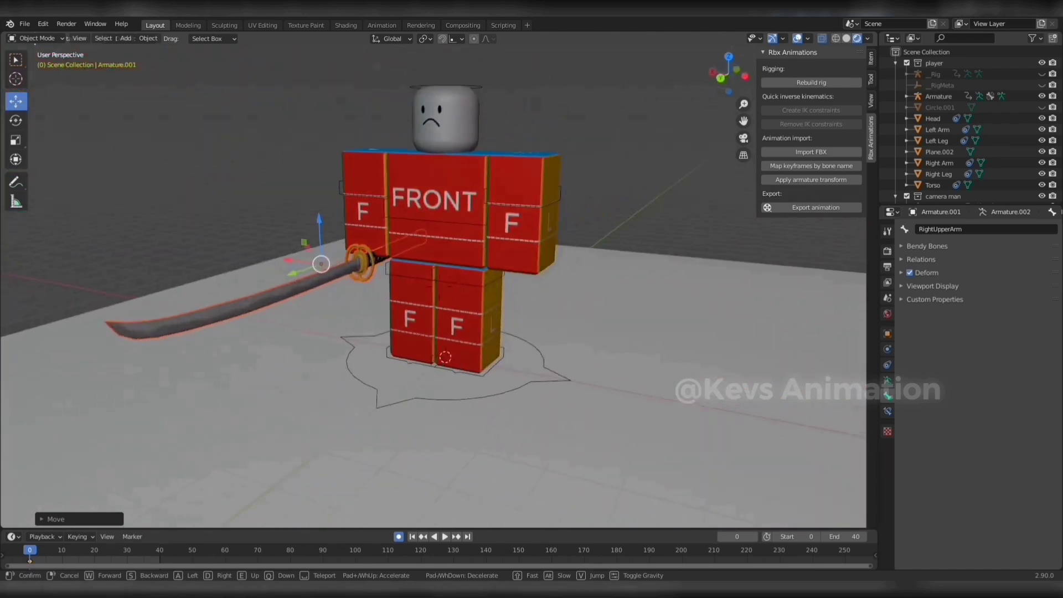
key(w)
click(468, 284)
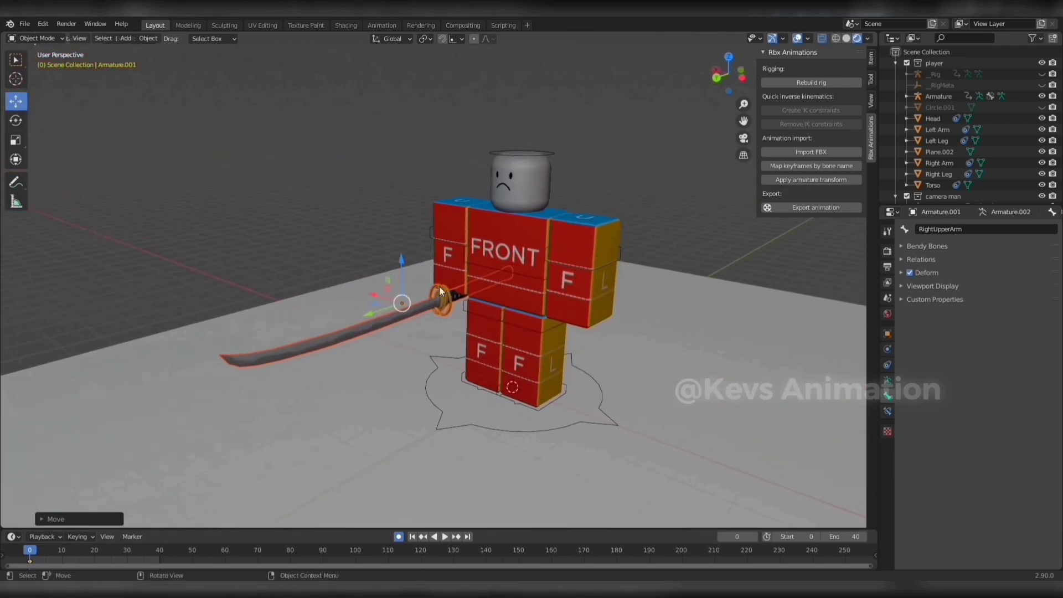
- Fine-tune the katana's position with small moves so the right arm rests on the handle behind the guard
click(401, 193)
key(shift+grave)
key(a)
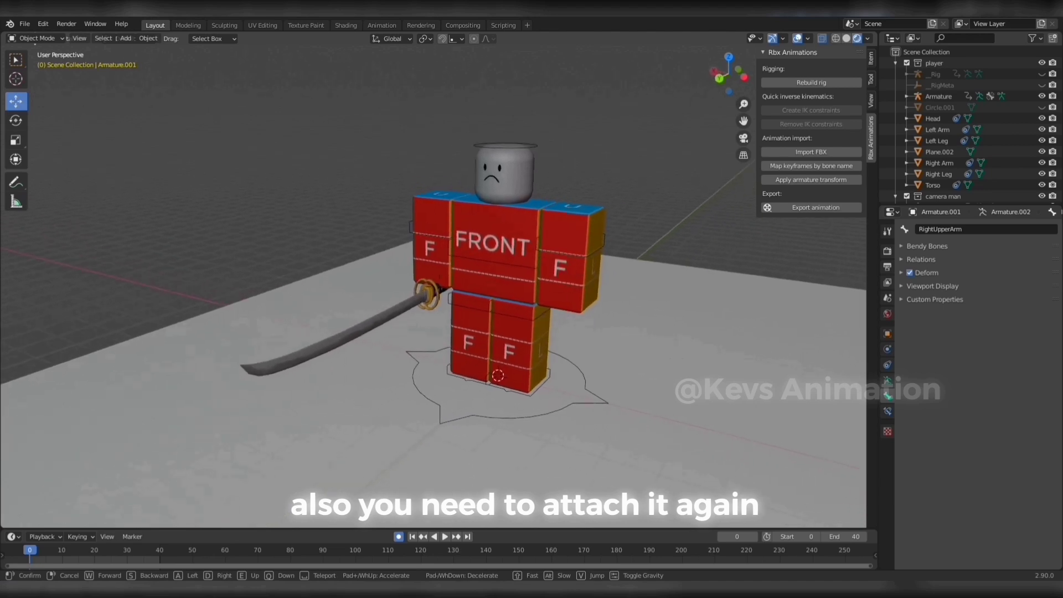
key(d)
key(w)
click(430, 287)
click(430, 288)
drag(332, 290, 319, 286)
key(shift+grave)
key(w)
key(a)
key(a)
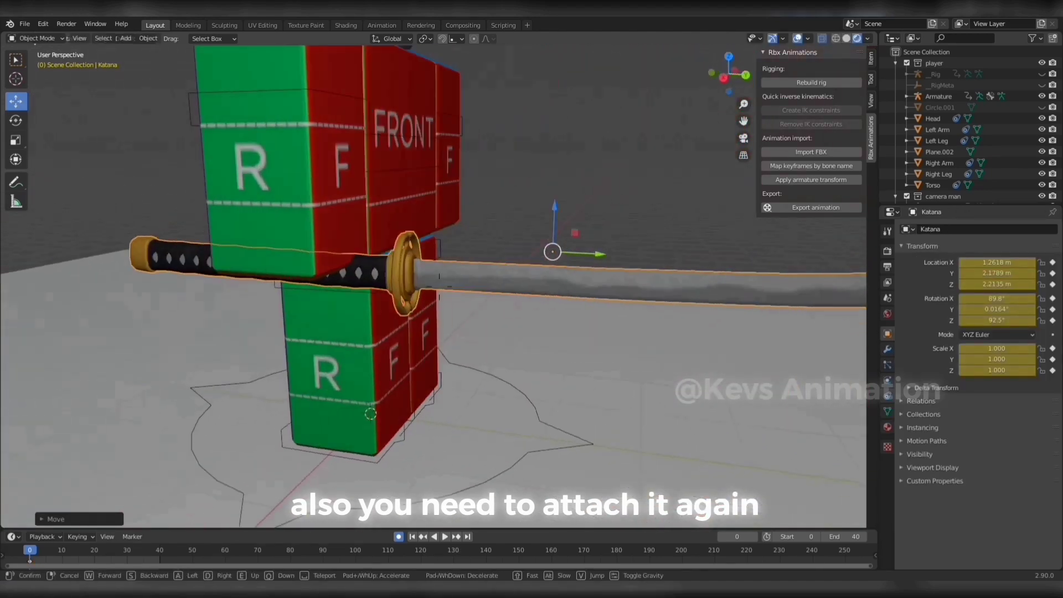
key(s)
click(439, 287)
drag(570, 272, 566, 278)
- Join the katana to the Right Arm mesh and check that both select as one object
key(shift+grave)
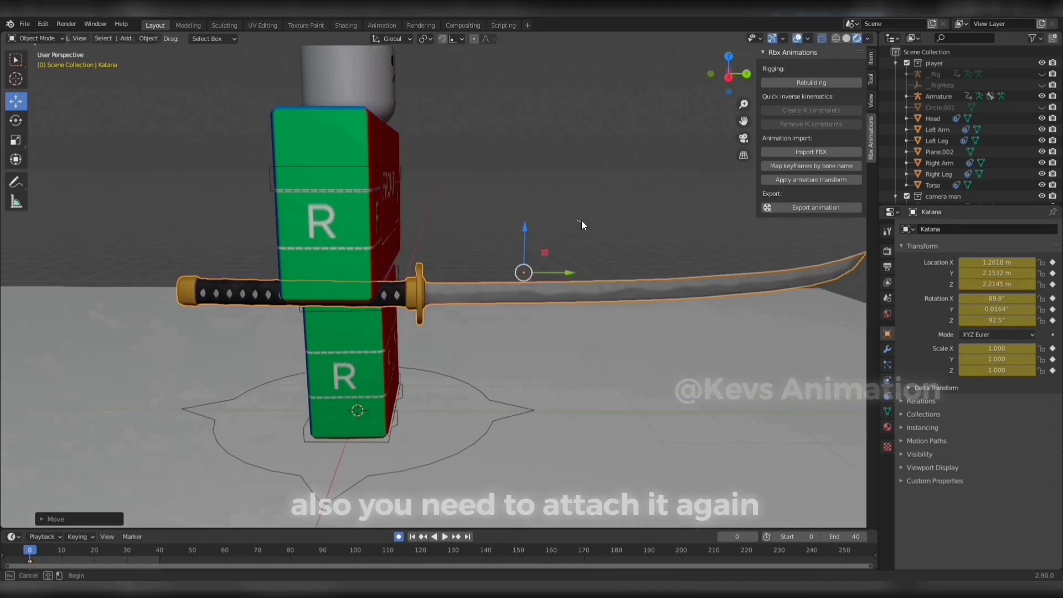
key(w)
key(s)
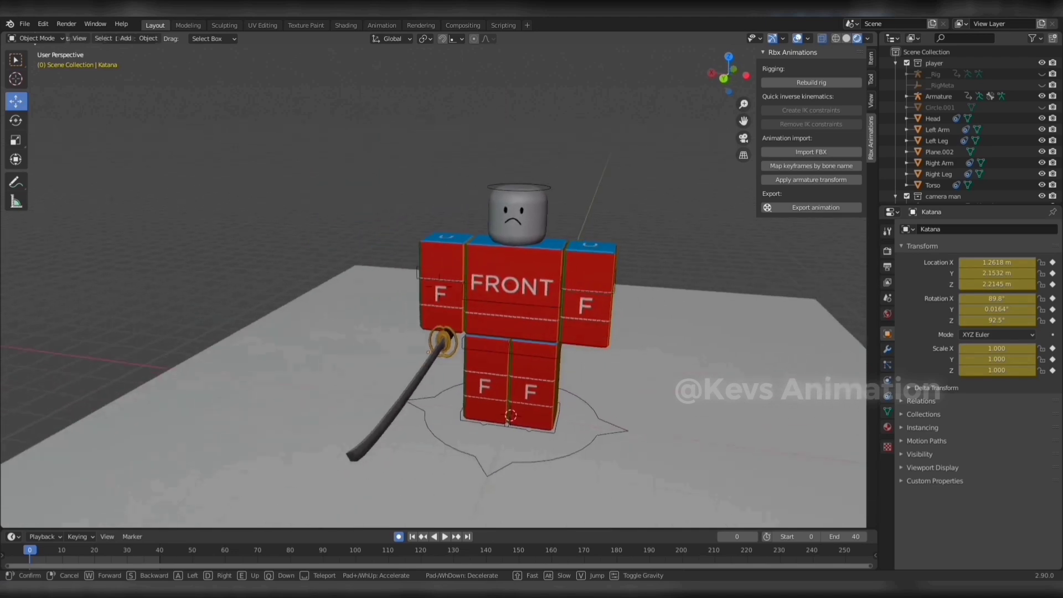
click(484, 278)
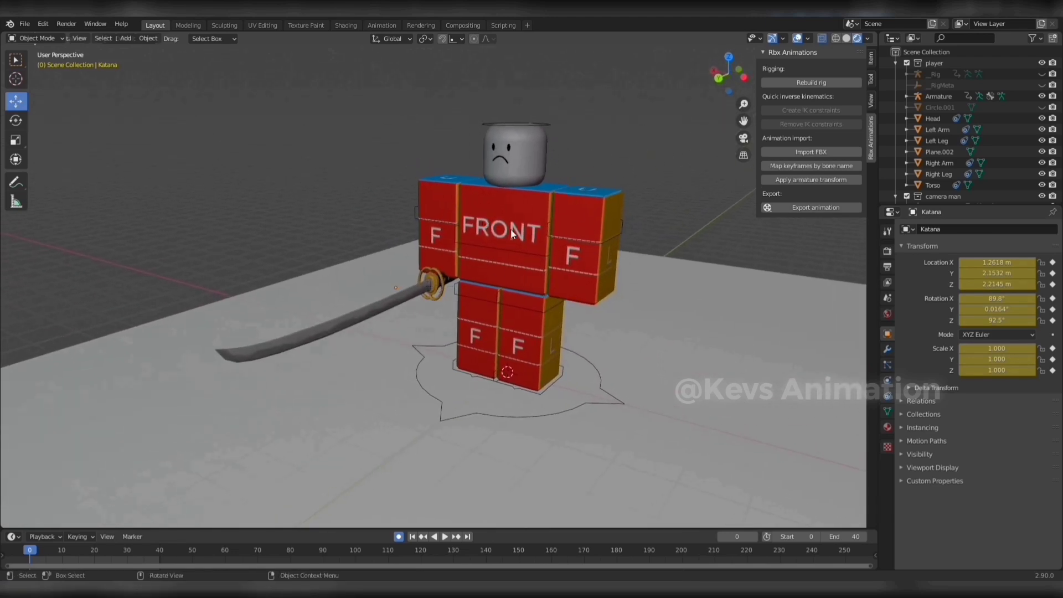
click(377, 306)
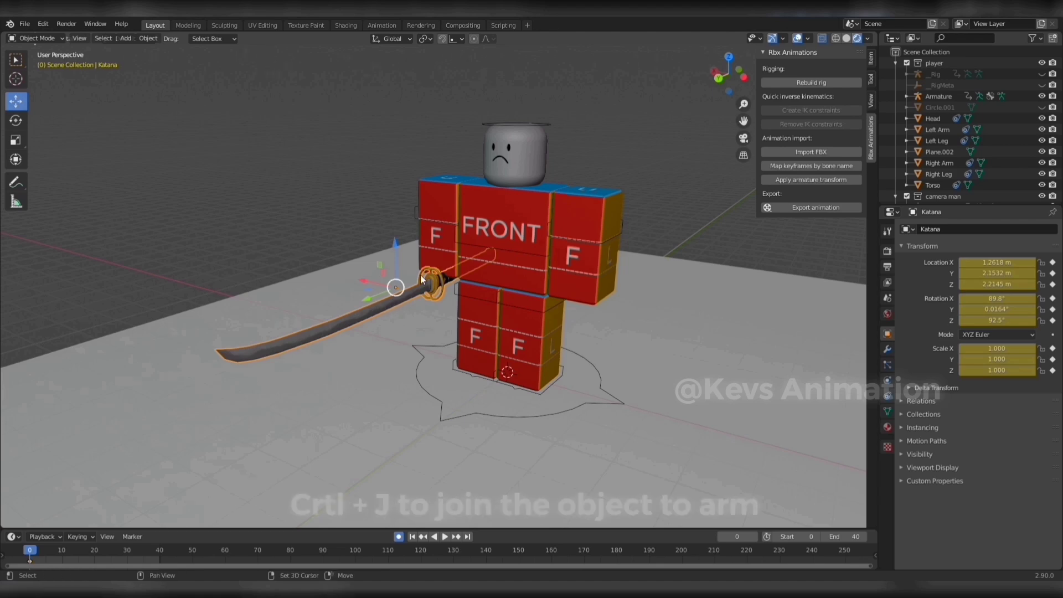
shift+click(444, 191)
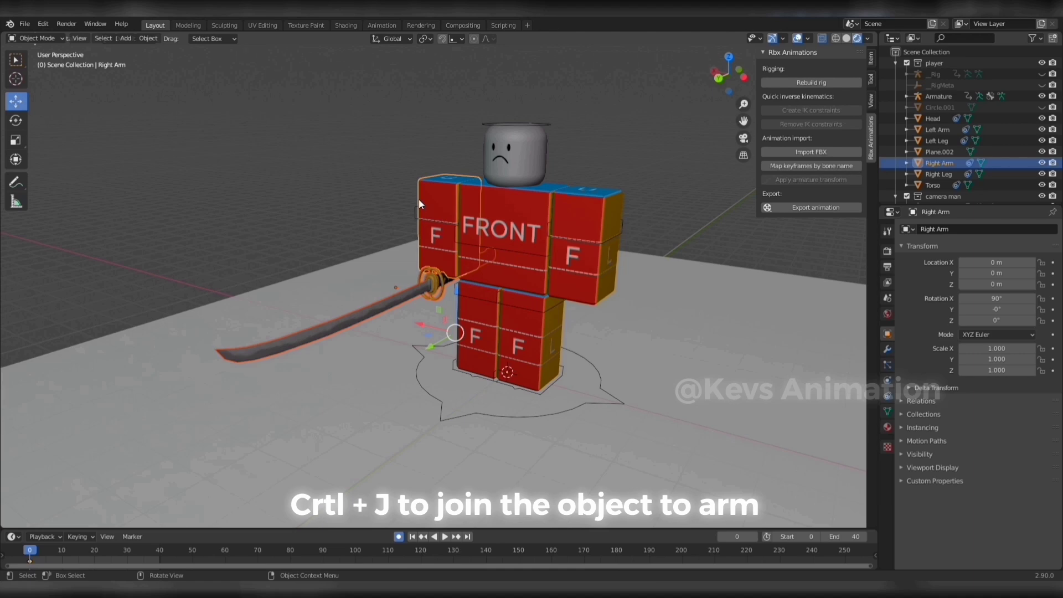
key(ctrl+j)
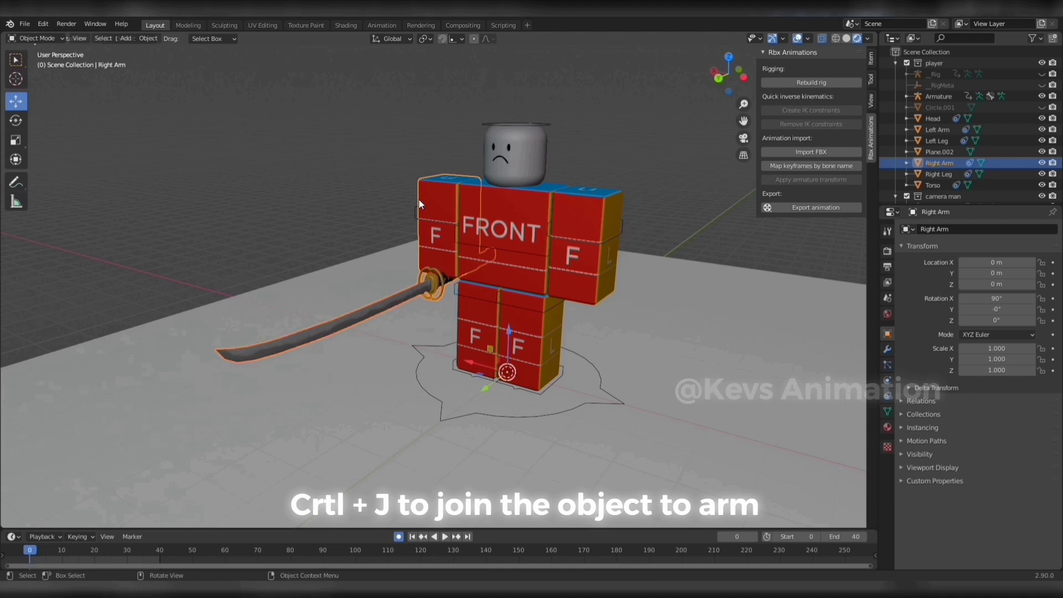
click(374, 202)
click(399, 281)
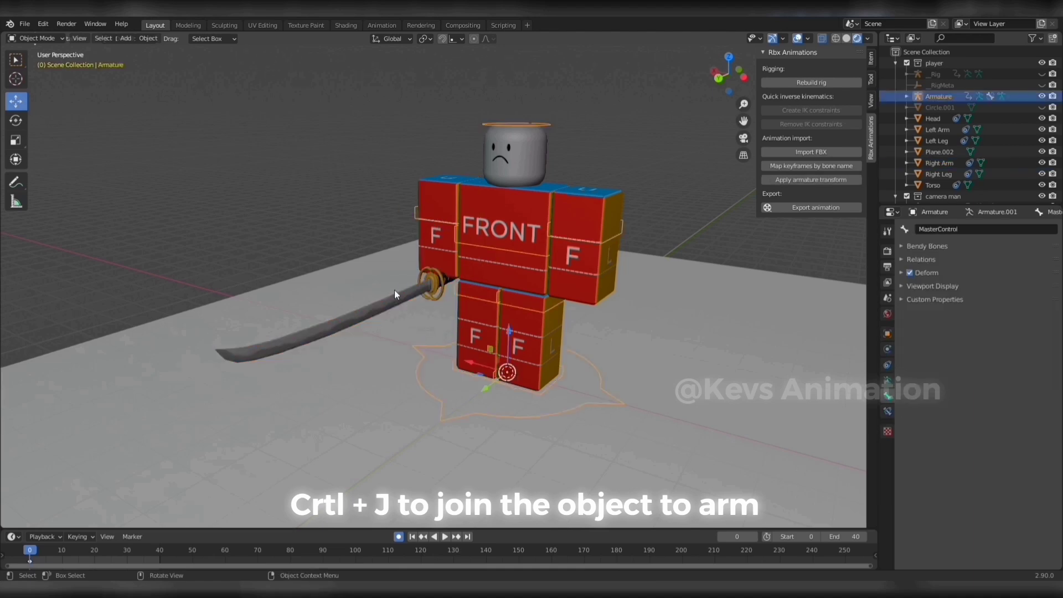
click(417, 291)
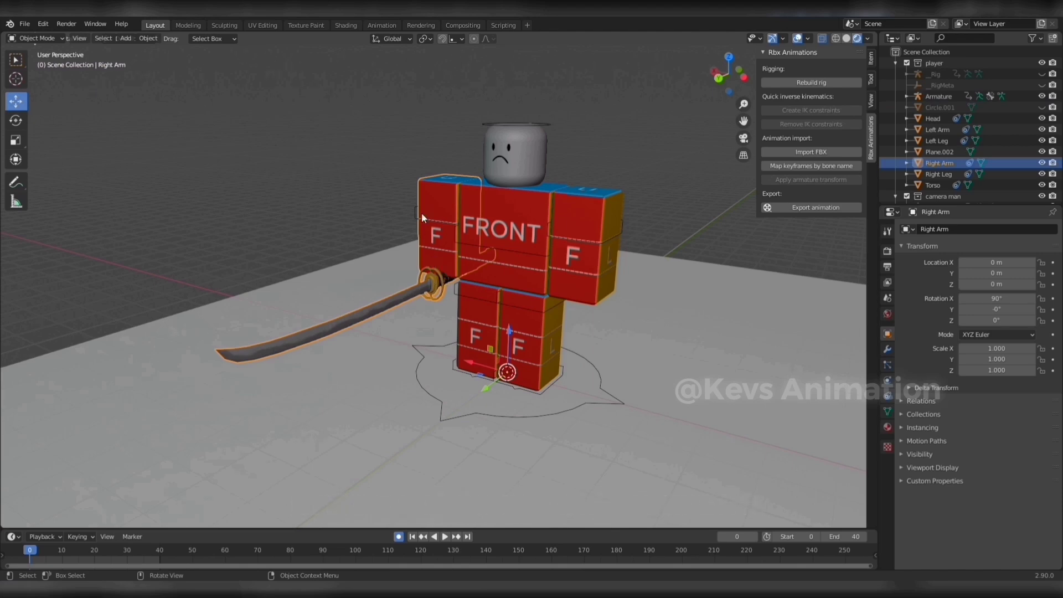
- In the Animation workspace, select the character's armature and put it in Pose Mode
click(382, 25)
click(583, 162)
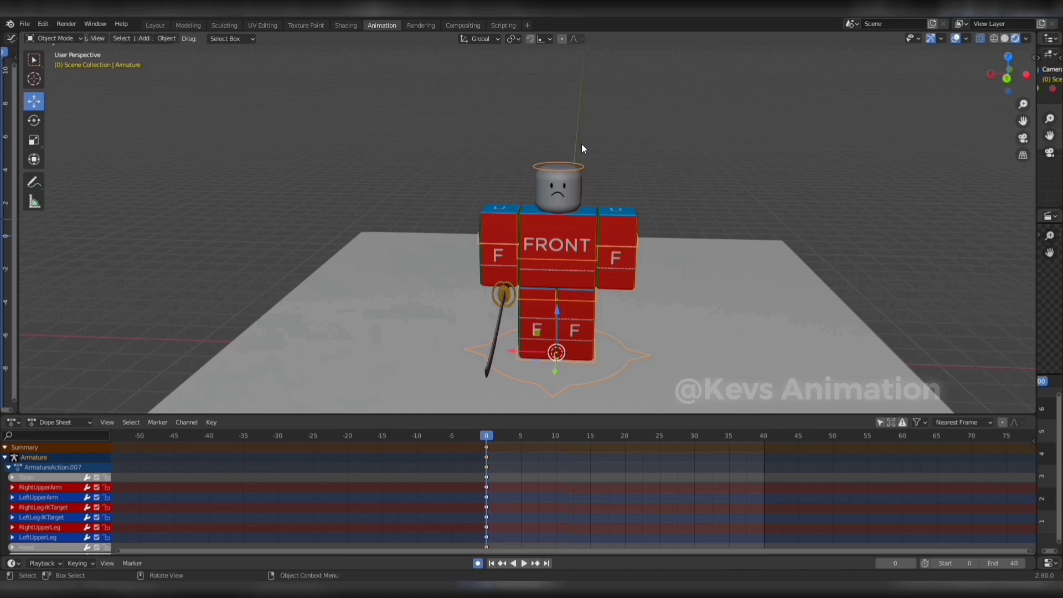
click(62, 41)
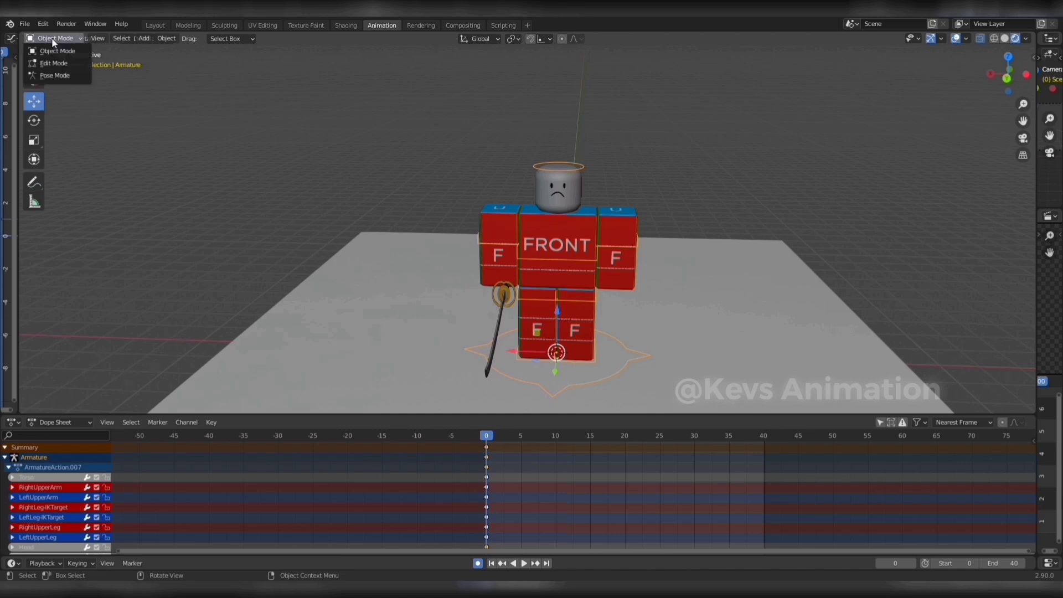
click(66, 75)
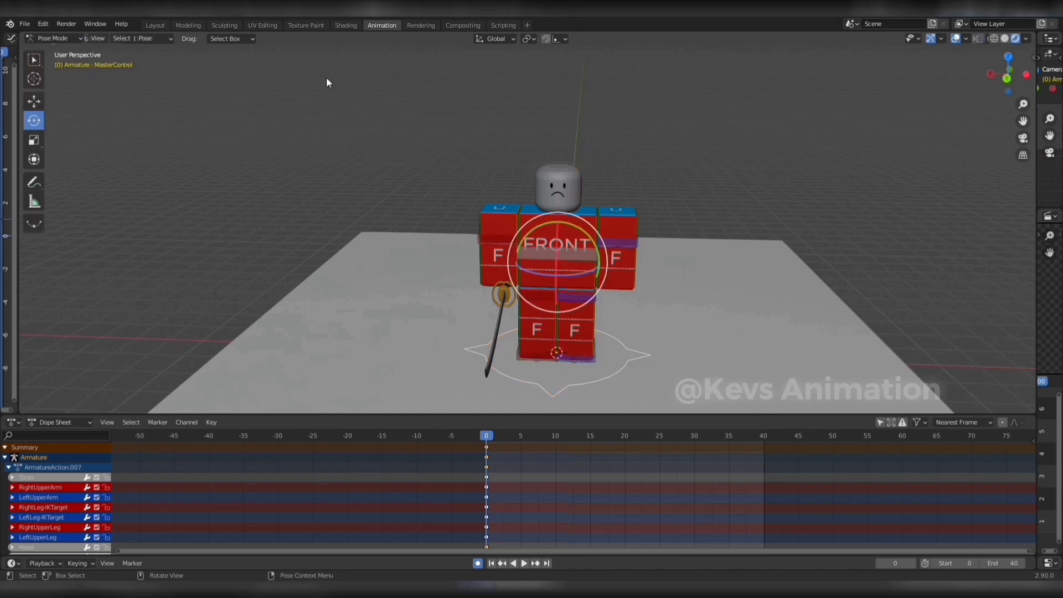
- Test the joined sword by rotating the right arm bone and moving the torso bone
middle_drag(566, 118, 527, 228)
click(535, 218)
drag(554, 166, 612, 237)
click(612, 238)
key(shift+space)
click(579, 217)
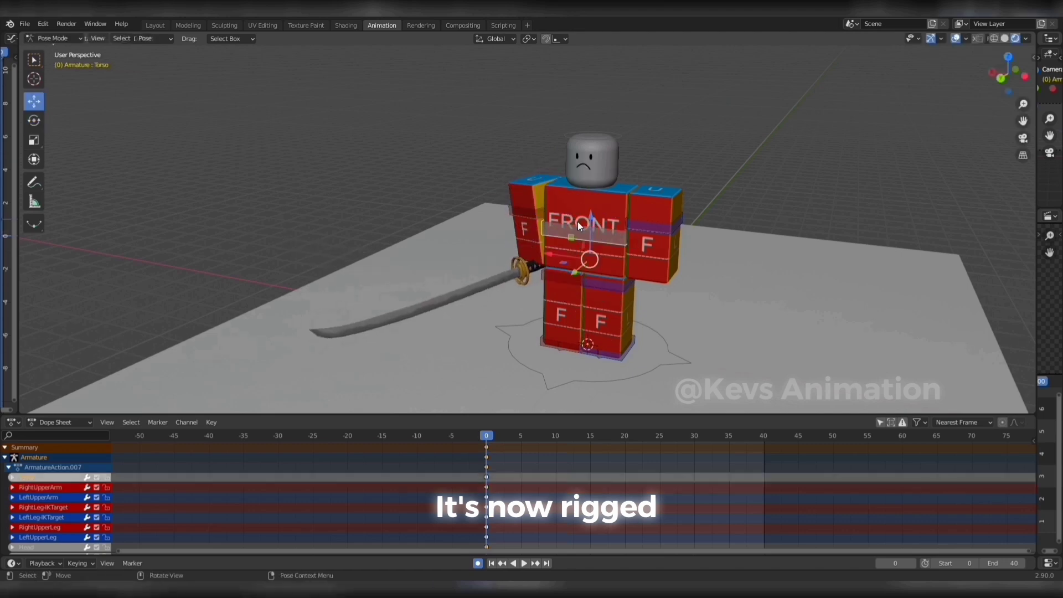
drag(586, 273, 608, 242)
click(699, 227)
- Undo the test poses of the right arm and torso
key(ctrl+z)
key(ctrl+z)
key(ctrl+z)
key(ctrl+z)
key(ctrl+z)
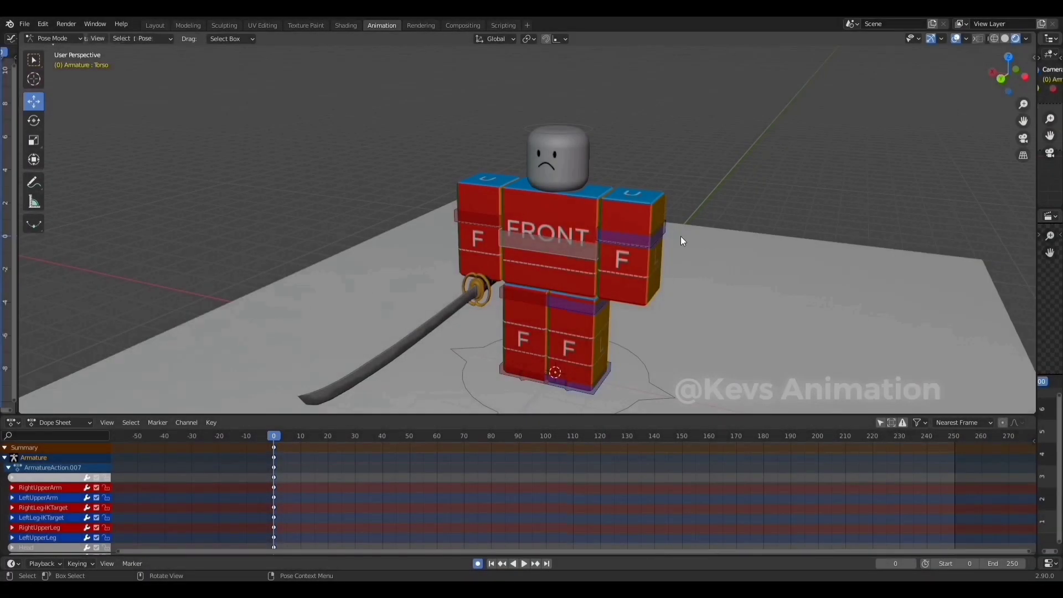
- Lower the Torso bone along the Z axis at frame 0 to start a crouched stance
mouse_move(680, 236)
middle_down()
mouse_move(684, 245)
mouse_move(664, 229)
mouse_move(678, 231)
middle_up()
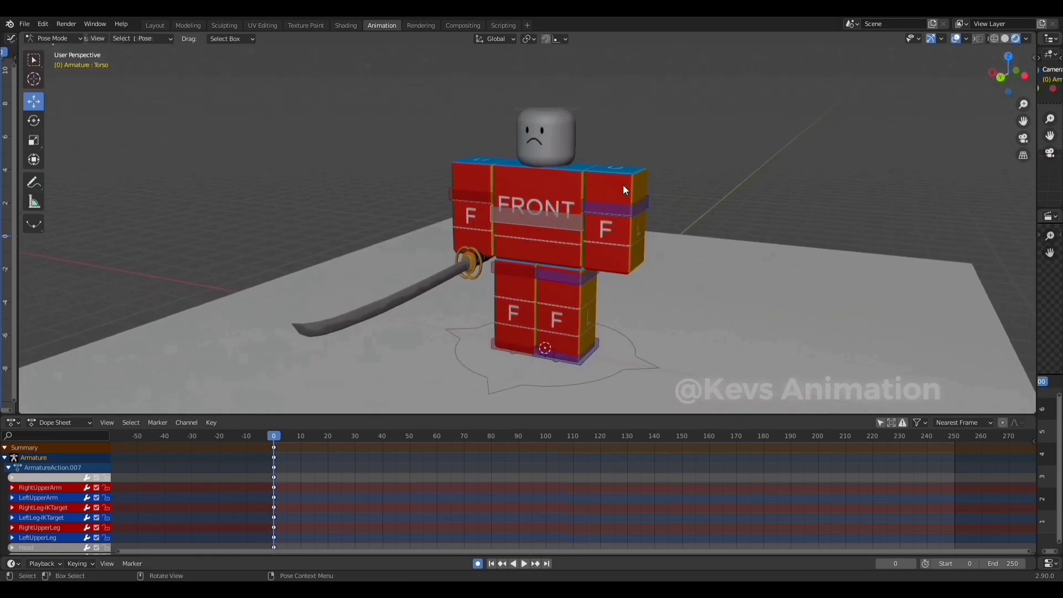
key(shift+grave)
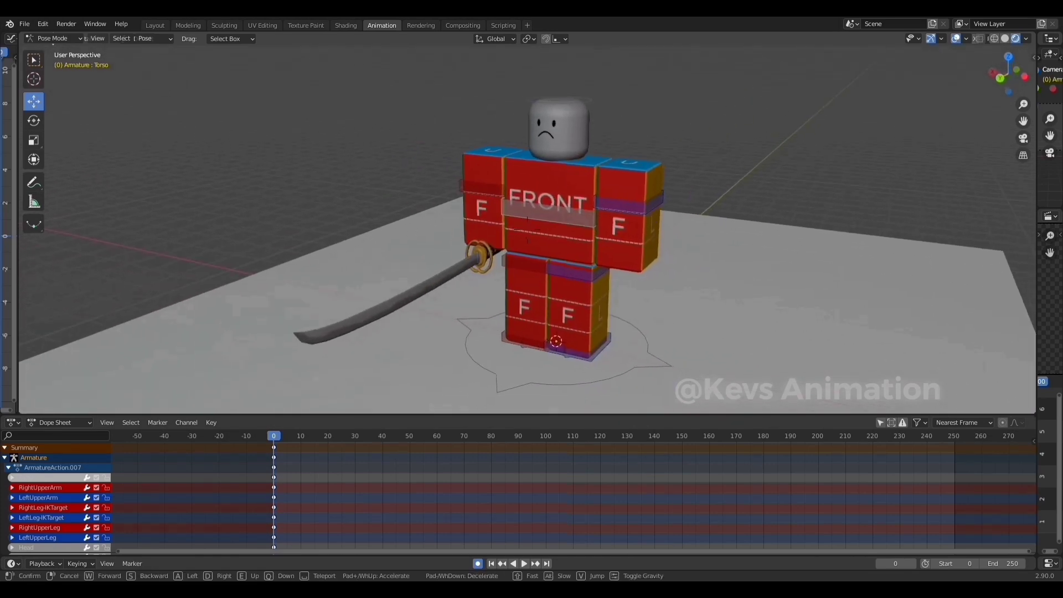
click(527, 229)
click(524, 235)
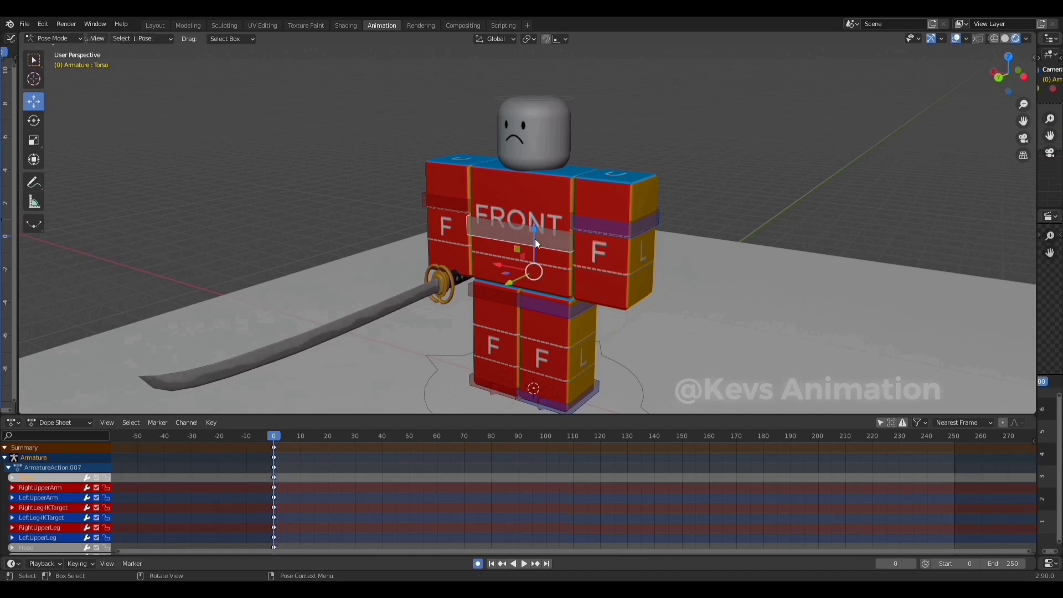
drag(531, 238, 540, 249)
click(557, 290)
key(shift+space)
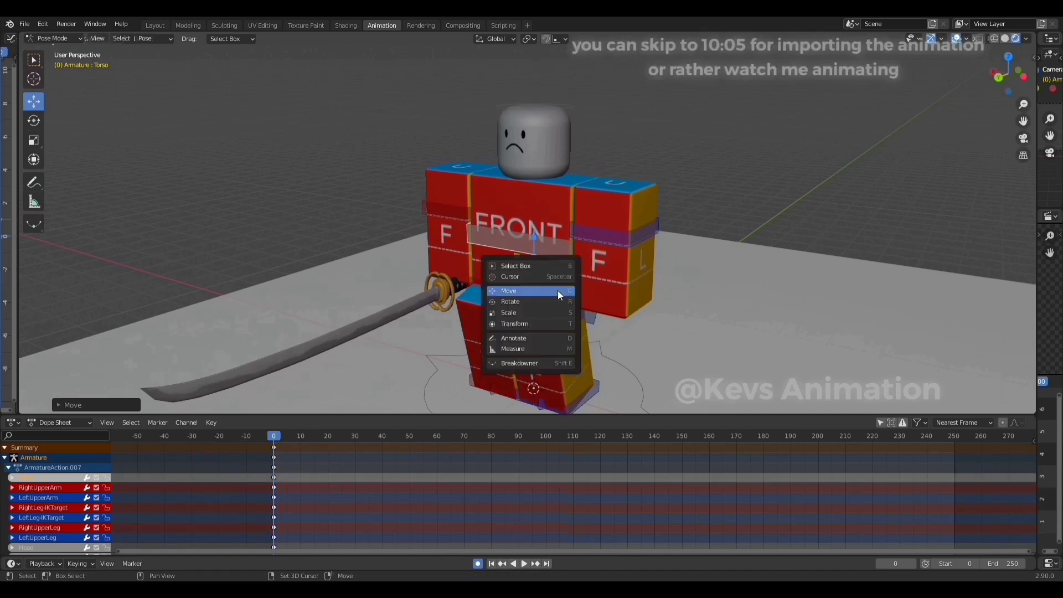
click(682, 251)
shift+middle_drag(542, 360, 567, 319)
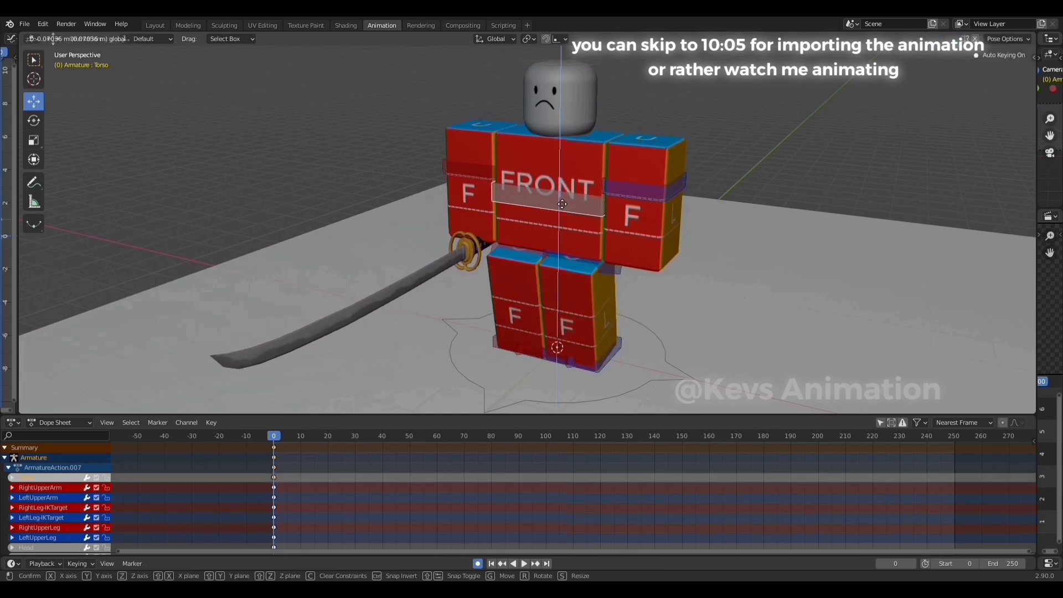
- Move the left leg's IK target slightly outward to widen the stance
click(590, 343)
drag(592, 343, 601, 346)
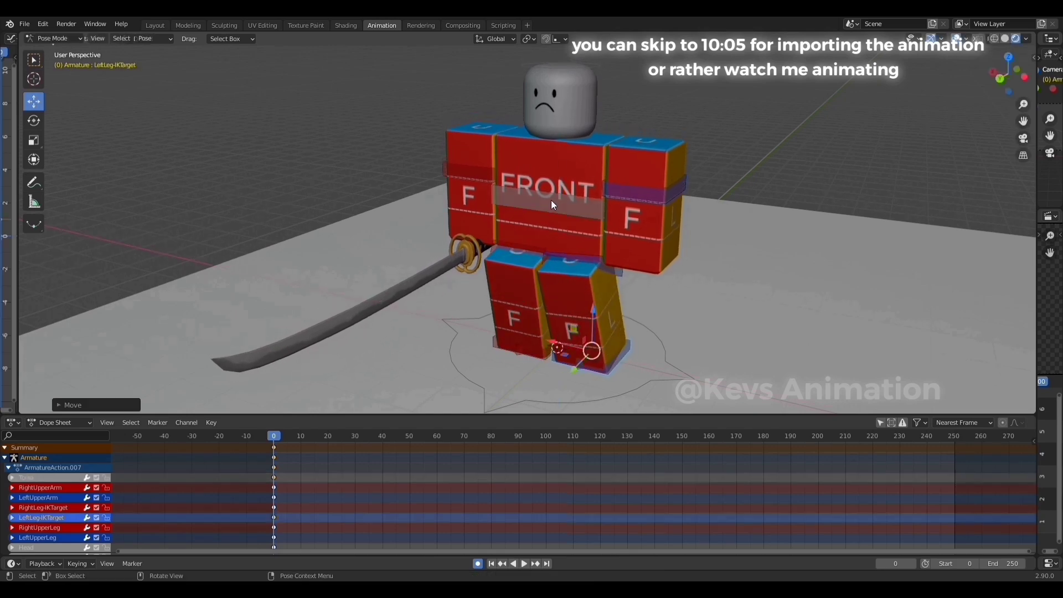
- Rotate the RightUpperArm bone at frame 0 to raise the arm and bring the sword up behind the shoulder
click(515, 343)
key(shift+grave)
key(w)
click(527, 230)
key(shift+space)
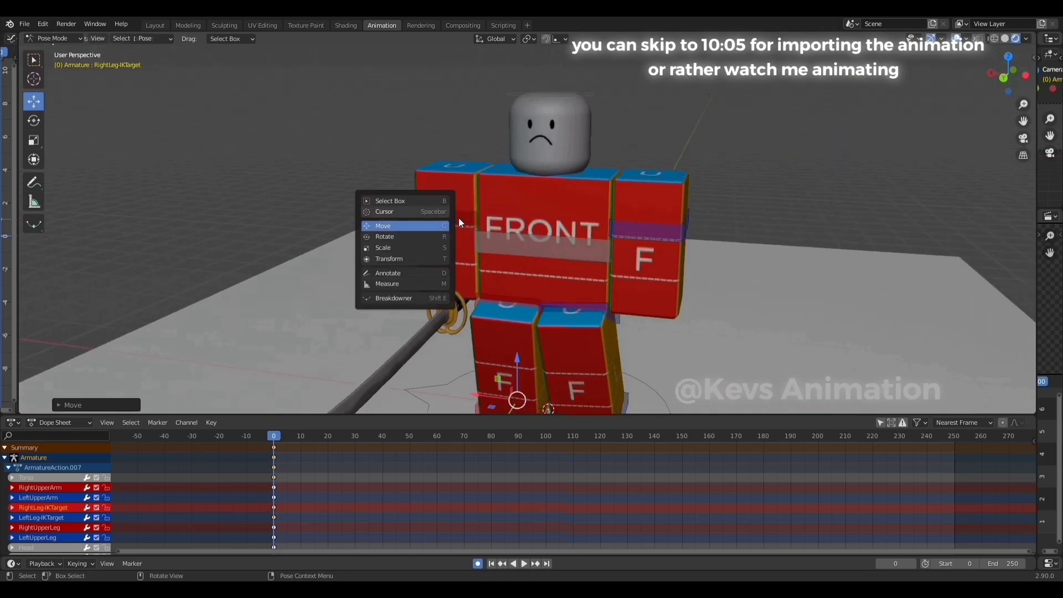
click(465, 218)
key(shift+space)
click(454, 230)
mouse_move(475, 185)
mouse_down()
mouse_move(480, 173)
mouse_move(499, 200)
mouse_move(452, 189)
mouse_move(504, 184)
mouse_move(487, 187)
mouse_up()
key(shift+space)
click(434, 204)
- Move the RightUpperArm bone lower along the torso's side at frame 0
key(shift+space)
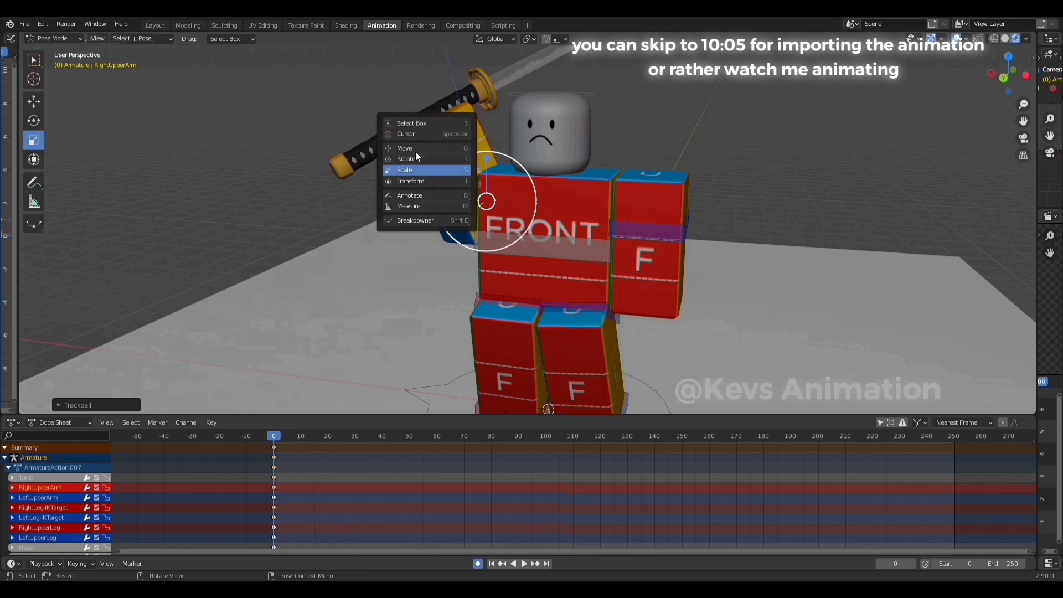
click(416, 153)
drag(473, 151, 496, 237)
middle_drag(496, 236, 487, 249)
scroll(487, 249, down, 1)
shift+middle_drag(610, 253, 560, 230)
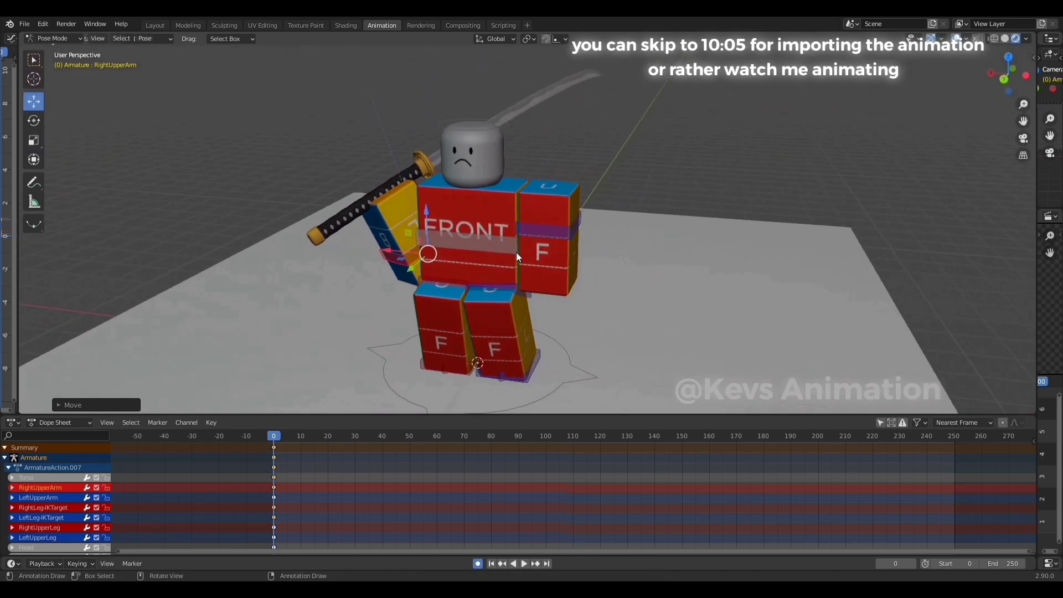
- Rotate the LeftUpperArm bone slightly away from the torso at frame 0
click(537, 243)
key(shift+space)
click(502, 247)
drag(554, 224, 548, 210)
drag(551, 253, 544, 256)
drag(546, 238, 574, 207)
middle_drag(574, 207, 526, 201)
scroll(526, 200, up, 1)
shift+middle_drag(525, 197, 523, 230)
key(shift+space)
click(474, 219)
- Try to rotate the Torso bone at frame 0, and undo that rotation
key(shift+grave)
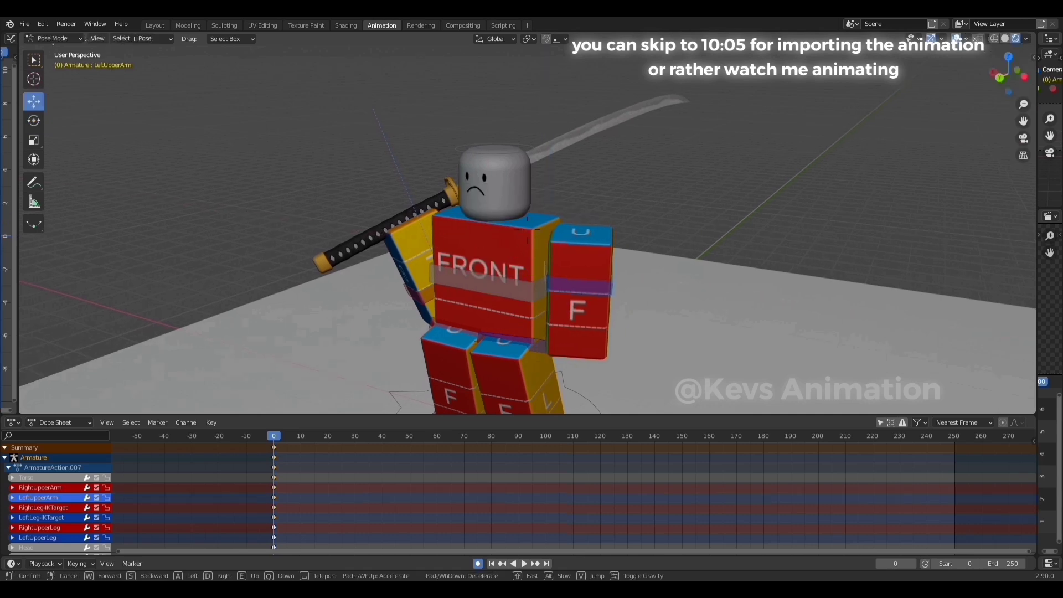
key(w)
click(527, 230)
click(550, 231)
key(shift+grave)
key(a)
click(527, 230)
click(527, 229)
key(shift+grave)
key(w)
key(a)
click(527, 230)
key(shift+space)
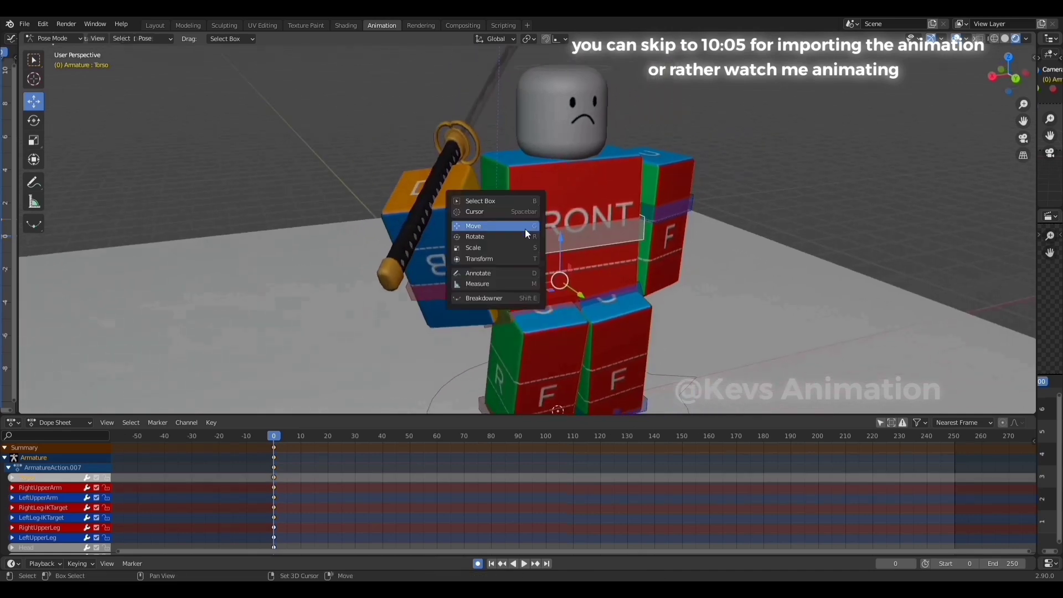
click(490, 238)
key(shift+grave)
key(s)
key(a)
click(527, 229)
drag(552, 236, 604, 211)
key(ctrl+z)
middle_drag(605, 210, 520, 213)
click(489, 121)
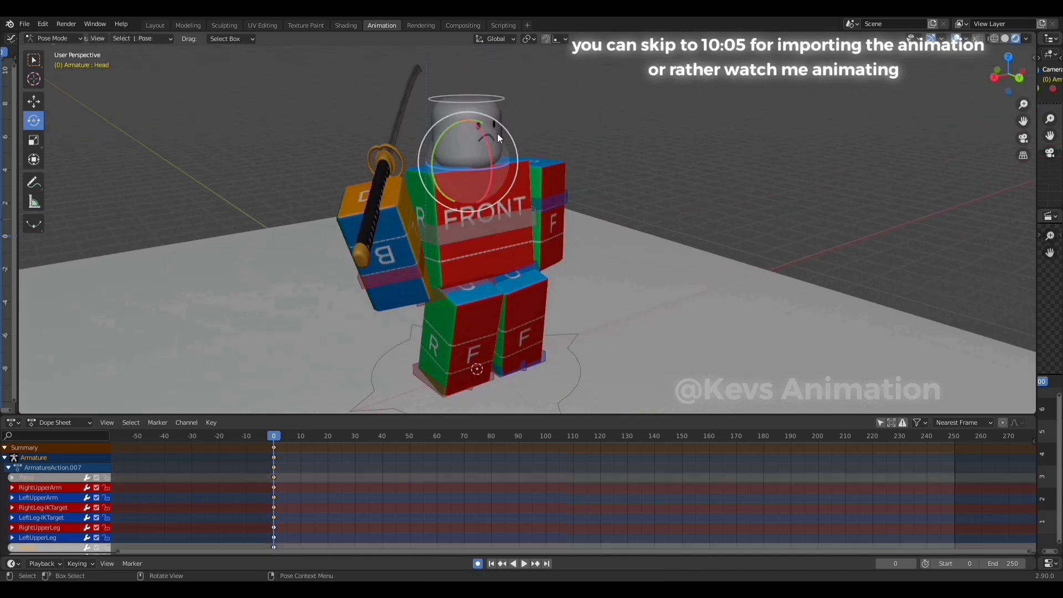
key(shift+grave)
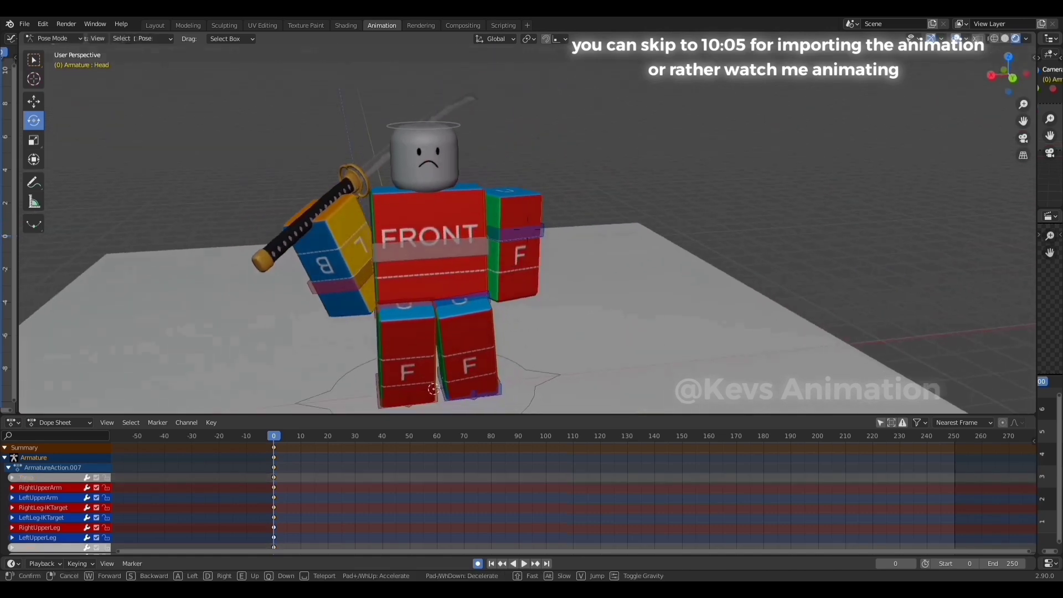
click(526, 229)
key(shift+grave)
key(d)
click(526, 229)
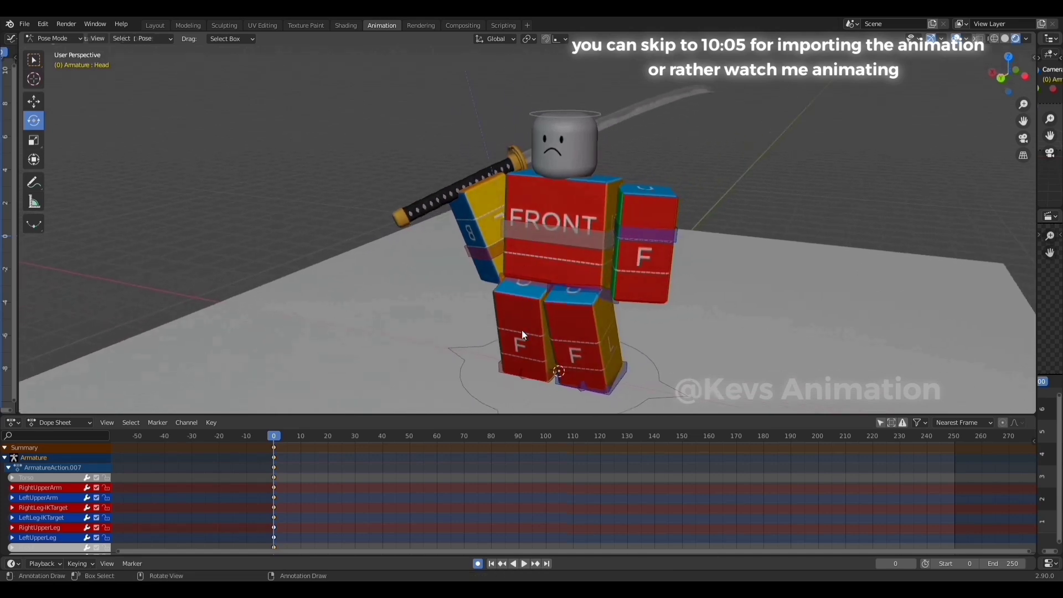
- Move the right leg's IK target slightly at frame 0 to refine the stance
click(501, 360)
key(shift+space)
click(497, 329)
drag(510, 357, 507, 358)
- Adjust the Torso bone's rotation slightly to finish the frame 0 pose
key(shift+grave)
key(d)
click(527, 223)
click(506, 221)
key(shift+space)
click(464, 240)
key(shift+space)
click(473, 224)
drag(503, 242, 505, 247)
click(659, 200)
key(shift+space)
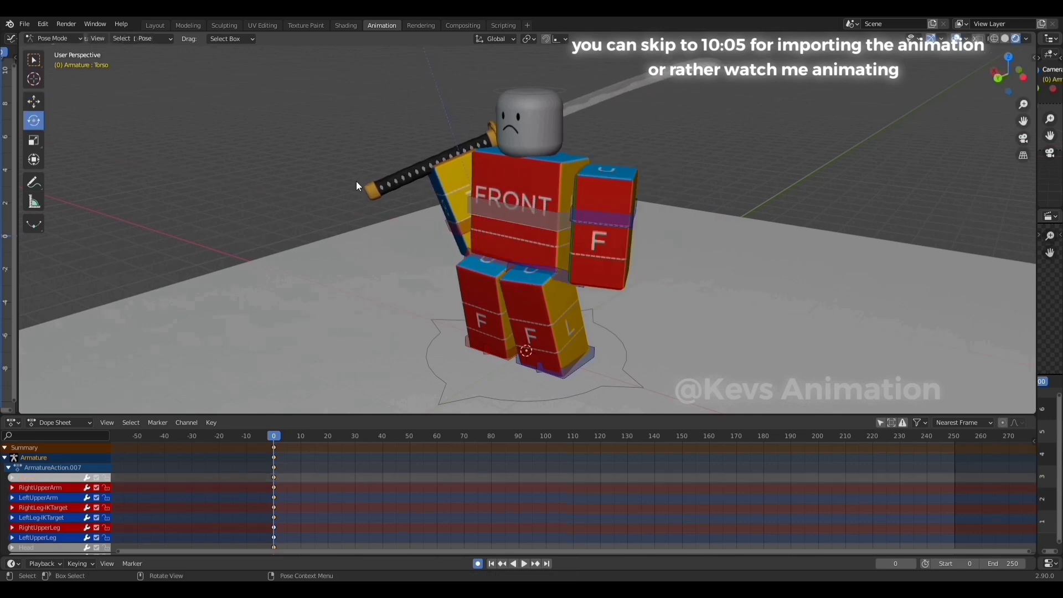
key(shift+grave)
key(d)
click(527, 223)
- Go to frame 25 and move the Torso bone slightly to start a second pose
drag(293, 436, 342, 436)
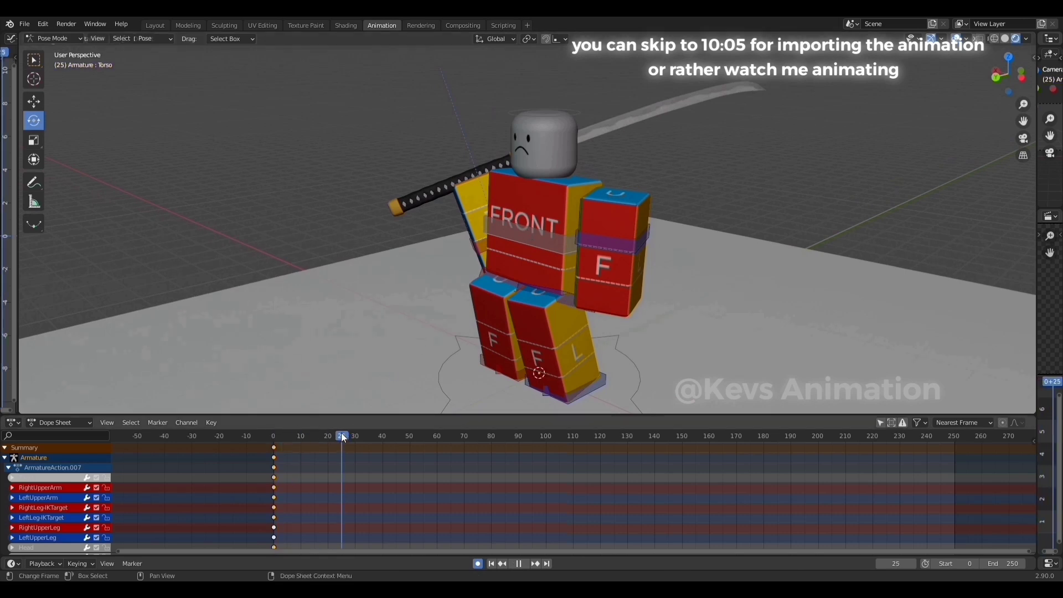
key(shift+grave)
key(a)
click(654, 240)
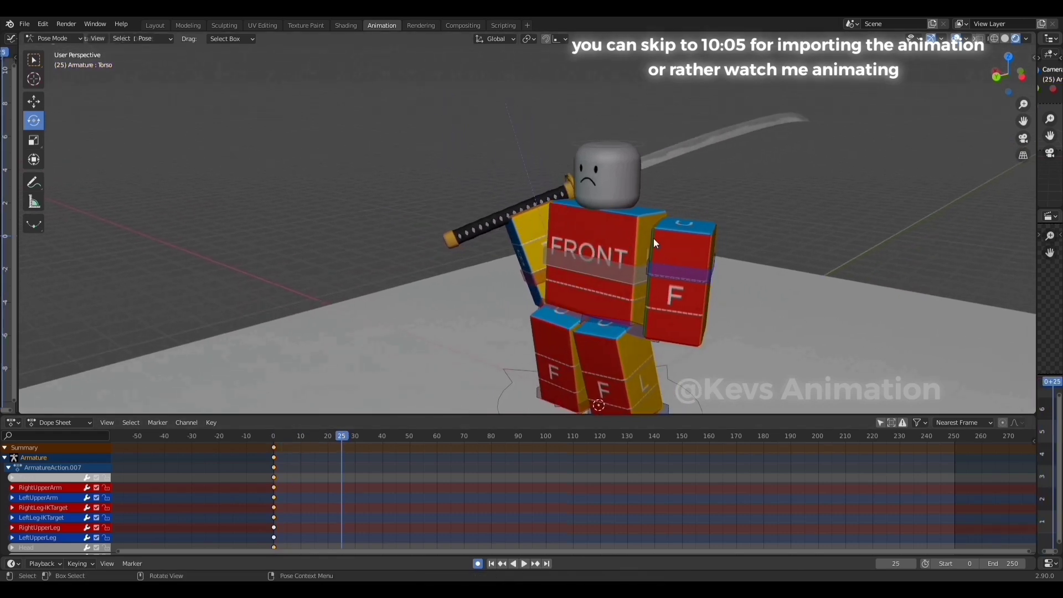
click(605, 267)
key(shift+space)
click(593, 250)
drag(601, 269, 610, 273)
- Rotate the Torso bone slightly at frame 25
key(shift+space)
click(549, 278)
middle_drag(549, 278, 538, 284)
drag(530, 232, 532, 241)
middle_drag(533, 240, 557, 235)
shift+middle_drag(523, 195, 504, 242)
- Rotate the RightUpperArm bone at frame 25 to change the raised sword's angle
click(444, 276)
key(shift+space)
click(411, 256)
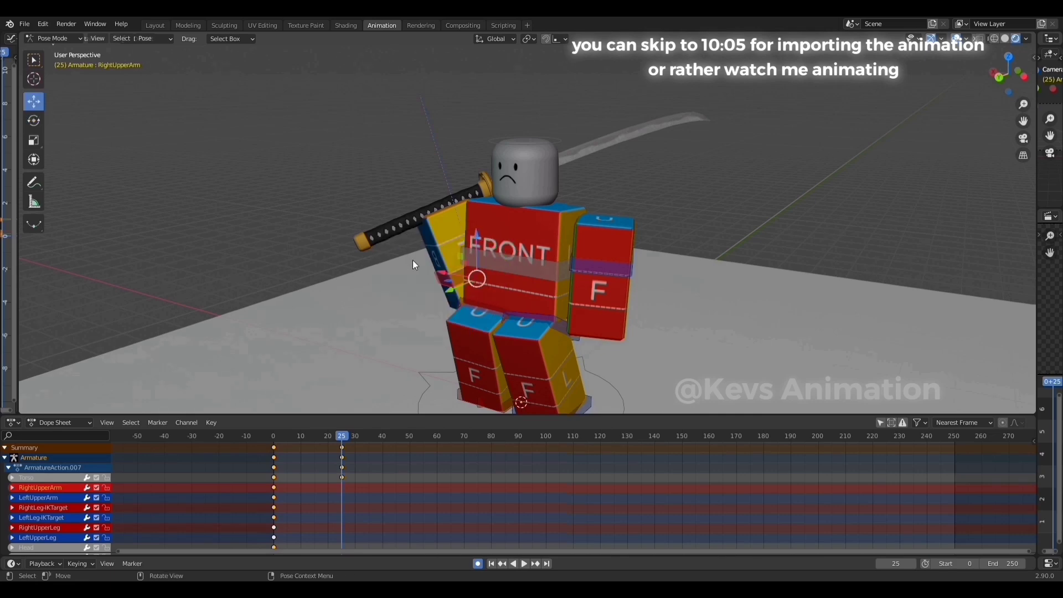
key(shift+space)
click(410, 267)
drag(429, 270, 451, 270)
drag(484, 271, 463, 266)
key(shift+space)
click(436, 244)
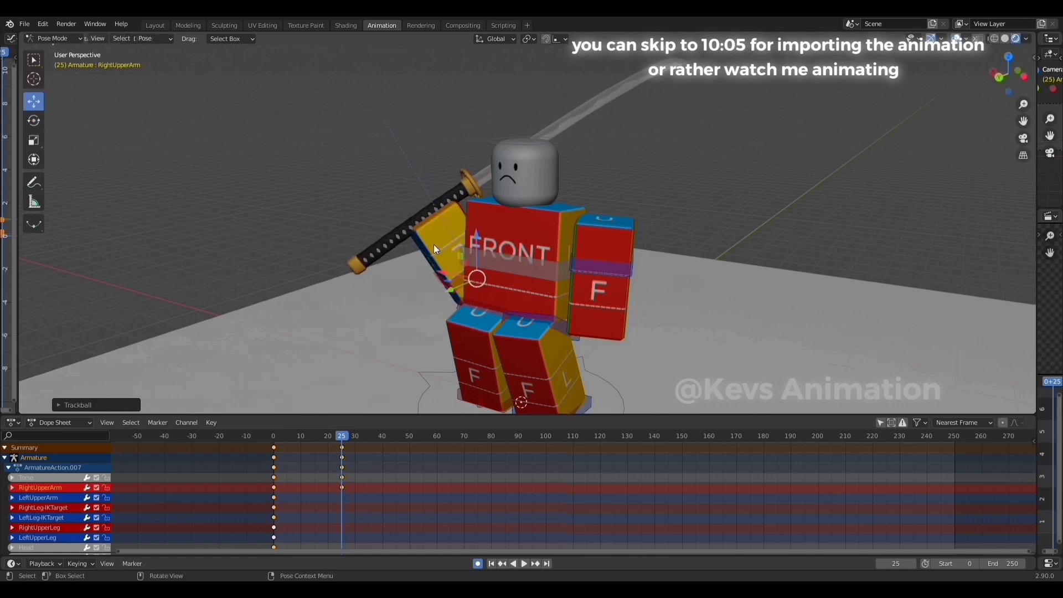
- Rotate the LeftUpperArm bone slightly at frame 25
click(593, 260)
key(shift+space)
key(r)
drag(597, 241, 605, 250)
click(690, 282)
middle_drag(690, 282, 671, 285)
- Play back the animation to preview the transition between the two poses
mouse_move(344, 436)
mouse_down()
mouse_move(283, 438)
mouse_move(342, 439)
mouse_up()
key(space)
key(space)
key(space)
- Rotate the Head bone slightly at frame 25
click(450, 149)
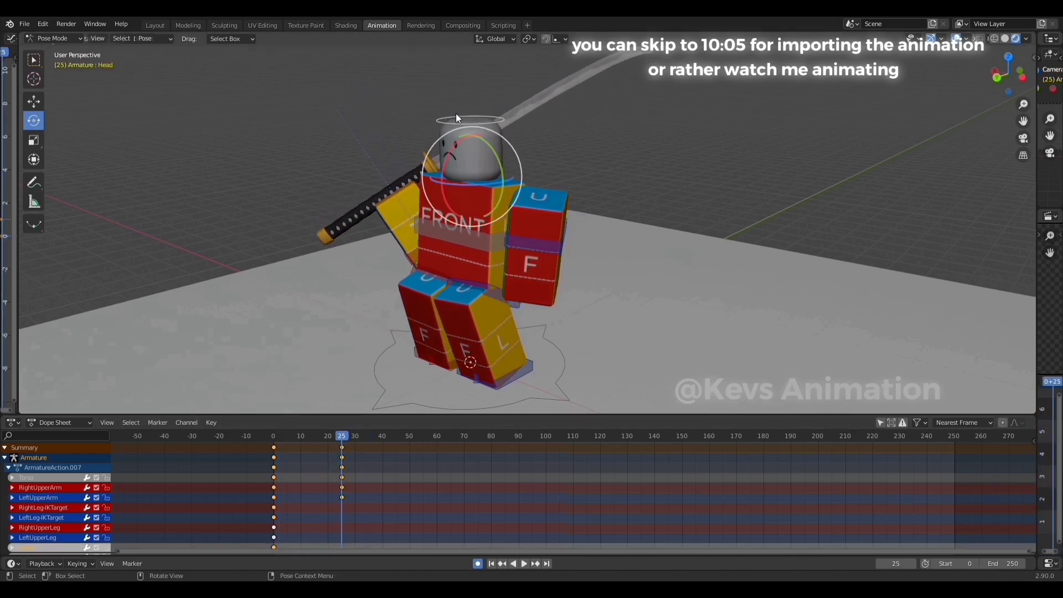
drag(441, 172, 457, 183)
click(388, 310)
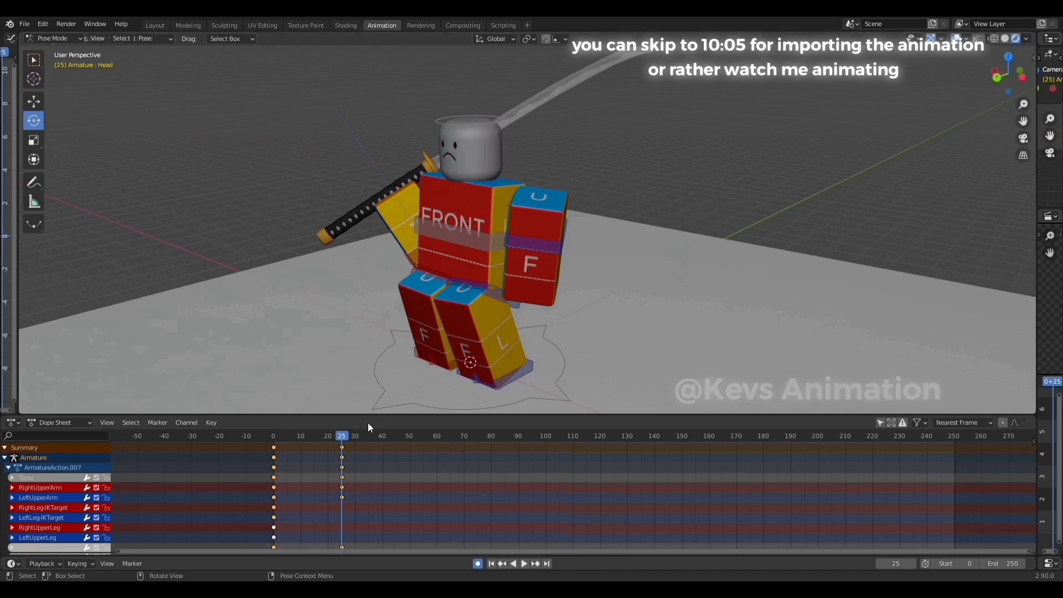
- Shift the second pose's keyframes to frame 49 and go to frame 101
drag(360, 436, 412, 448)
drag(334, 442, 548, 463)
right_click(246, 433)
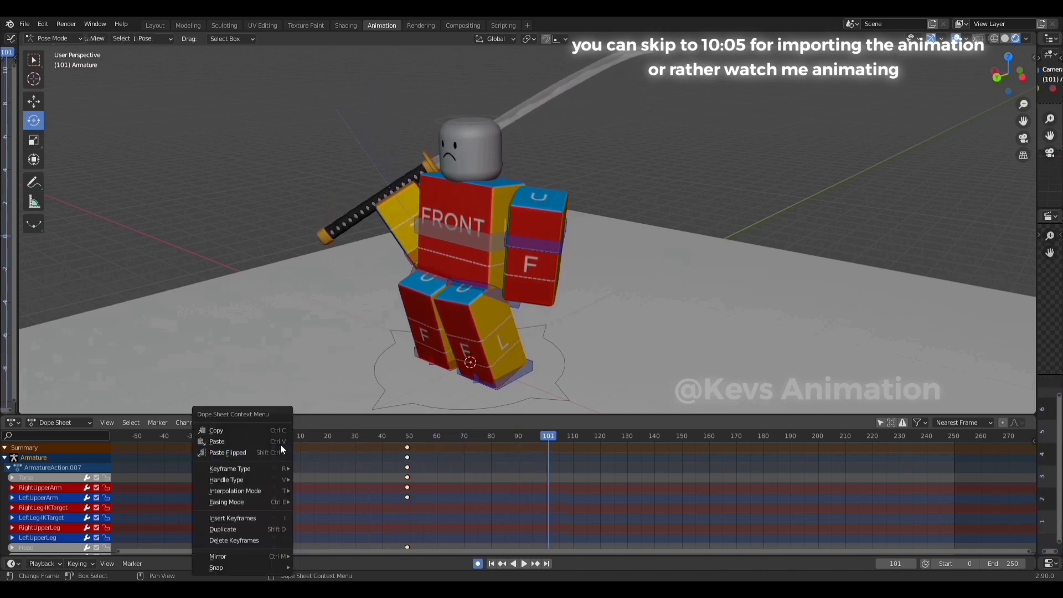
click(246, 435)
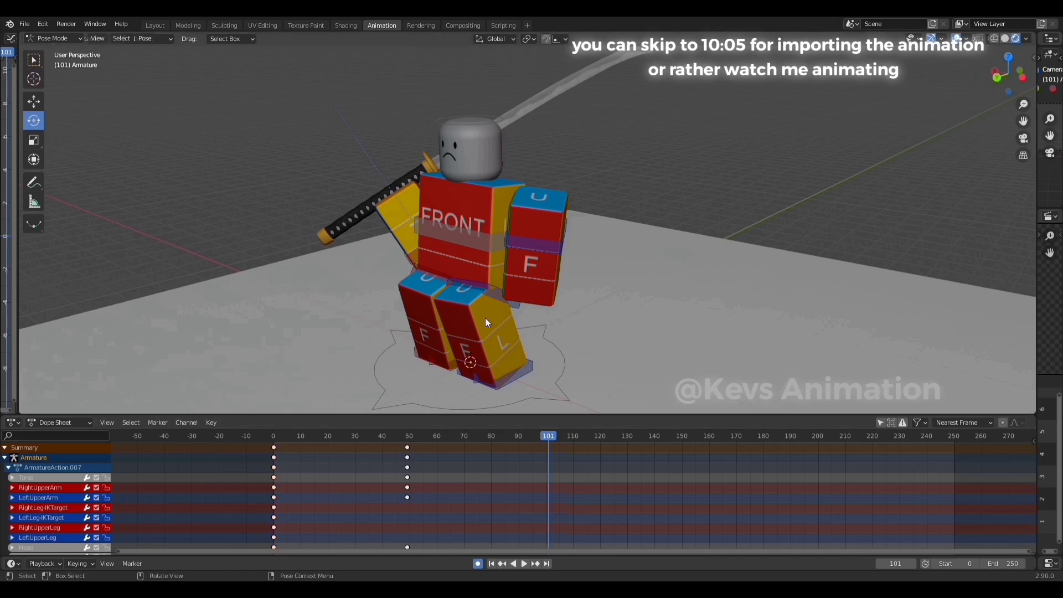
- Move the Torso bone at frame 101, adjusting its height along the Z axis
click(482, 241)
key(shift+space)
click(437, 229)
drag(469, 242, 477, 237)
click(465, 226)
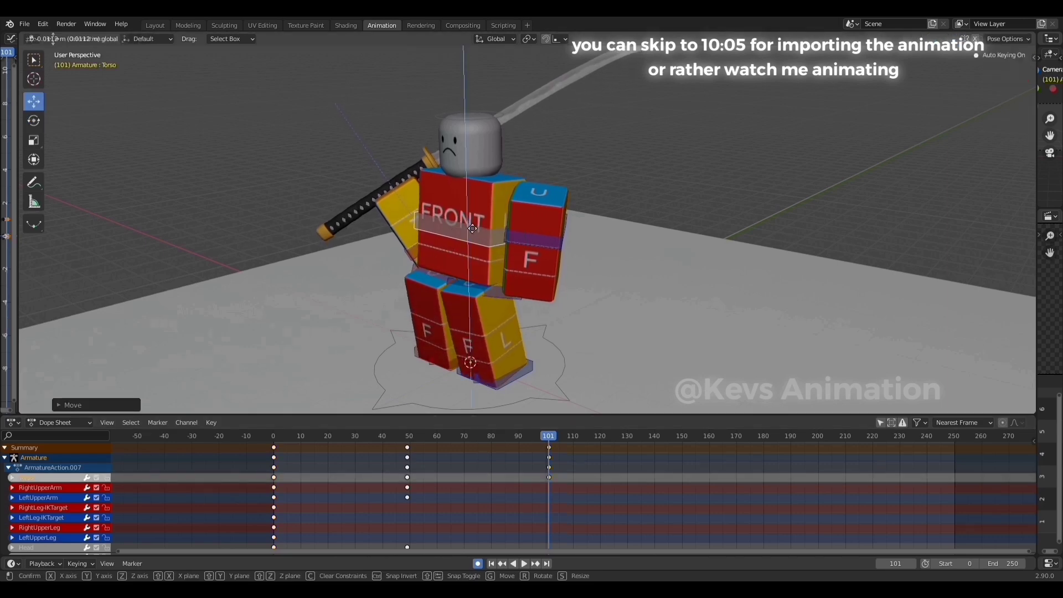
- Reposition and rotate the RightUpperArm bone at frame 101 to change the sword's angle
click(400, 226)
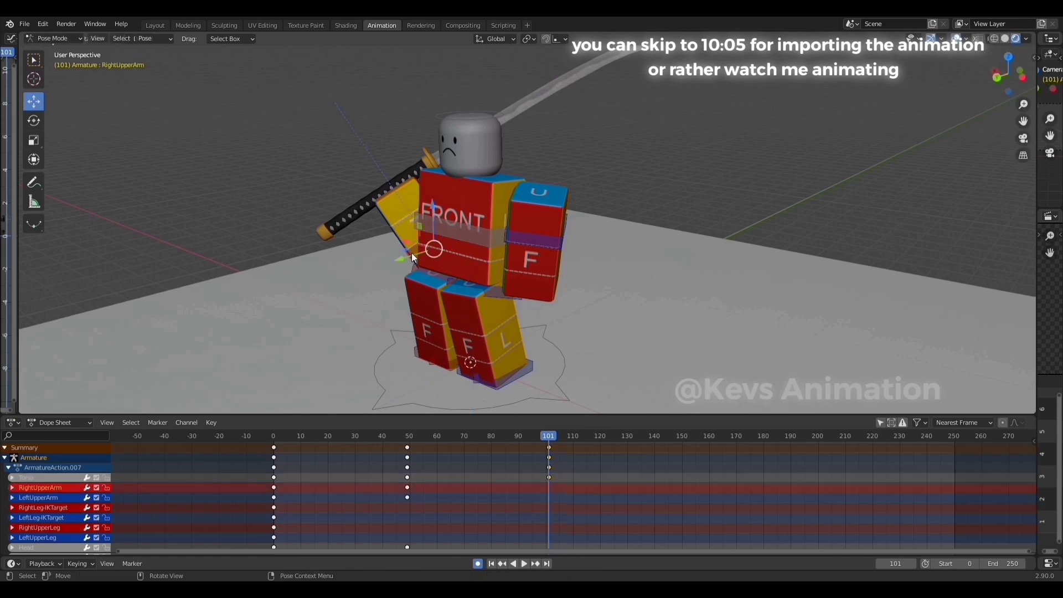
drag(430, 226, 469, 218)
key(shift+space)
click(394, 235)
drag(440, 235, 390, 226)
drag(426, 235, 428, 233)
click(561, 487)
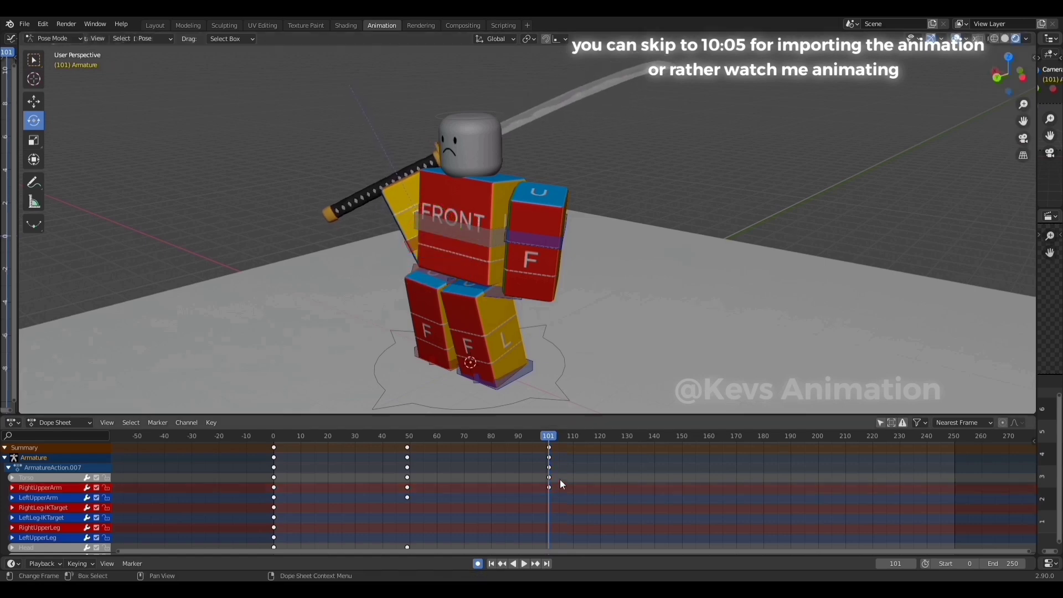
- Rotate the LeftUpperArm bone slightly at frame 101
click(544, 250)
key(r)
key(r)
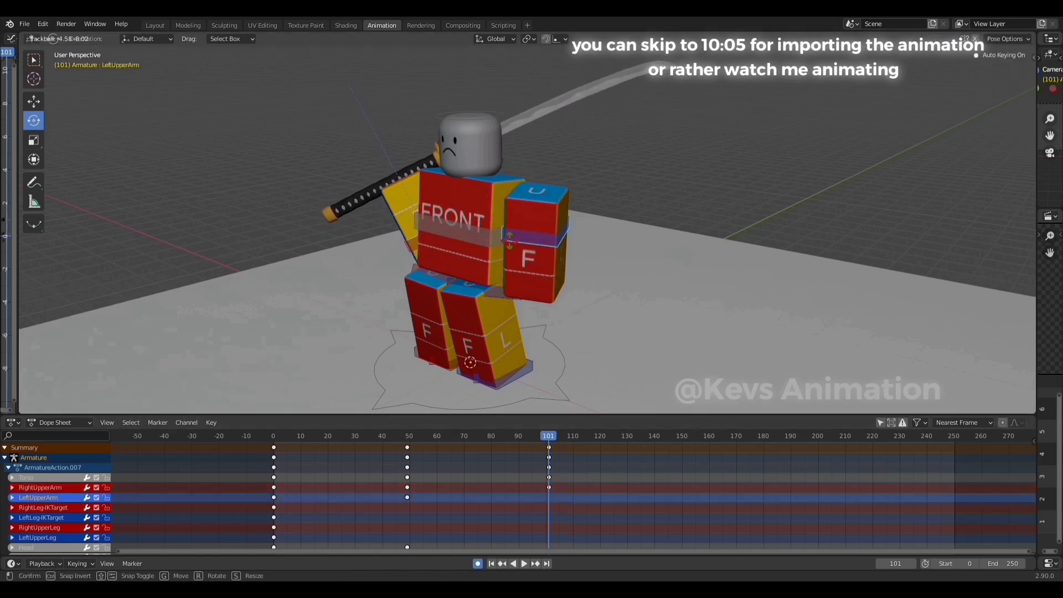
click(642, 260)
click(642, 256)
scroll(582, 458, down, 6)
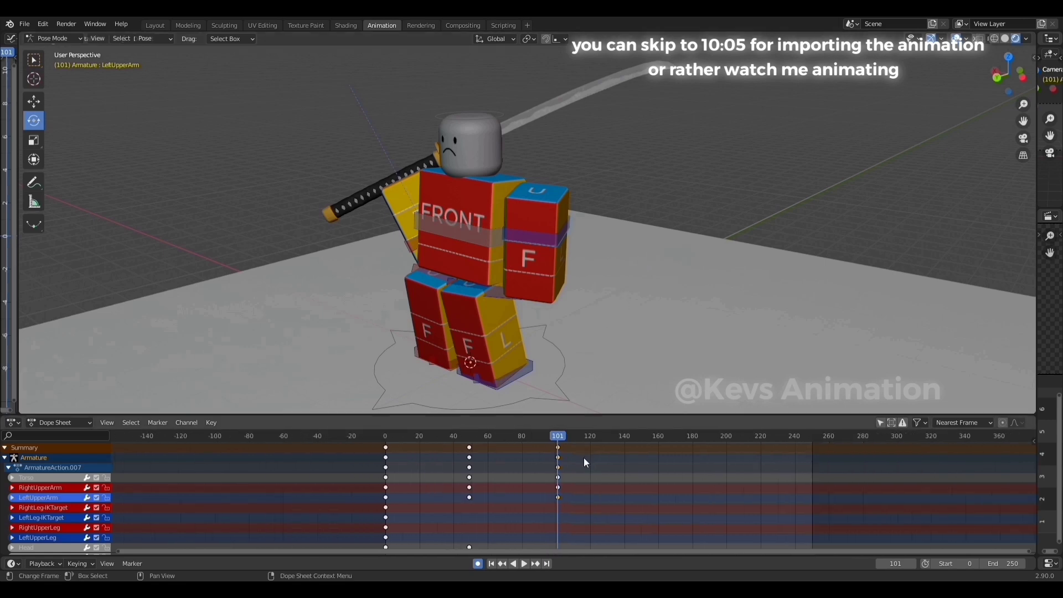
click(583, 457)
key(space)
drag(579, 437, 693, 466)
click(1013, 563)
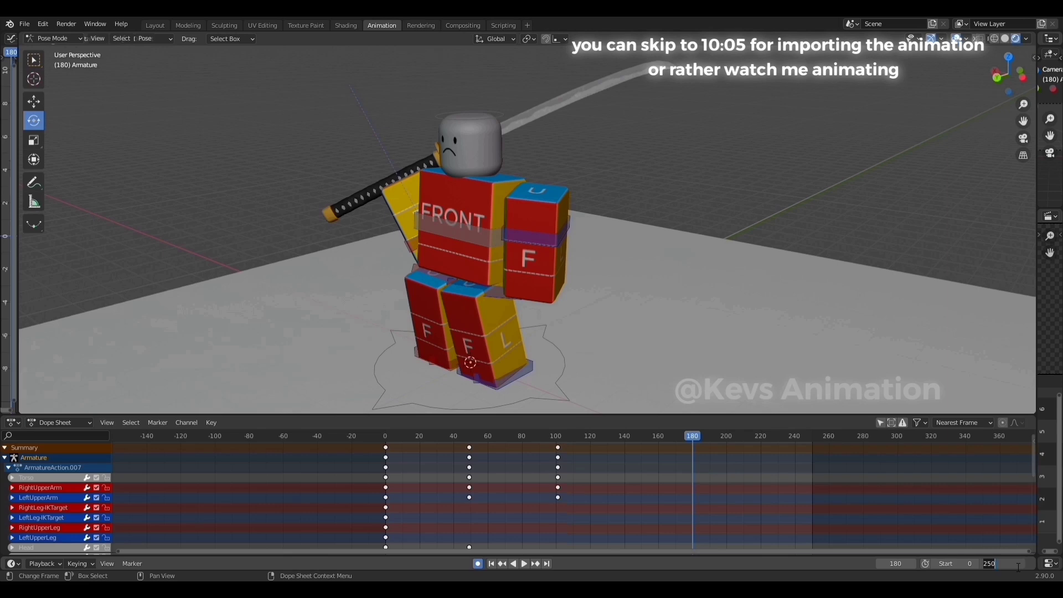
key(Return)
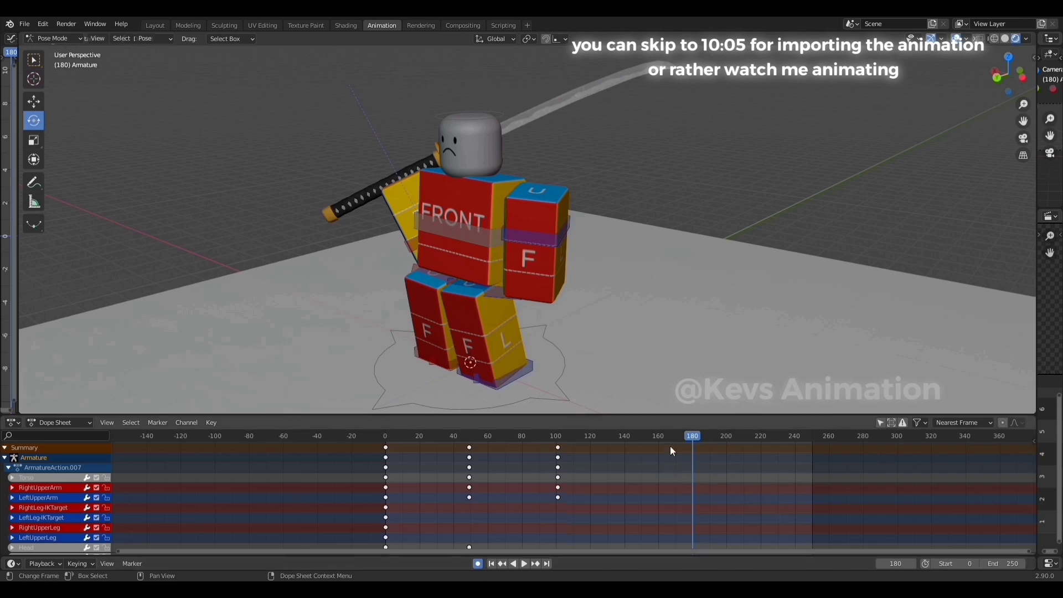
key(Escape)
- At frame 142, move and rotate the RightUpperArm bone to swing the arm forward with the sword upright
middle_drag(649, 312, 529, 234)
click(407, 284)
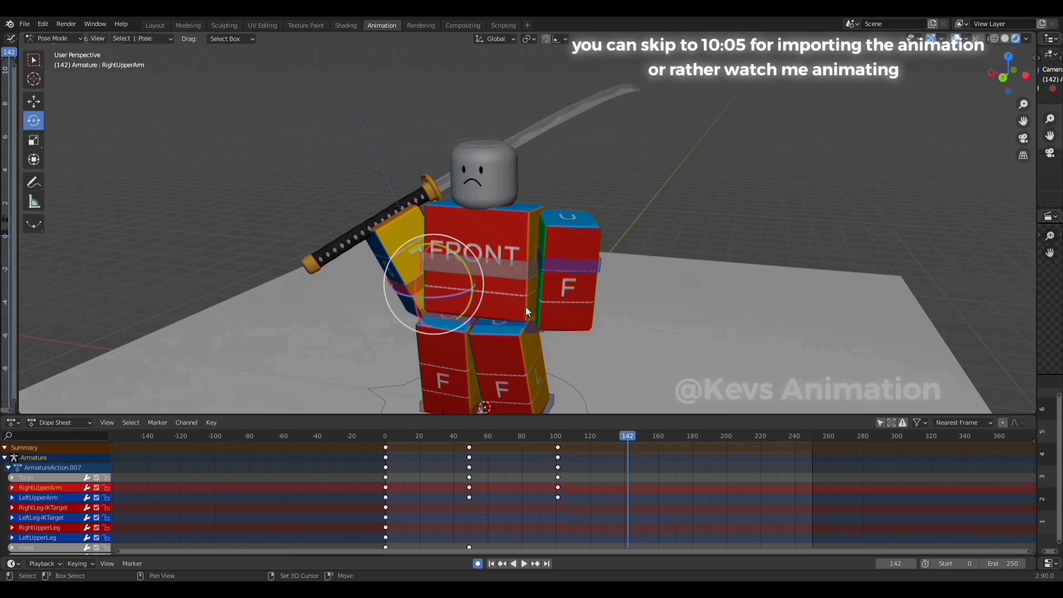
key(shift+space)
click(417, 277)
drag(433, 252, 455, 244)
key(shift+space)
click(381, 245)
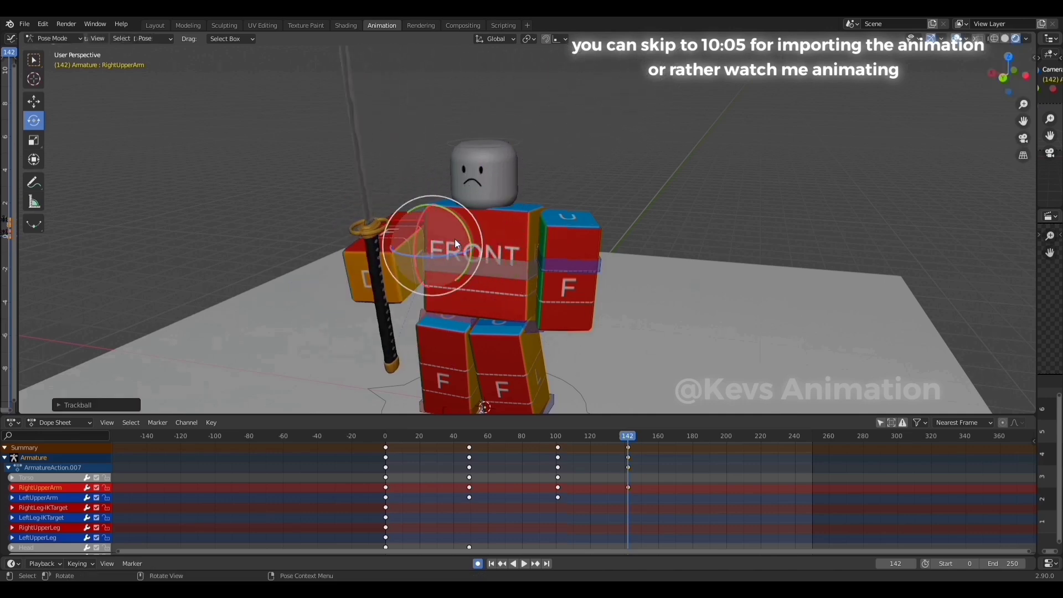
- Go to frame 176 and rotate the RightUpperArm bone to tilt the sword further outward
click(629, 444)
drag(631, 437, 685, 437)
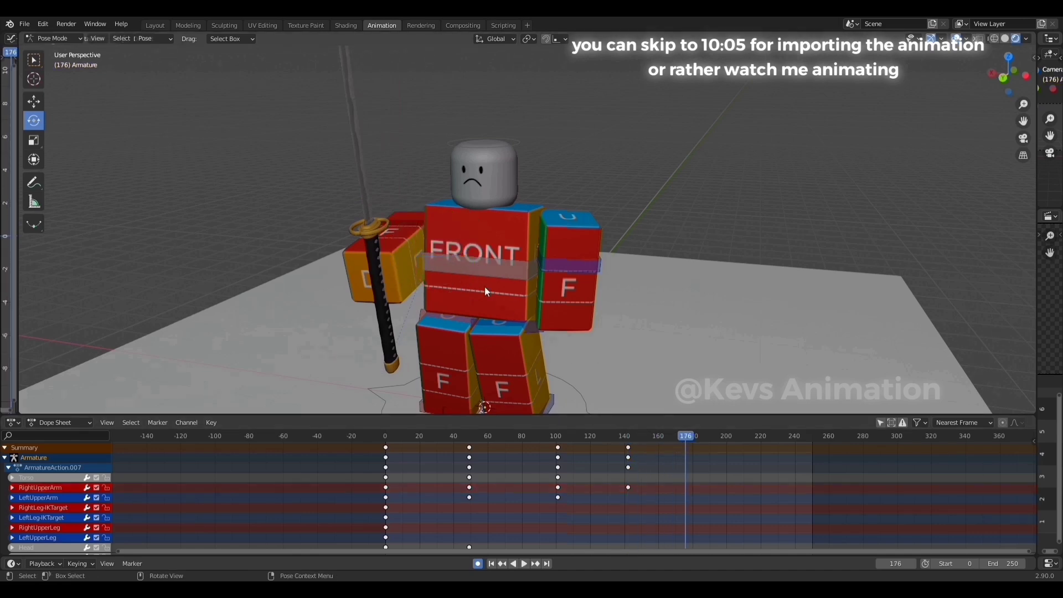
click(416, 232)
drag(416, 232, 394, 250)
- Go to frame 217 and rotate the RightUpperArm bone slightly to key another sword pose
drag(686, 437, 756, 436)
drag(449, 234, 447, 233)
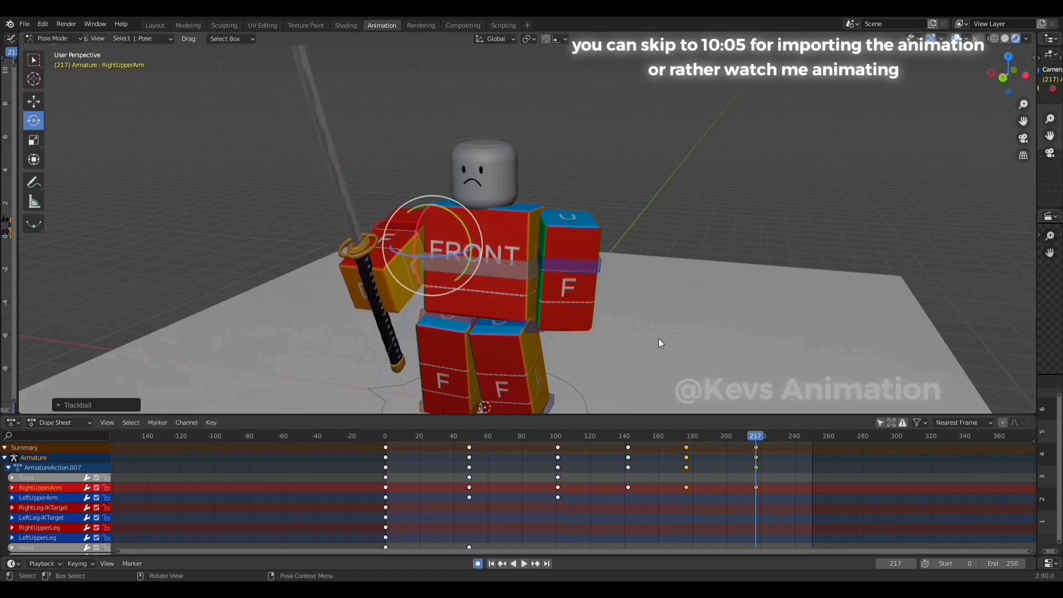
click(629, 366)
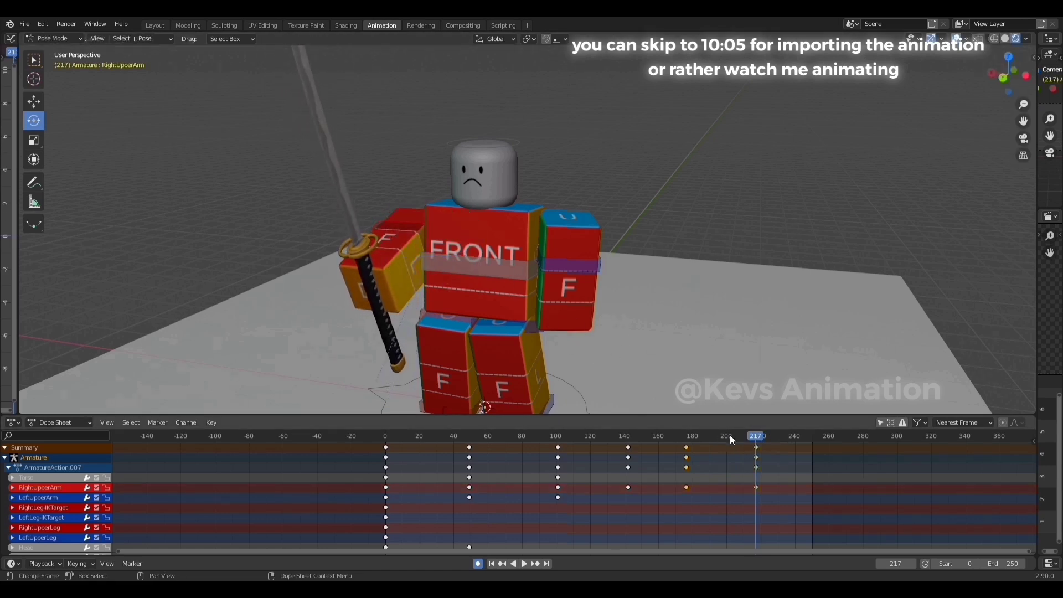
- Go to frame 180 and shift the Torso bone slightly along the Z axis
drag(661, 437, 693, 437)
key(shift+space)
click(500, 274)
click(529, 265)
key(shift+space)
click(479, 256)
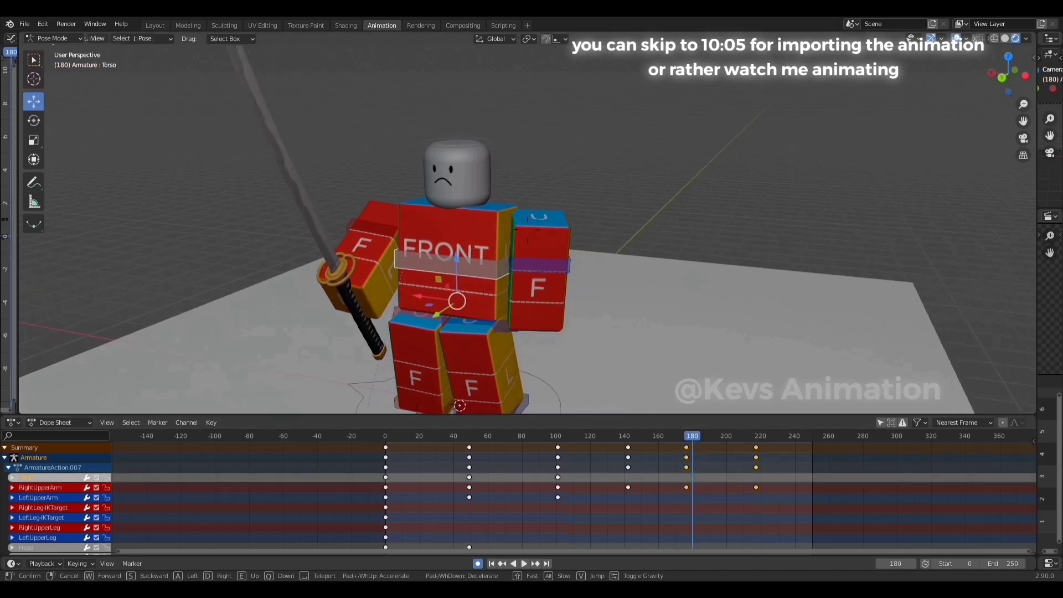
key(g)
key(z)
click(496, 270)
- Rotate the Torso bone slightly and retime its keyframes to about frames 70, 126 and 194
key(shift+space)
key(r)
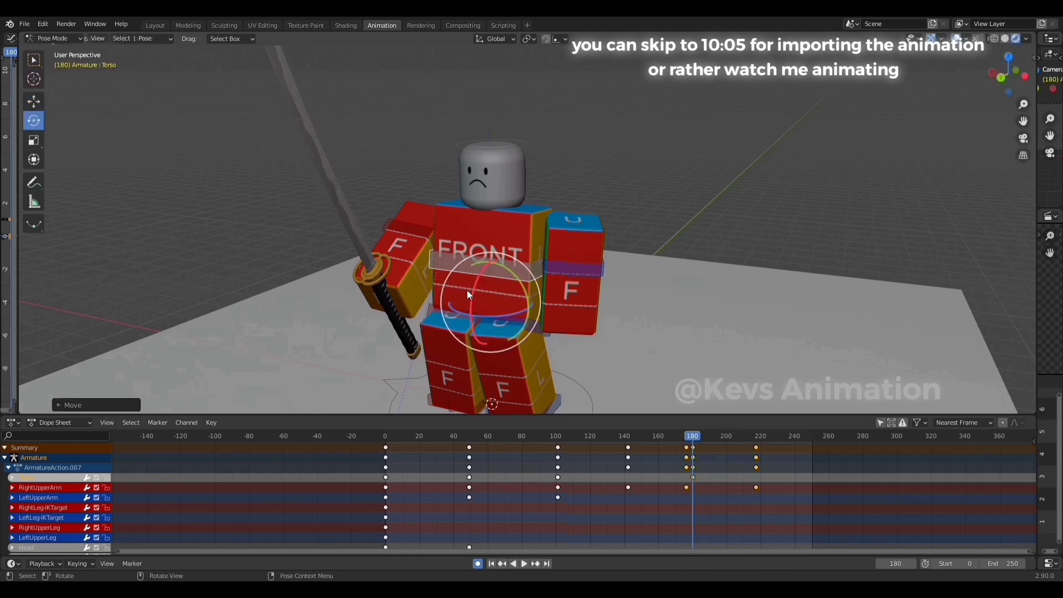
drag(471, 295, 521, 275)
key(alt+a)
middle_drag(540, 271, 528, 269)
scroll(528, 269, down, 1)
drag(496, 273, 497, 284)
click(782, 265)
right_click(783, 471)
click(726, 442)
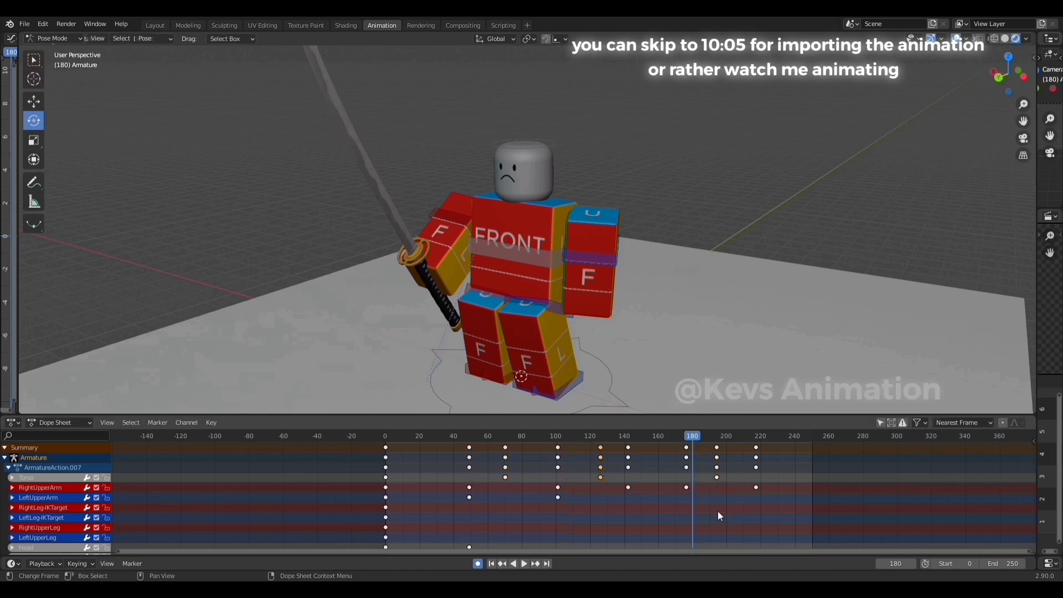
- Select all keyframes and set their handle type to Automatic
scroll(718, 510, down, 2)
drag(609, 464, 412, 480)
right_click(367, 481)
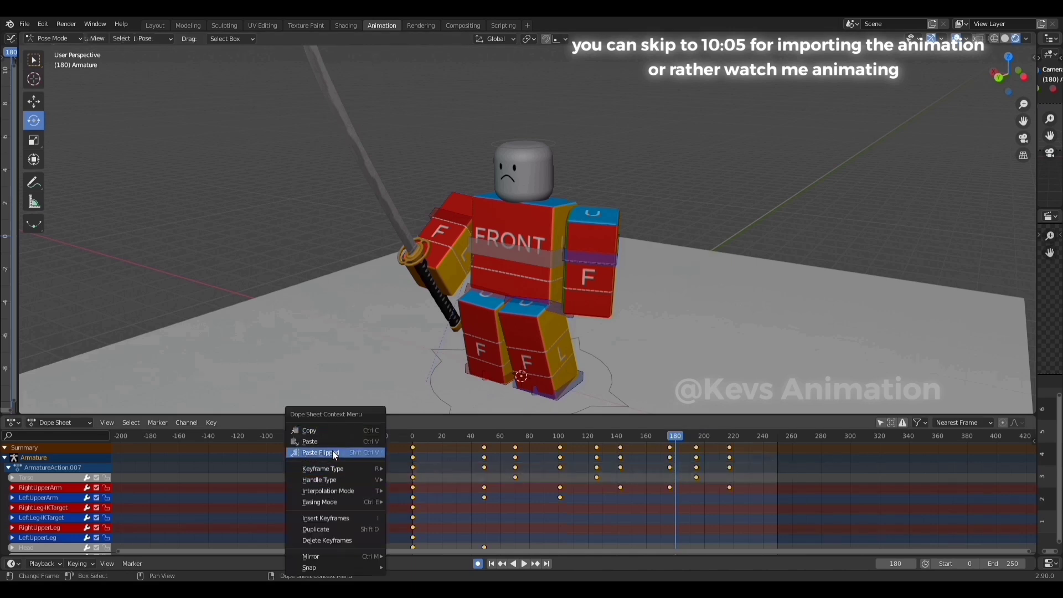
mouse_move(330, 479)
click(480, 510)
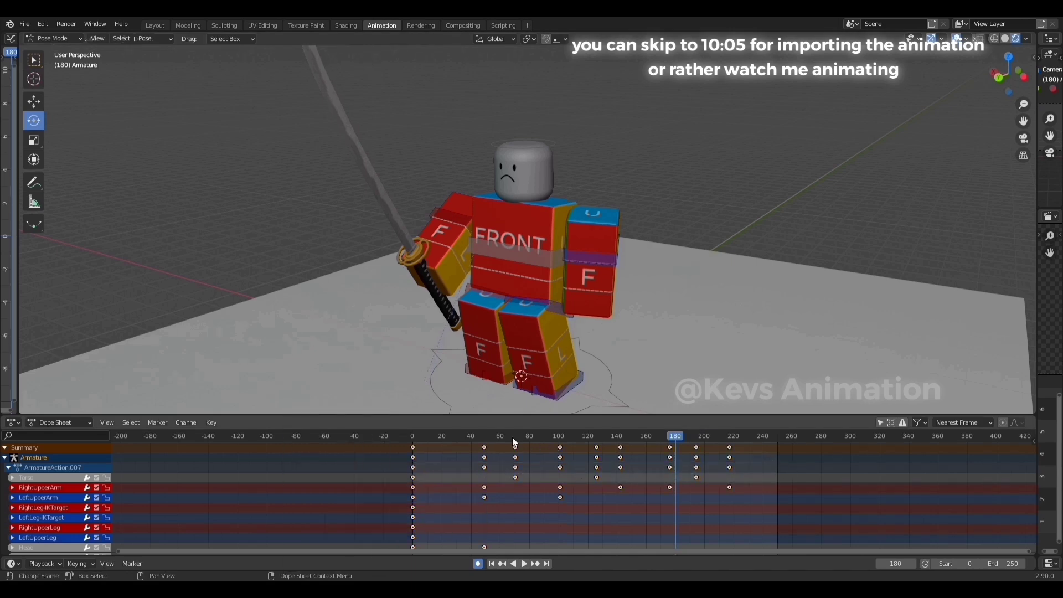
- Play back the animation and set the scene's end frame to 500
key(shift+Left)
key(space)
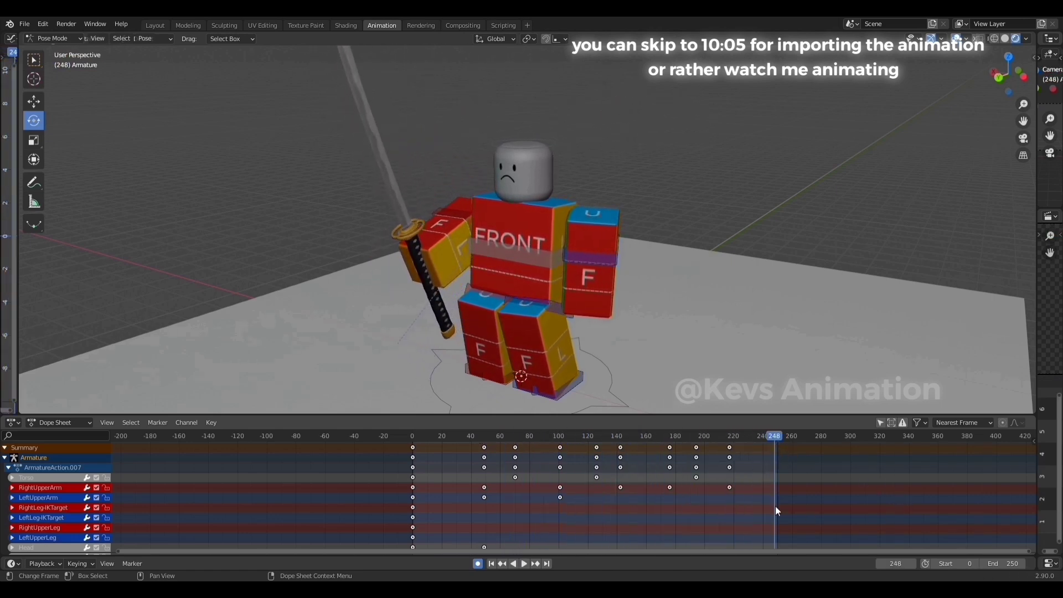
click(1015, 563)
text(50)
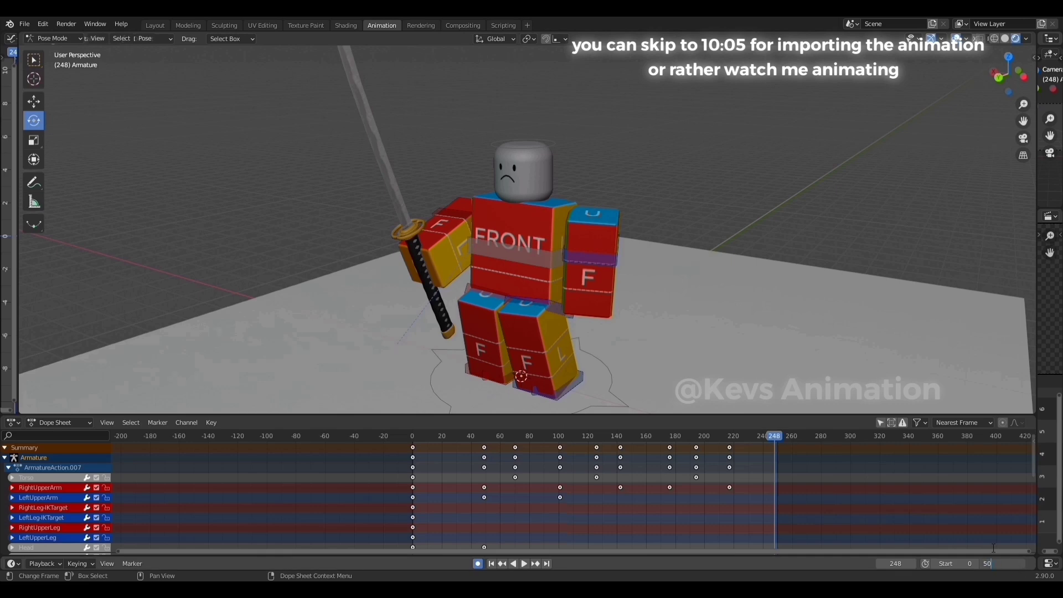
text(0)
key(Return)
scroll(886, 510, down, 2)
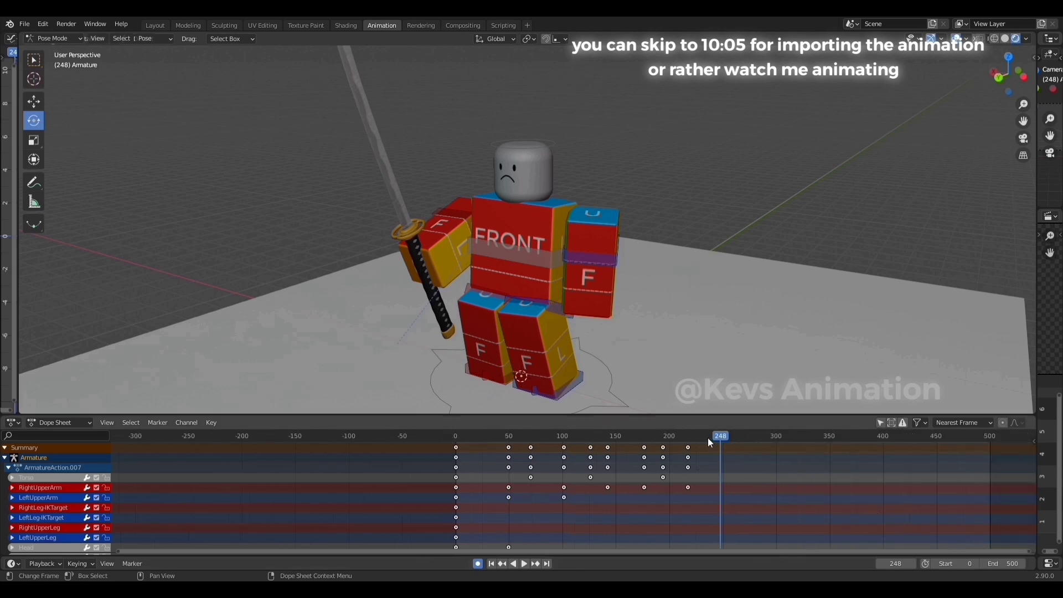
- Play the animation from the first frame to check the arm and torso motion
key(shift+Left)
key(space)
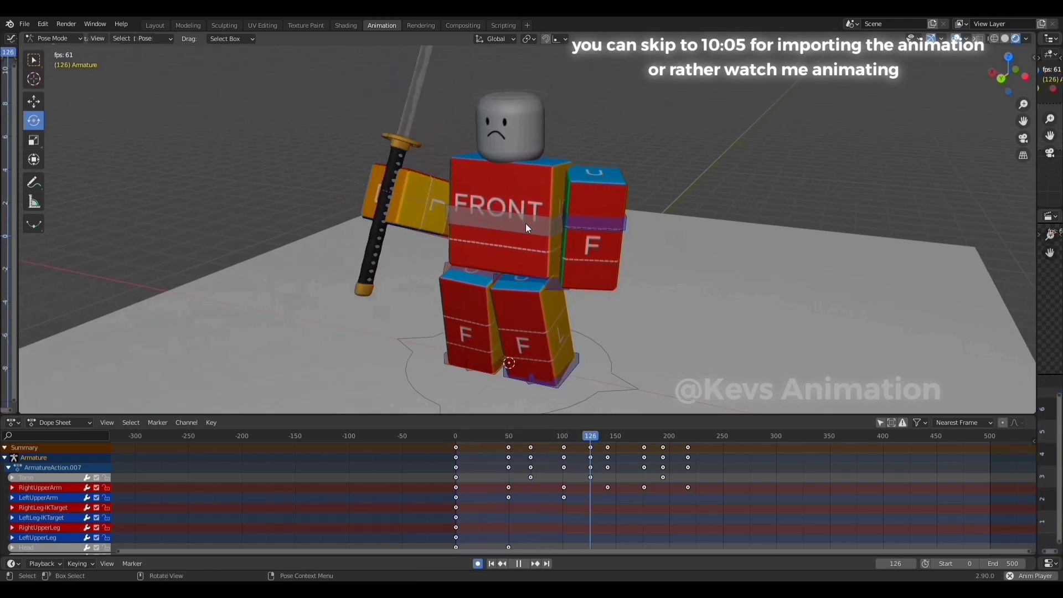
key(space)
drag(635, 442, 651, 443)
scroll(143, 492, down, 2)
click(494, 439)
scroll(128, 494, down, 3)
scroll(108, 487, down, 3)
scroll(108, 486, up, 1)
key(space)
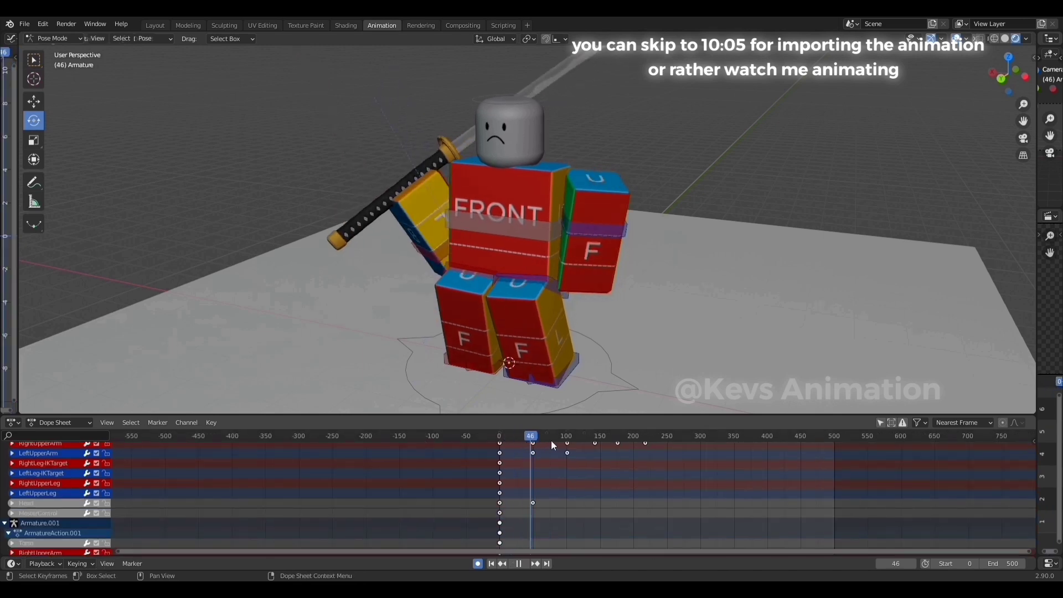
key(space)
- Rotate the Head bone slightly at frame 121 to key a new head pose
click(488, 125)
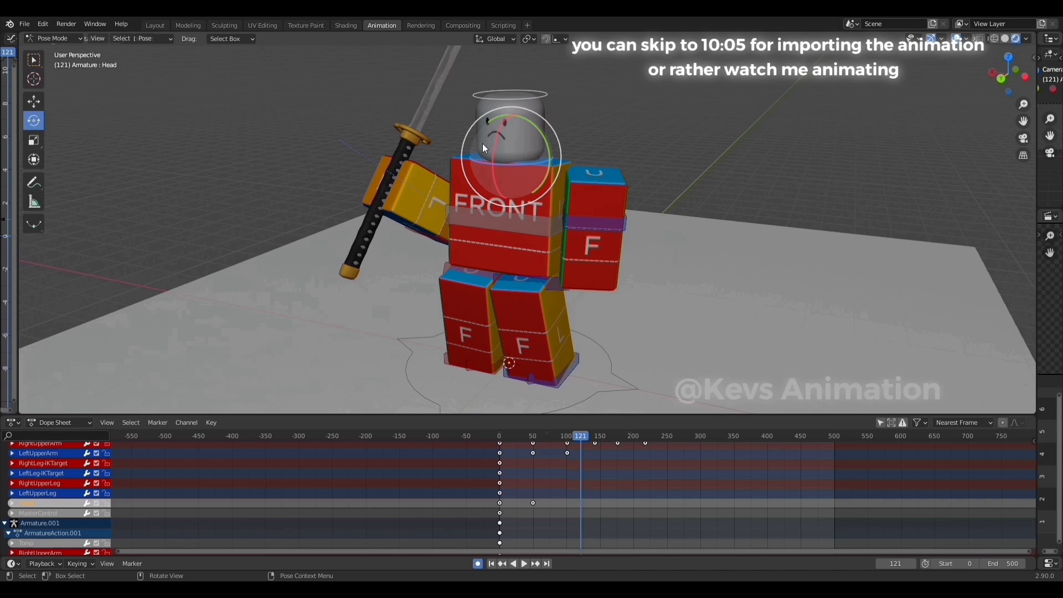
shift+middle_drag(465, 155, 443, 255)
scroll(443, 255, up, 2)
middle_drag(443, 254, 512, 240)
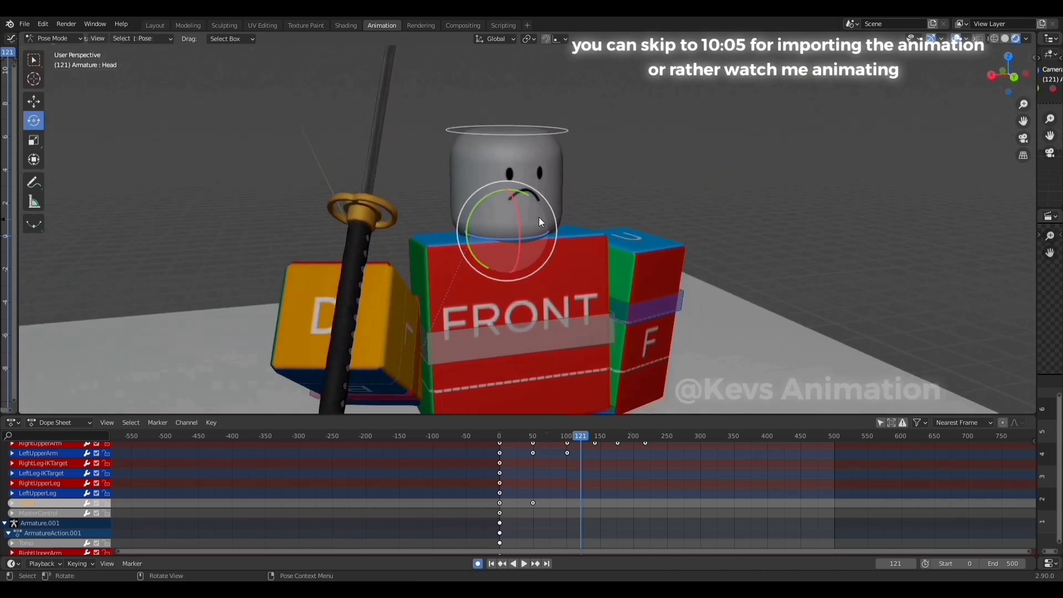
key(shift+grave)
key(s)
click(527, 230)
drag(558, 203, 560, 222)
key(shift+grave)
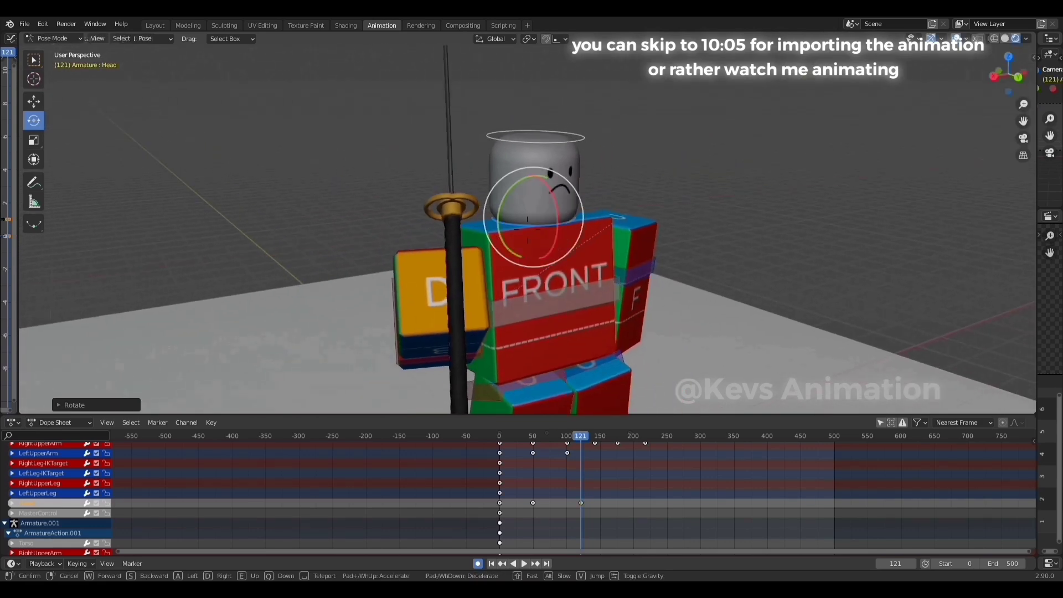
key(s)
click(527, 229)
- Rotate the Head bone to key further head poses at frames 206, 293 and 380
drag(586, 436, 637, 436)
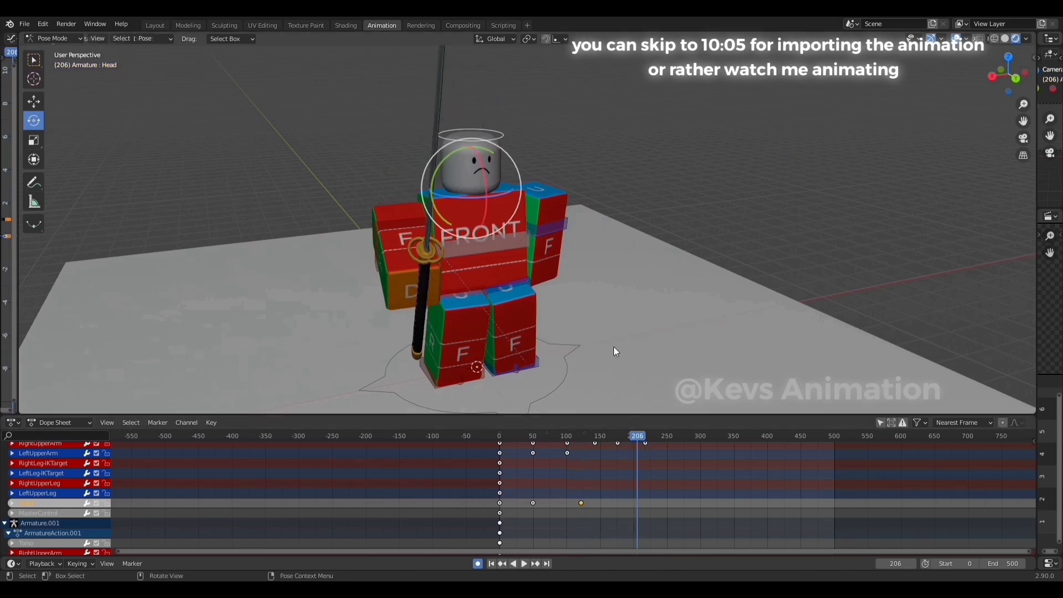
key(KP_Decimal)
drag(537, 222, 537, 223)
drag(642, 436, 695, 436)
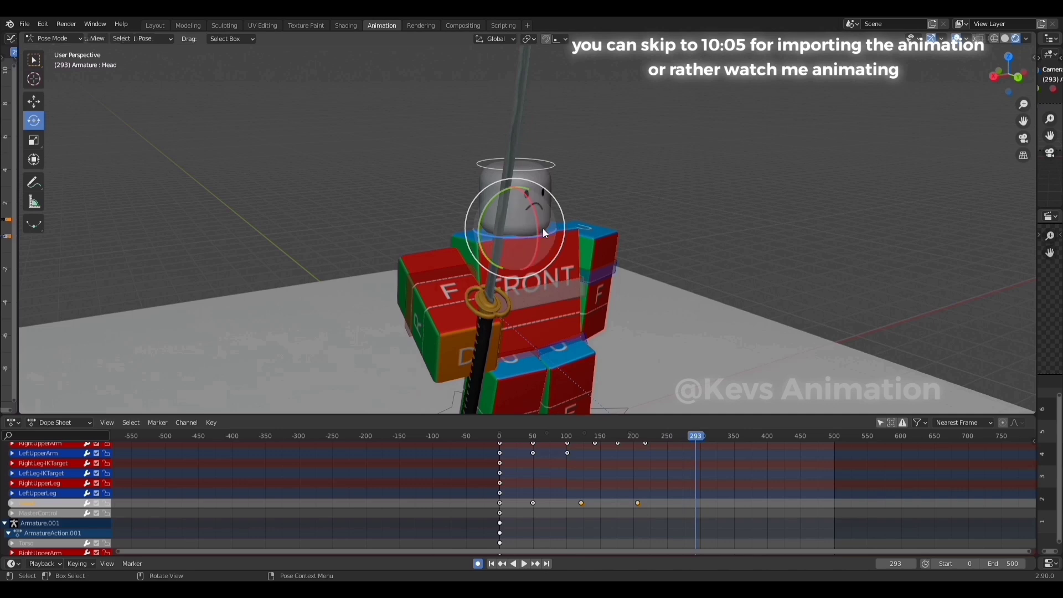
drag(528, 239, 498, 244)
middle_drag(745, 312, 698, 346)
key(space)
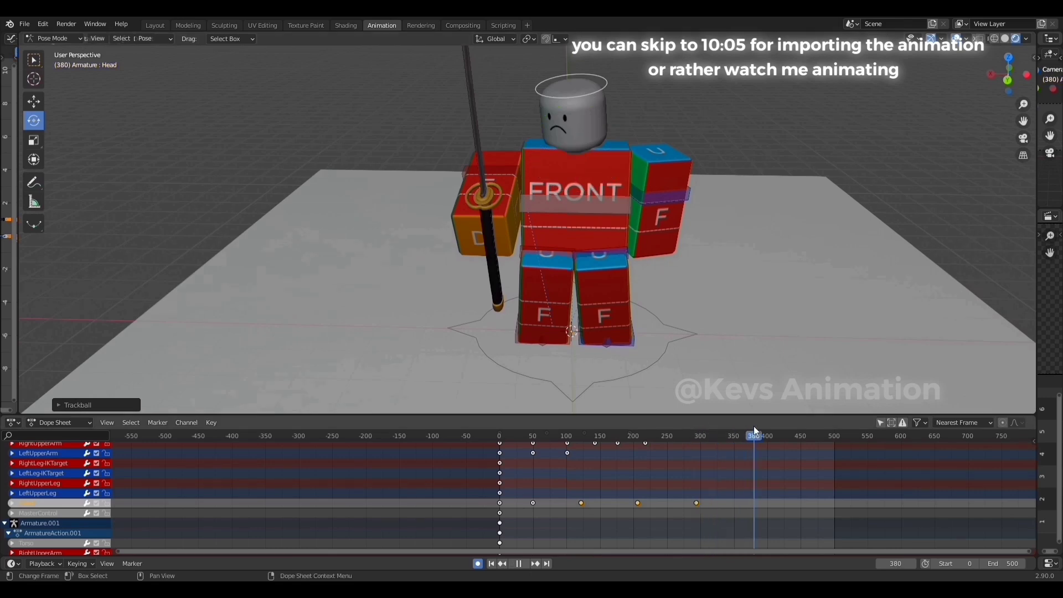
key(space)
drag(602, 135, 596, 145)
click(601, 147)
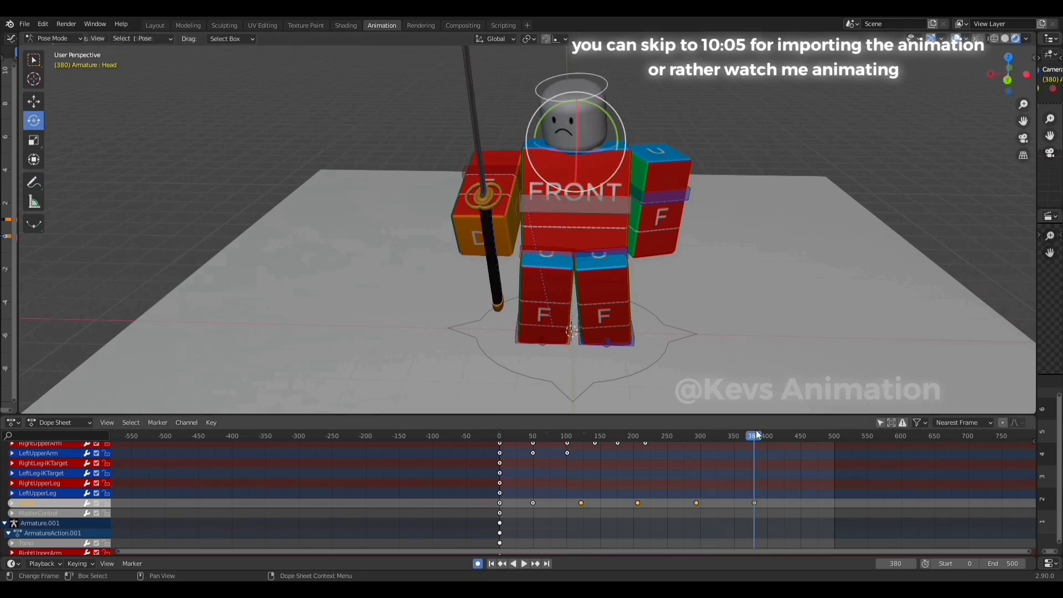
- Select the Head keyframes from frame 121 to 380 and set their handle type to Automatic
scroll(638, 461, up, 5)
shift+scroll(161, 477, up, 2)
shift+scroll(233, 464, down, 3)
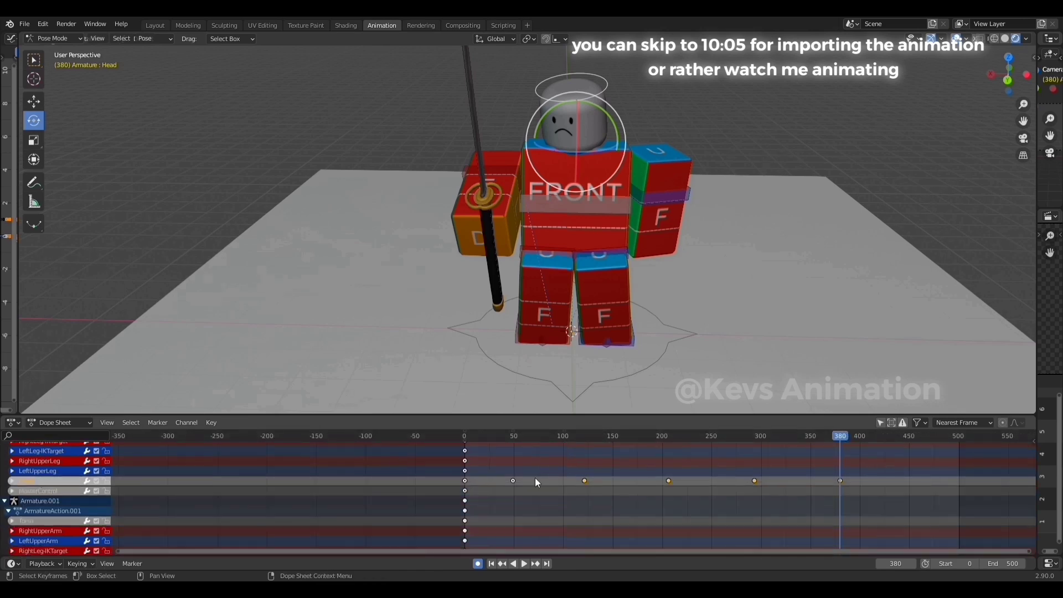
drag(872, 473, 533, 491)
right_click(526, 492)
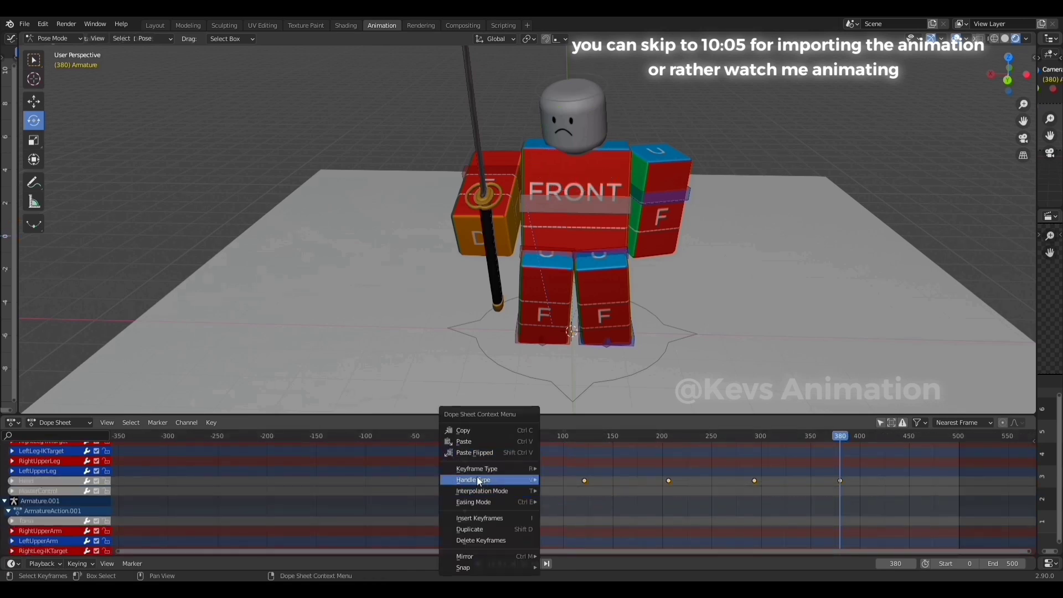
click(576, 515)
scroll(570, 461, up, 3)
scroll(565, 497, down, 10)
shift+scroll(147, 446, up, 3)
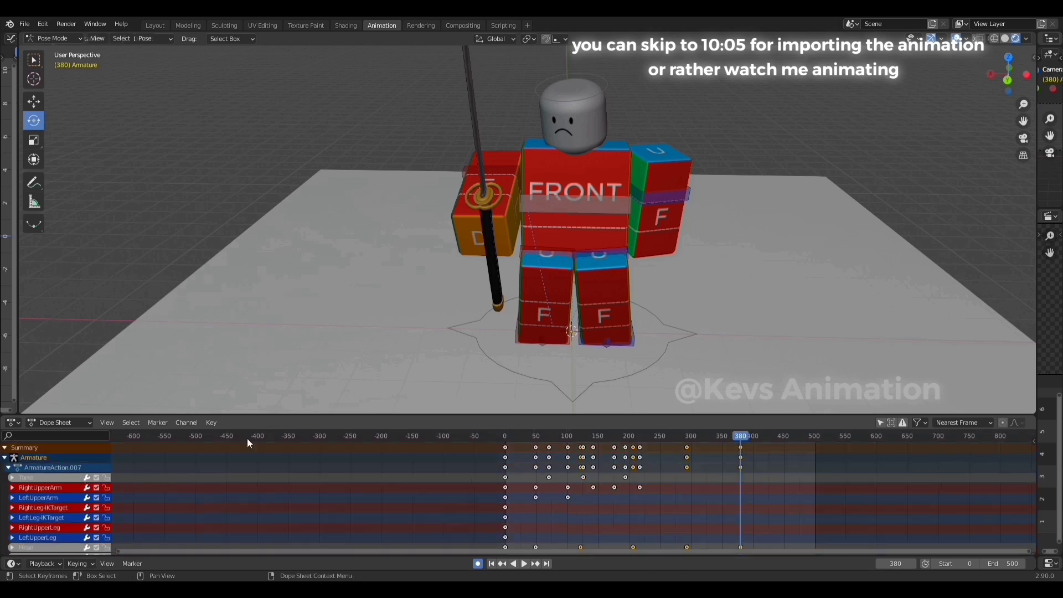
- Play the animation from frame 0 to check the new head motion
click(569, 435)
key(space)
drag(570, 435, 505, 435)
key(space)
middle_drag(560, 242, 528, 230)
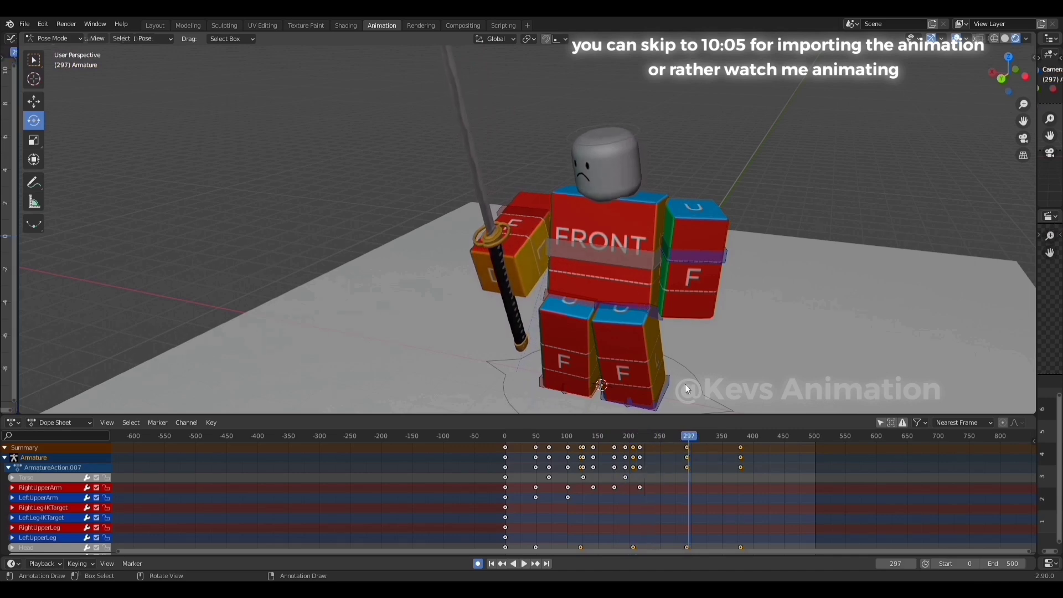
- Compress the Head keyframes so the last one falls at about frame 186, and play back the retimed animation
scroll(700, 510, down, 2)
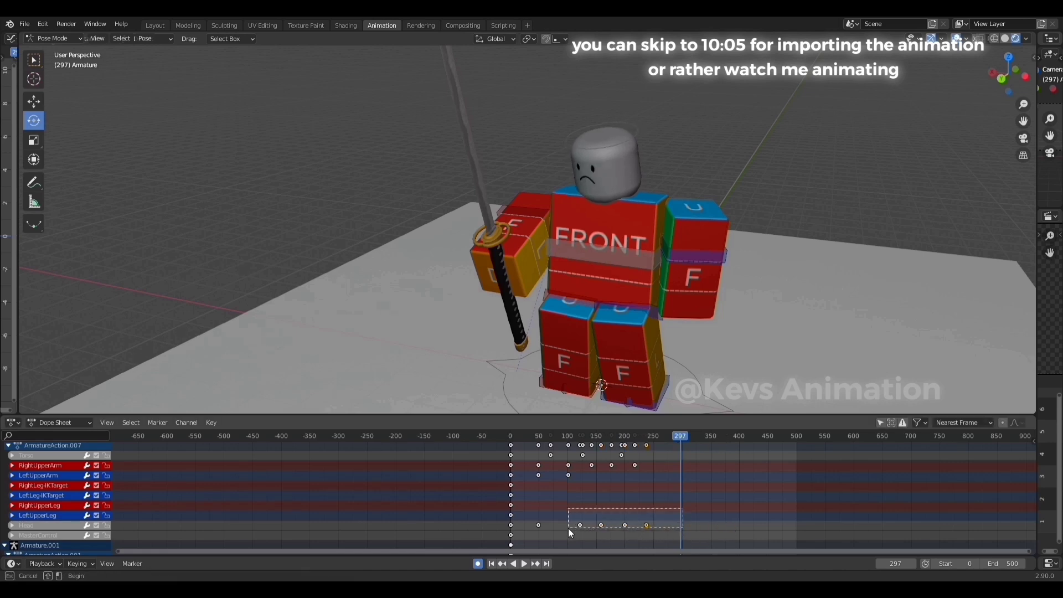
click(527, 532)
drag(546, 438, 510, 440)
key(space)
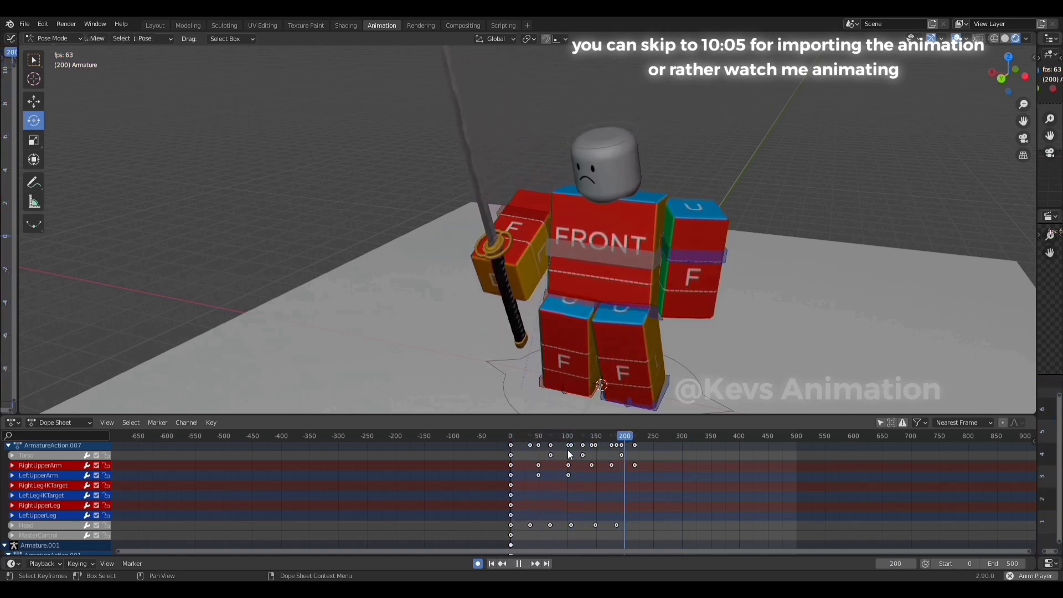
key(space)
scroll(479, 470, up, 2)
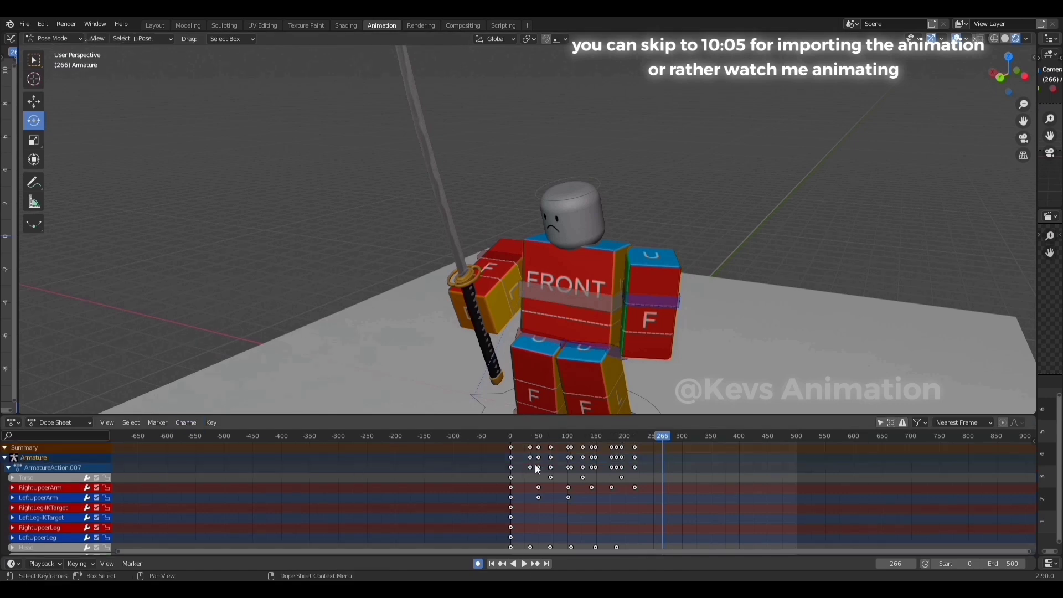
- Lower the Torso bone slightly along Z at frame 266 and raise it at about frame 386
click(558, 289)
key(shift+space)
click(568, 287)
drag(576, 301, 576, 304)
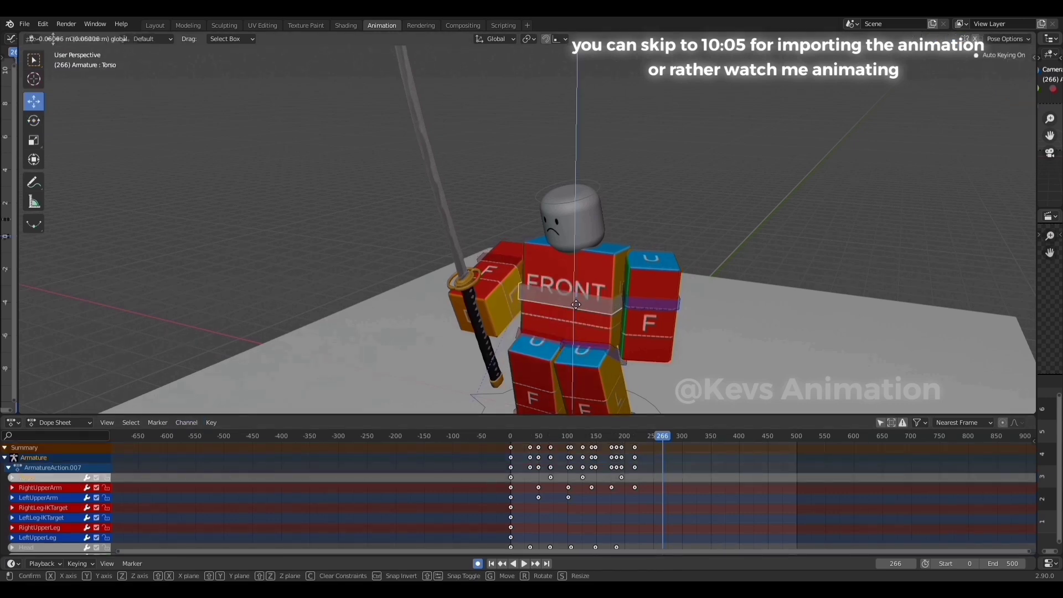
click(575, 305)
key(shift+space)
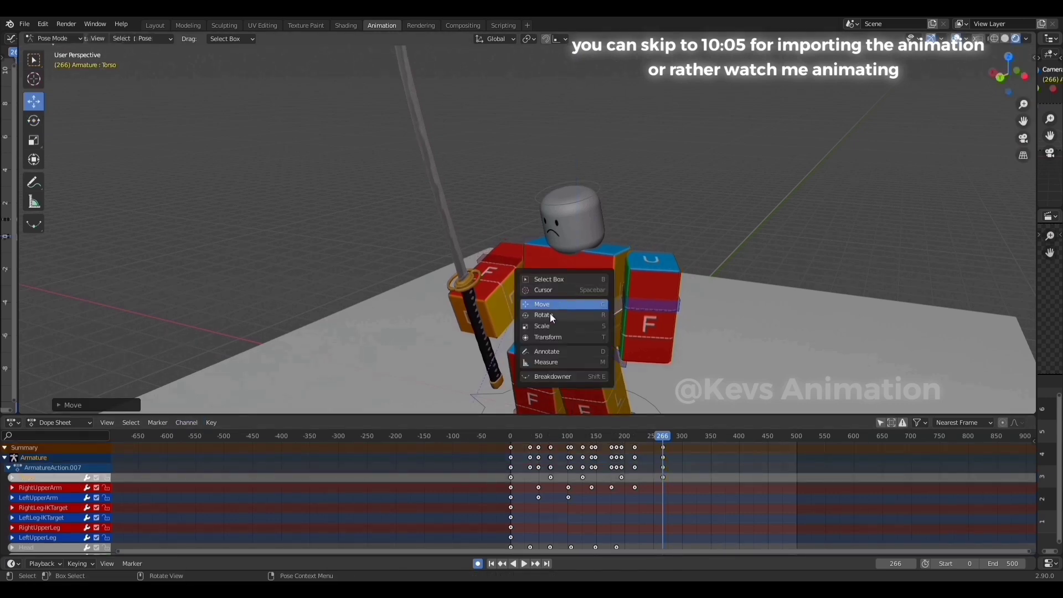
click(662, 445)
drag(710, 441, 731, 440)
drag(579, 301, 579, 292)
- Rotate the RightUpperArm bone to key sword poses at about frame 281 and at frames 344 and 392
drag(731, 440, 672, 449)
key(shift+space)
click(481, 285)
drag(497, 270, 549, 318)
drag(677, 436, 707, 436)
drag(539, 296, 557, 277)
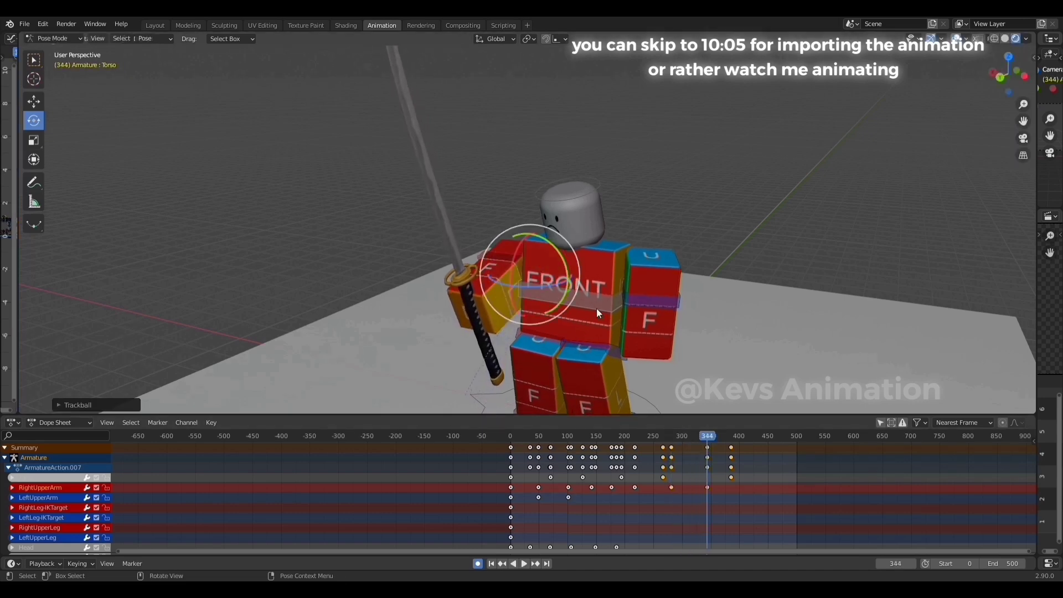
drag(711, 439, 738, 440)
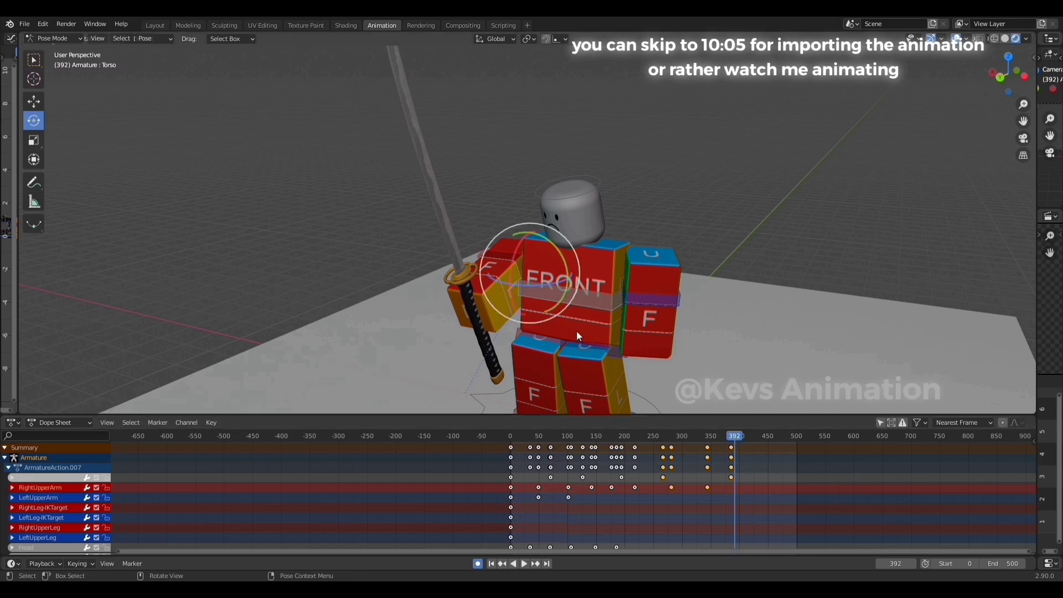
drag(550, 262, 555, 270)
- Rotate the Head bone at about frame 262 to key another head pose
click(599, 195)
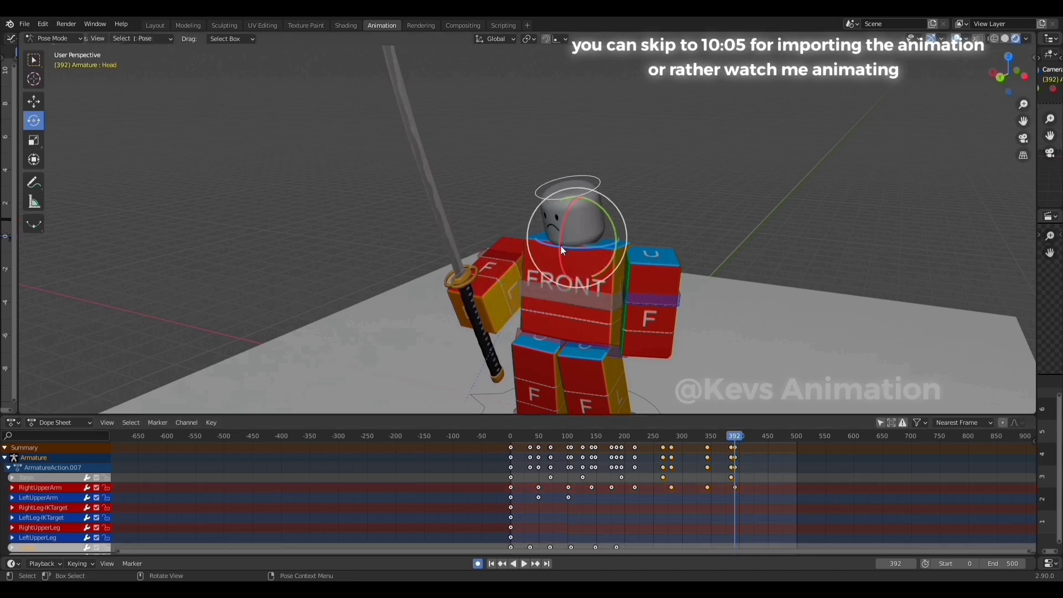
scroll(79, 500, down, 5)
scroll(150, 505, down, 2)
scroll(150, 505, up, 1)
scroll(80, 514, up, 5)
scroll(79, 489, down, 2)
scroll(515, 518, down, 3)
drag(646, 437, 641, 436)
drag(546, 223, 555, 233)
- Rotate the Head bone to key head poses at about frames 323 and 382
drag(646, 439, 670, 438)
drag(585, 246, 596, 239)
drag(671, 438, 686, 438)
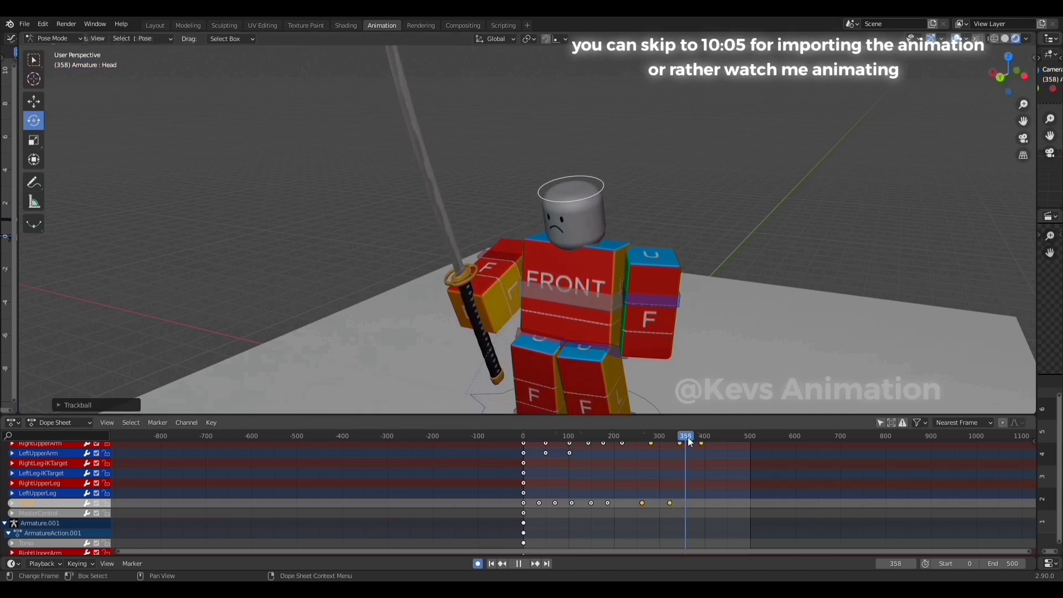
key(space)
drag(605, 237, 609, 240)
key(i)
key(space)
scroll(65, 492, up, 3)
scroll(750, 458, up, 3)
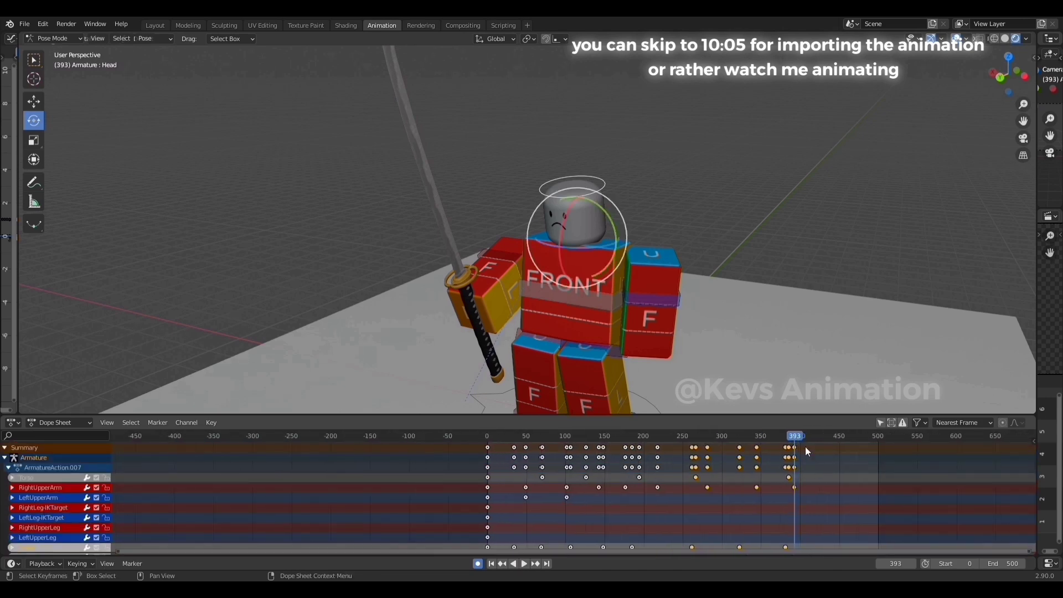
- Set the scene's end frame to 393
click(861, 466)
click(1016, 568)
text(39)
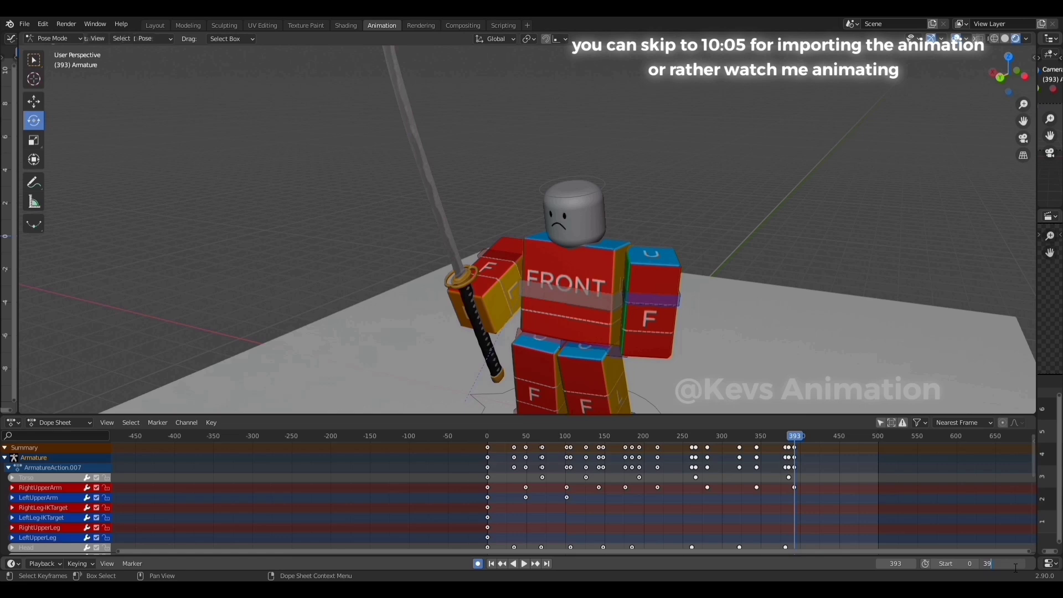
text(3)
key(Return)
- Set the handle type of every keyframe in the animation to Automatic
key(a)
right_click(576, 484)
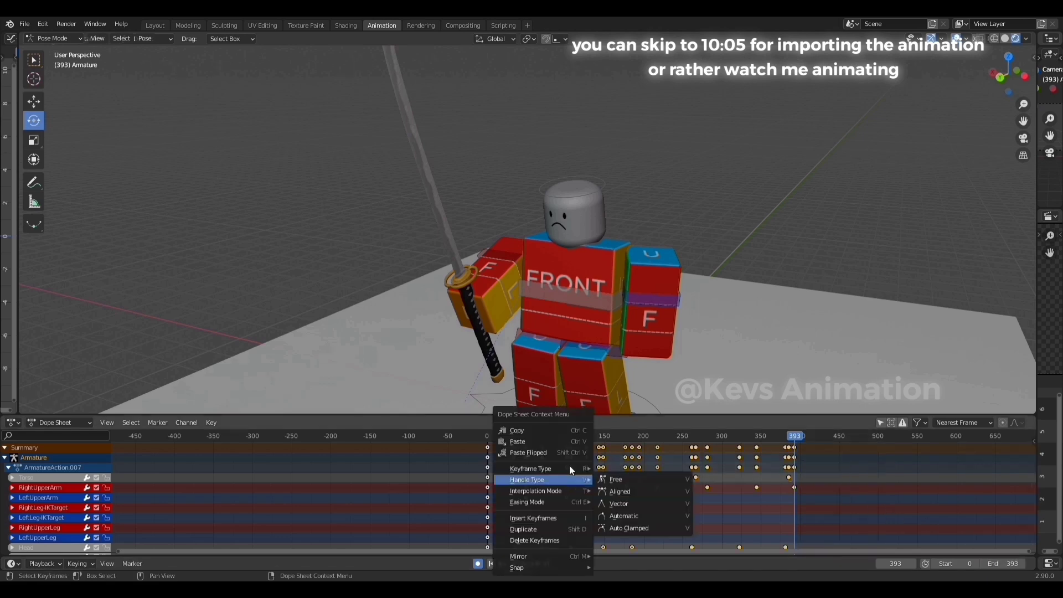
mouse_move(532, 480)
click(636, 517)
- Play the finished animation from frame 0 to review the whole sword motion
drag(576, 435, 486, 434)
middle_drag(663, 370, 613, 185)
key(space)
key(shift+grave)
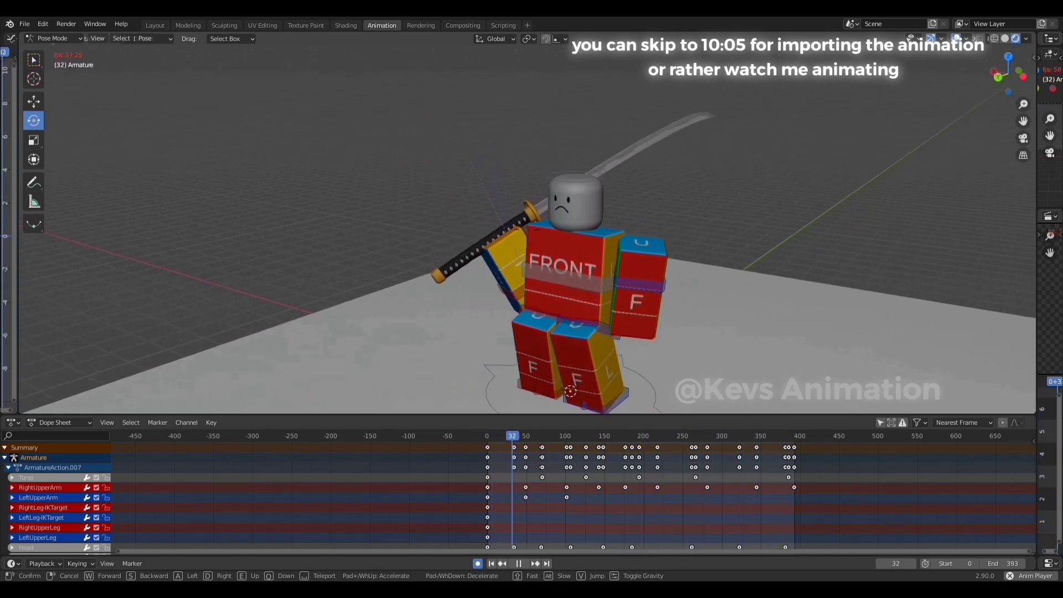
click(607, 205)
key(space)
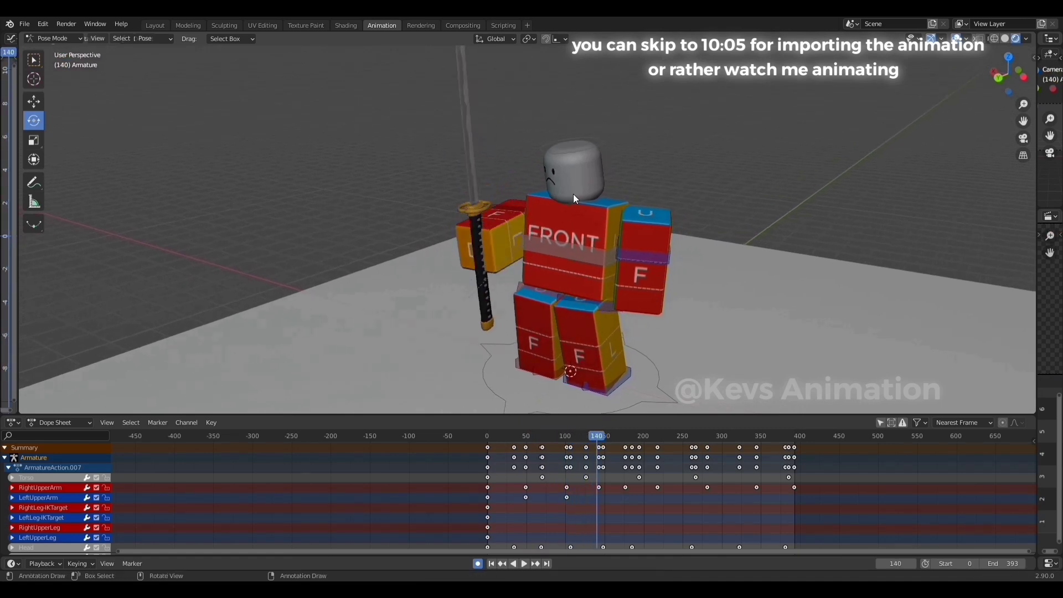
- Play the sword animation once more, stop it, and export the animation with the Rbx Animations add-on
key(space)
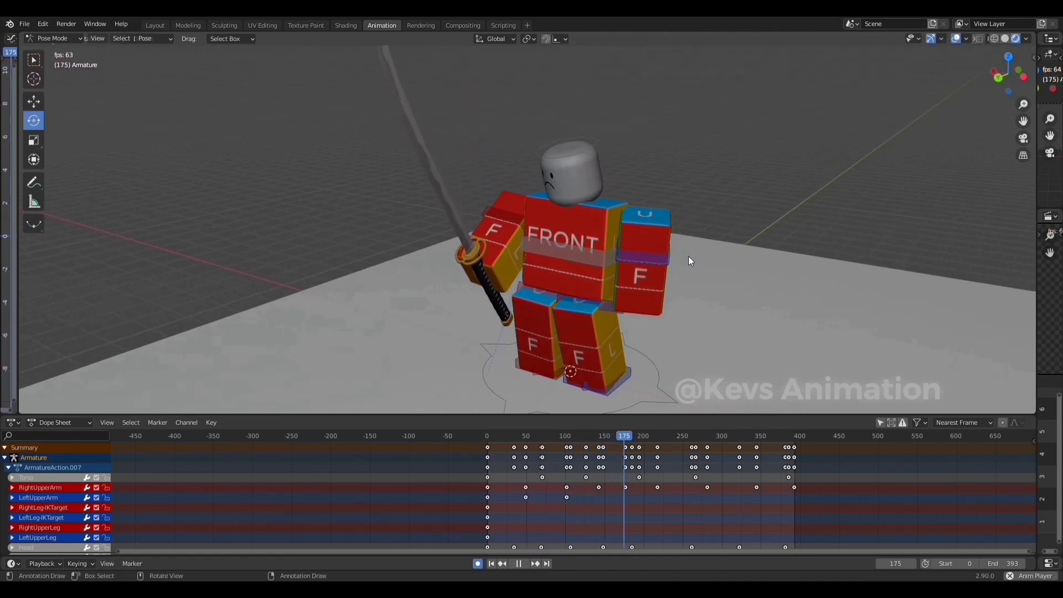
key(space)
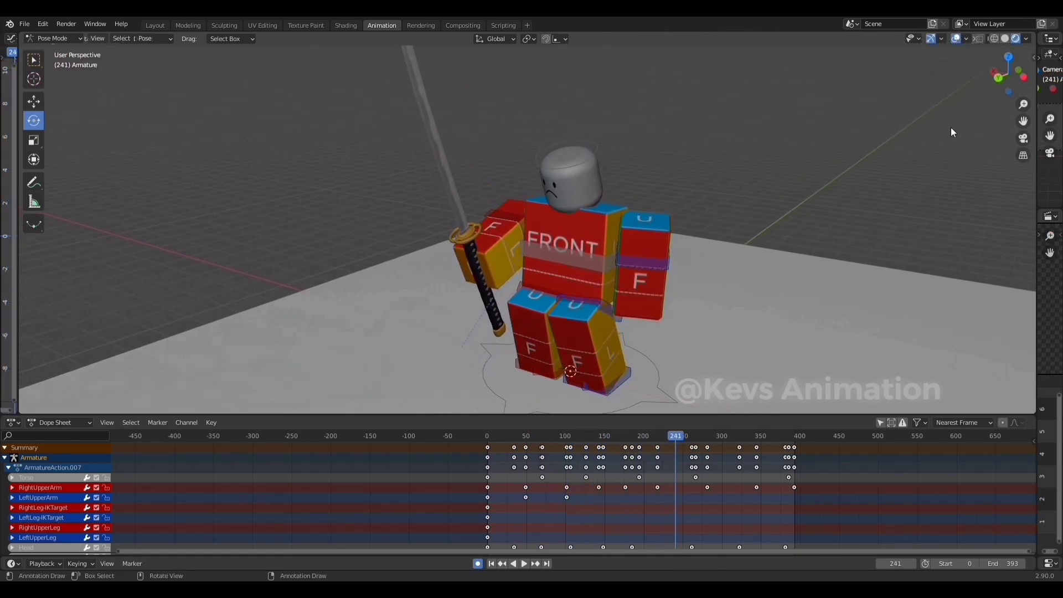
key(n)
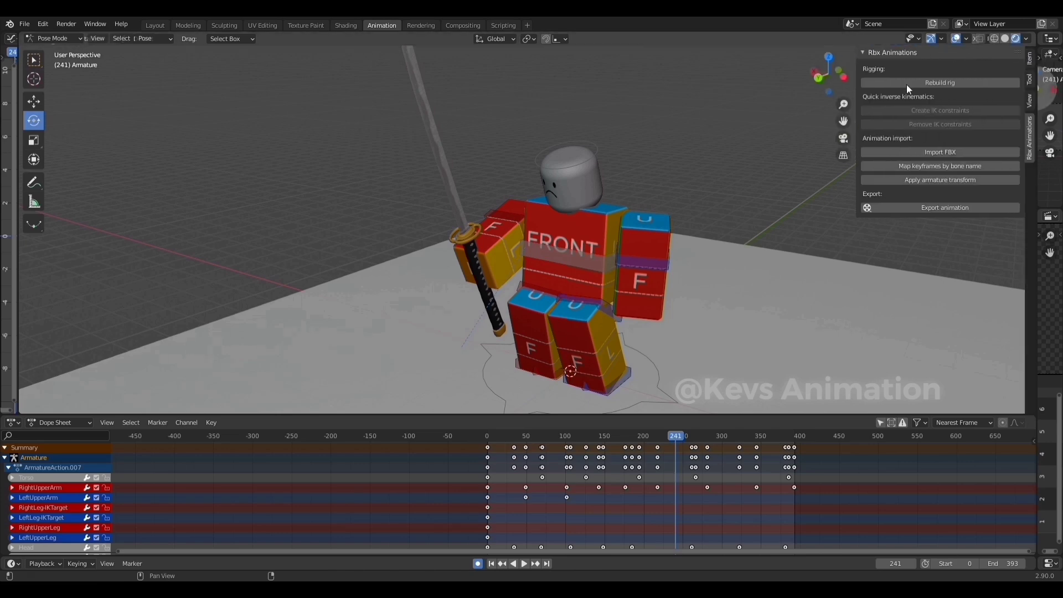
click(936, 208)
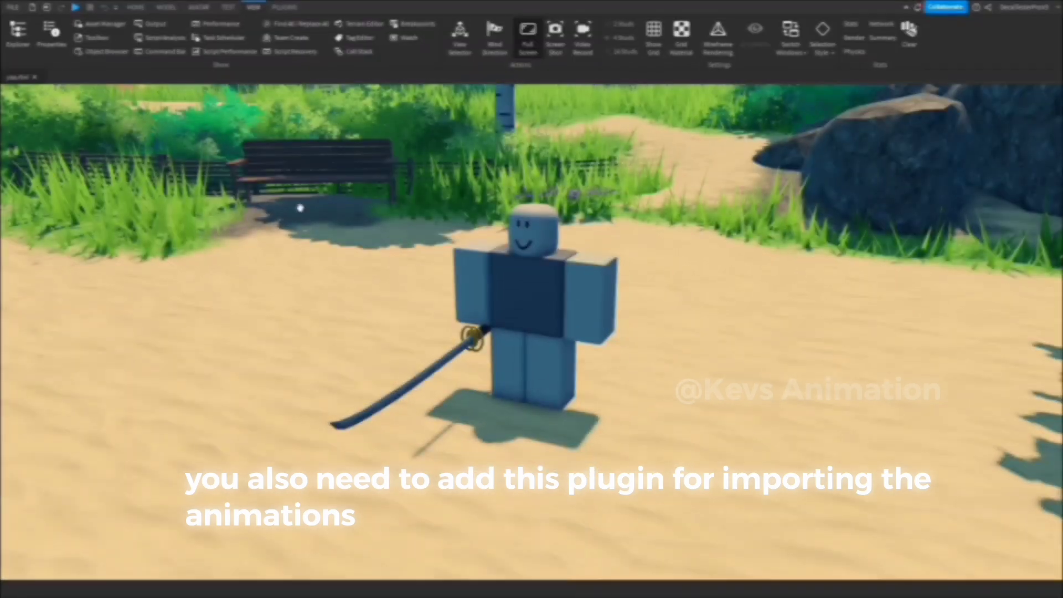
- Switch to Roblox Studio and show the Explorer and Properties windows for the yaa.rbxl place
click(295, 11)
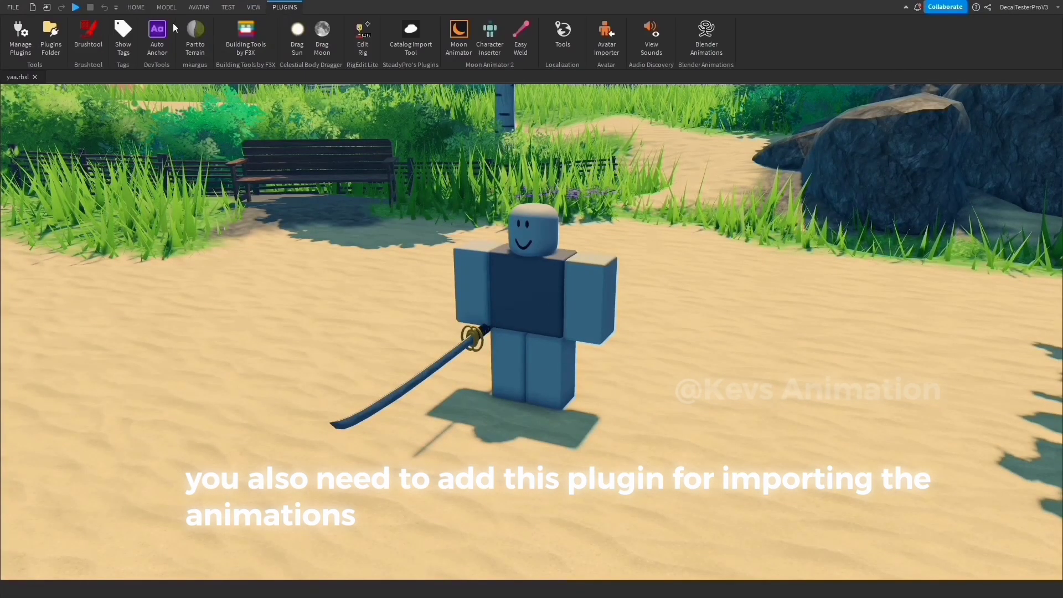
click(253, 7)
click(53, 35)
click(18, 33)
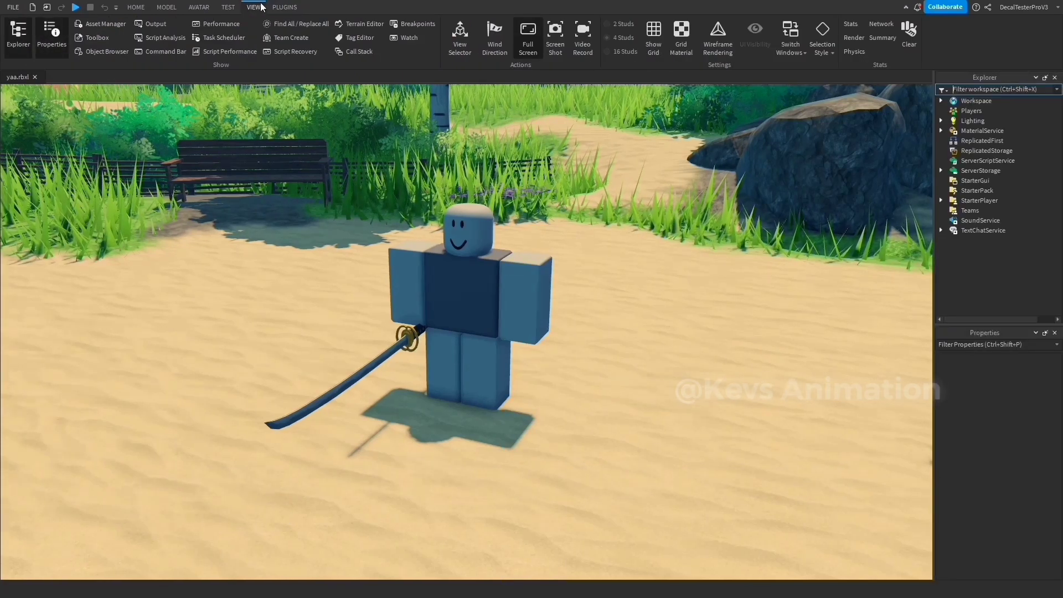
- Load the R6 model from the Workspace into the Blender Animations plugin and import the exported animation onto it
click(284, 7)
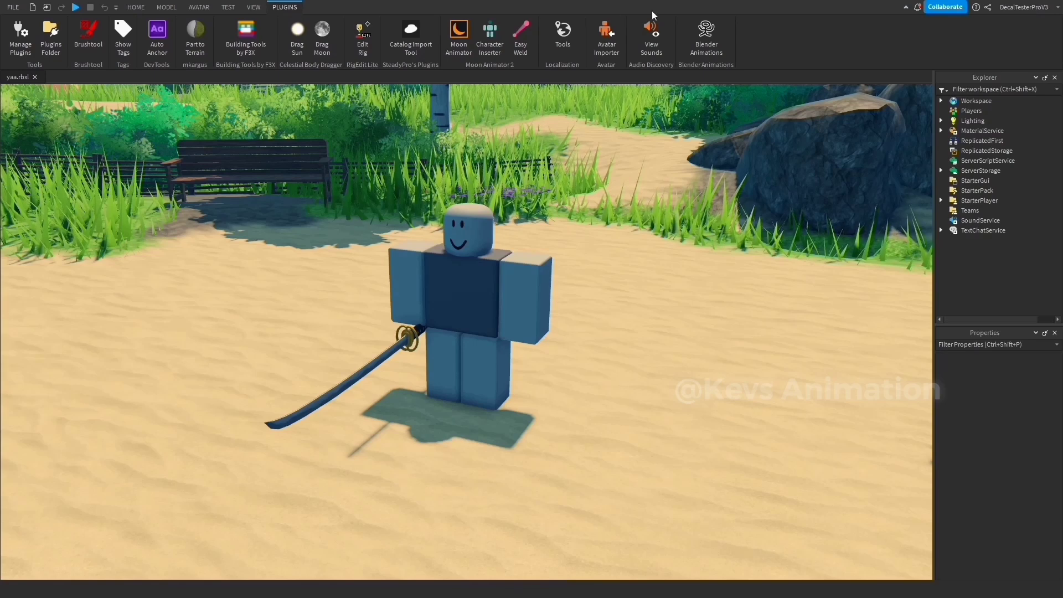
click(706, 50)
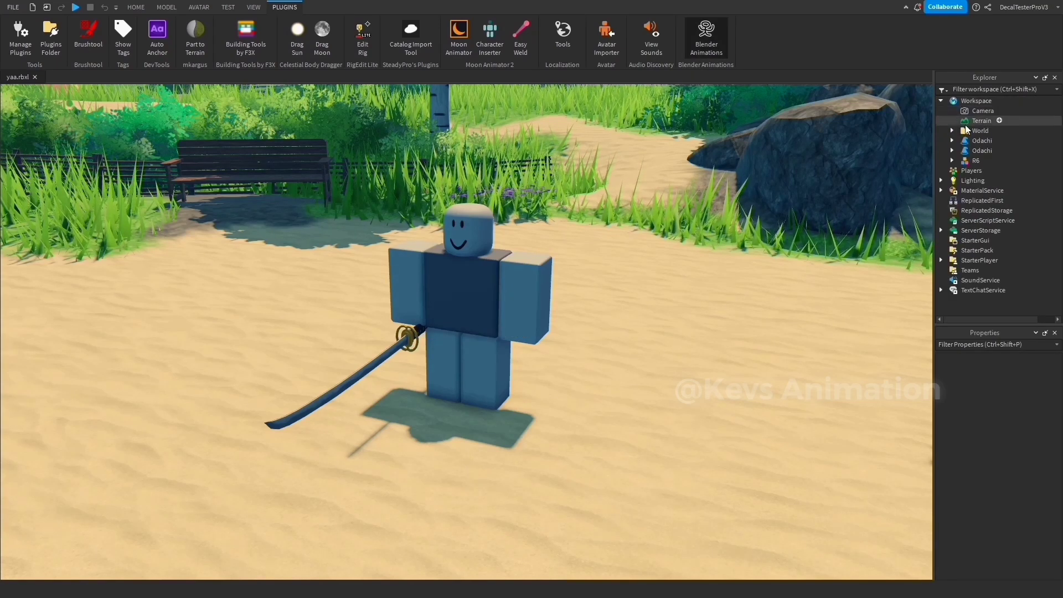
click(974, 161)
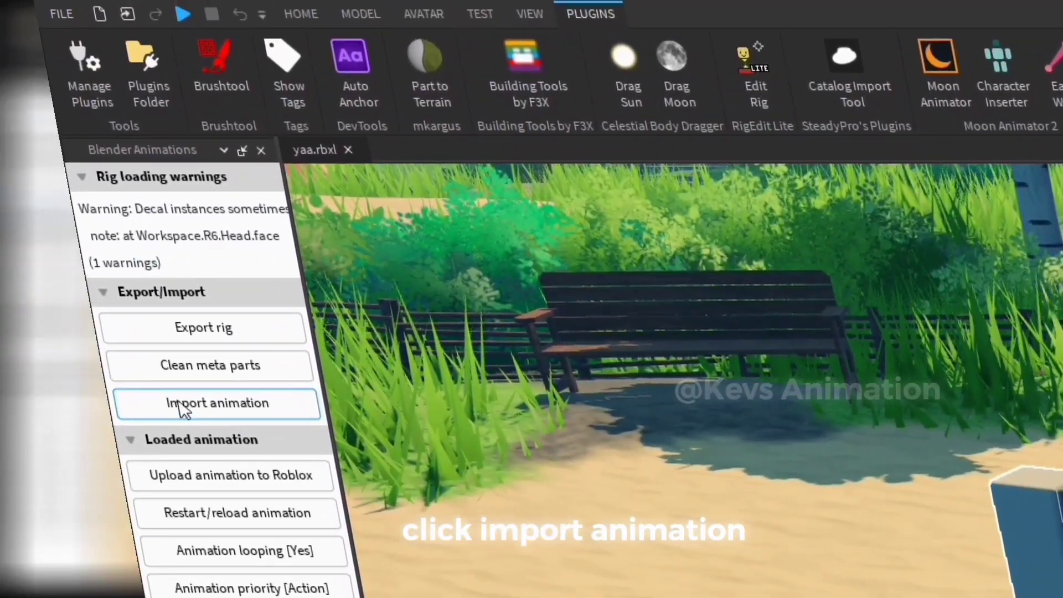
click(247, 412)
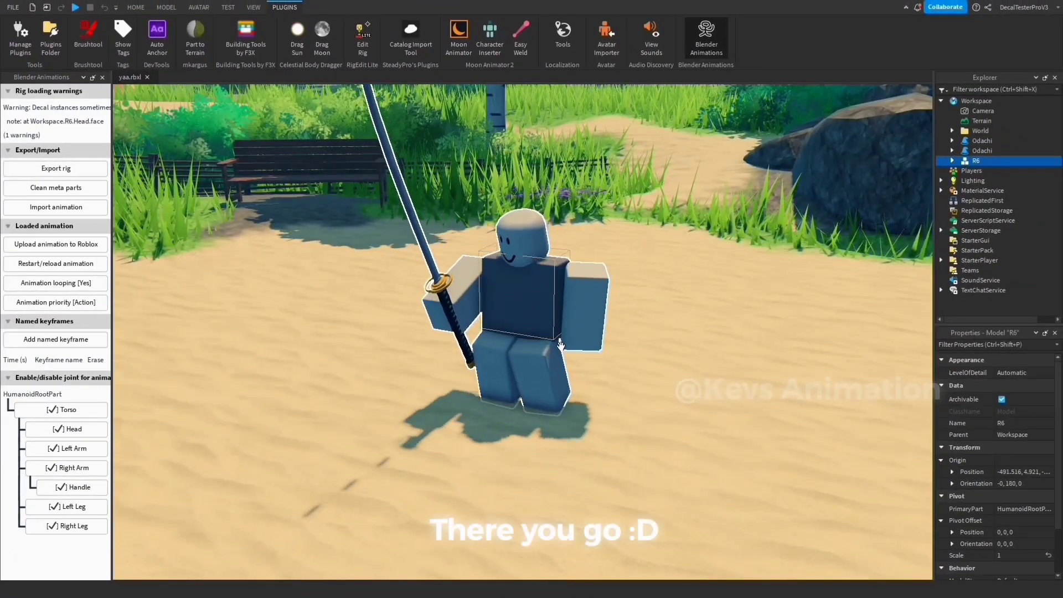
- Examine the imported sword animation on the R6 character from several angles and distances
right_drag(629, 288, 625, 319)
scroll(625, 319, up, 1)
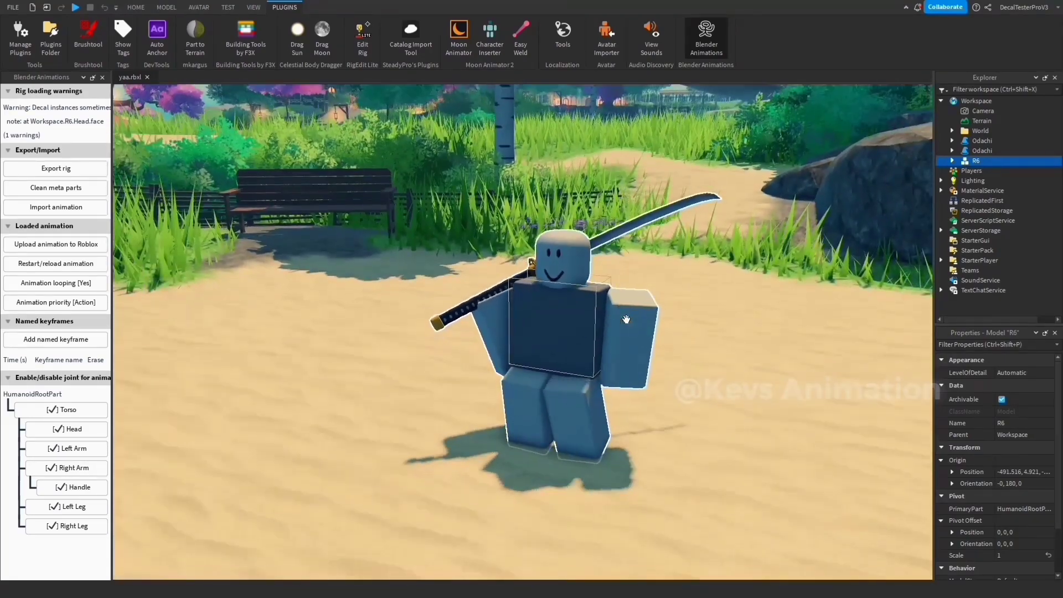
scroll(626, 319, up, 1)
scroll(626, 319, down, 3)
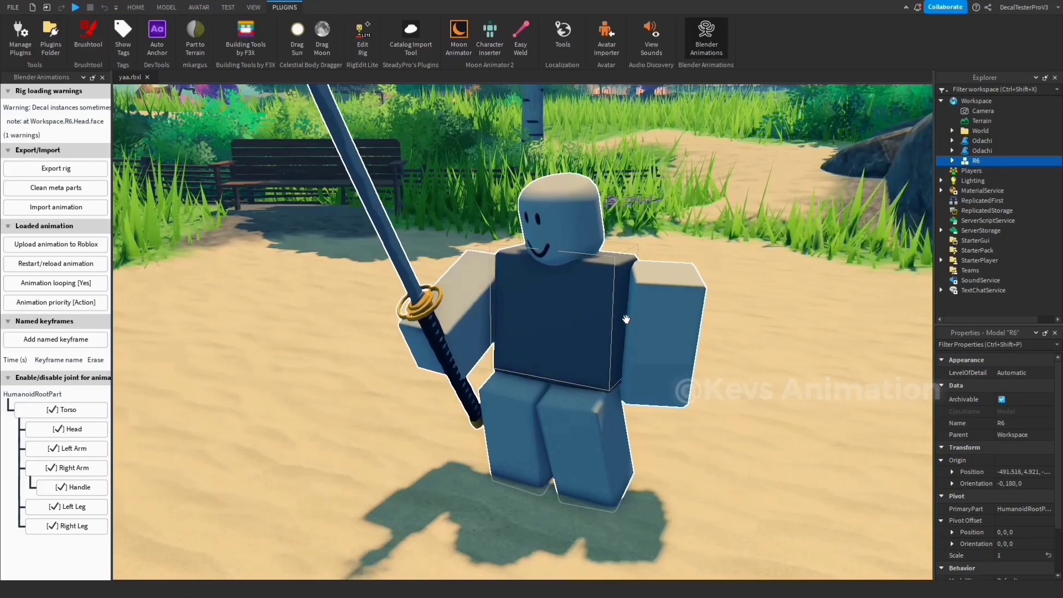
mouse_move(626, 319)
right_down()
mouse_move(609, 301)
mouse_move(626, 319)
right_up()
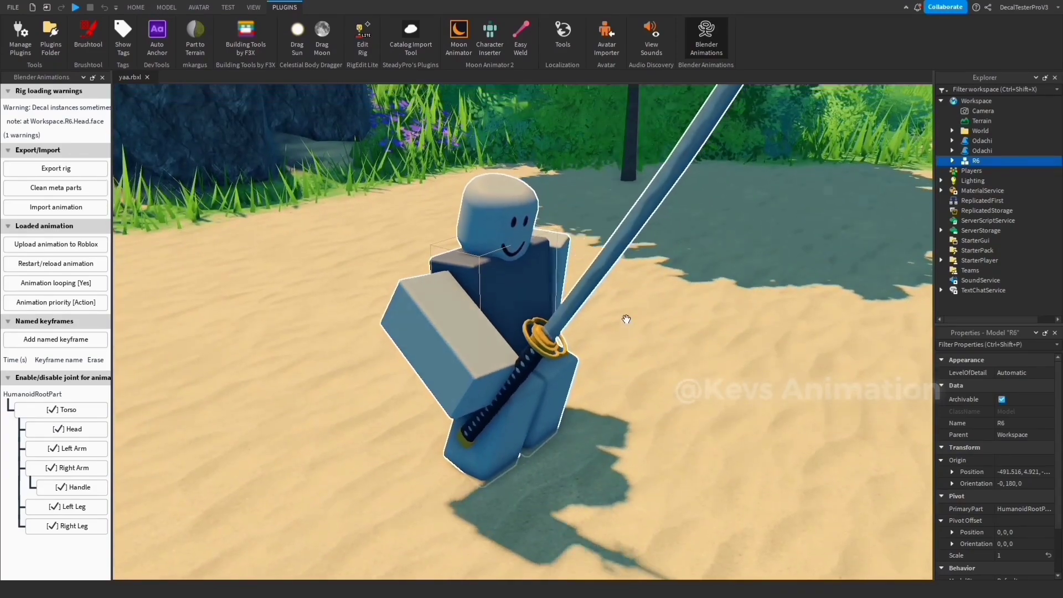
scroll(627, 319, down, 2)
scroll(626, 320, up, 3)
scroll(626, 318, down, 2)
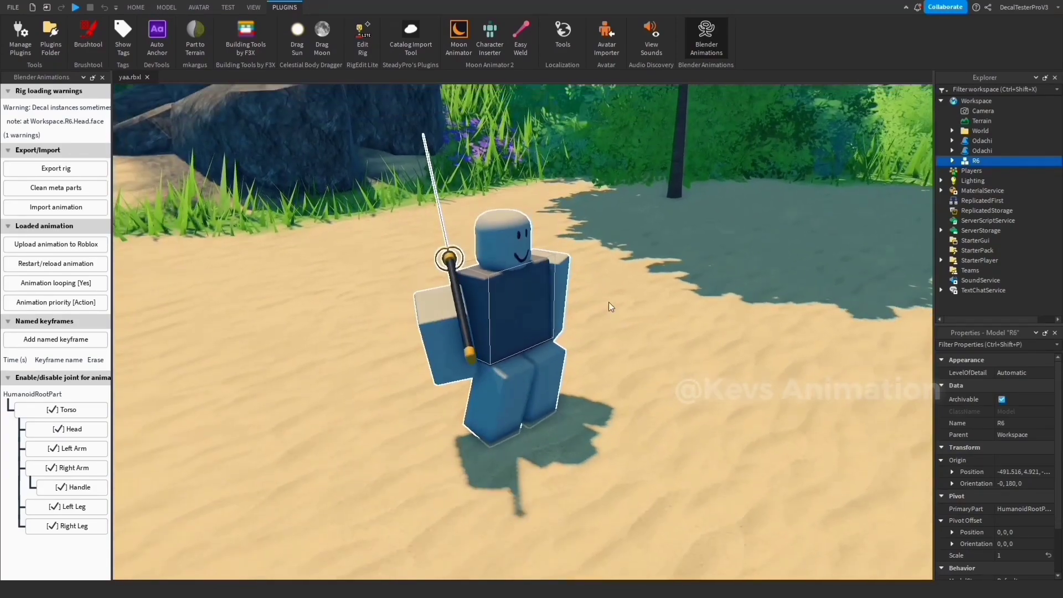
scroll(609, 302, up, 2)
right_drag(609, 302, 626, 319)
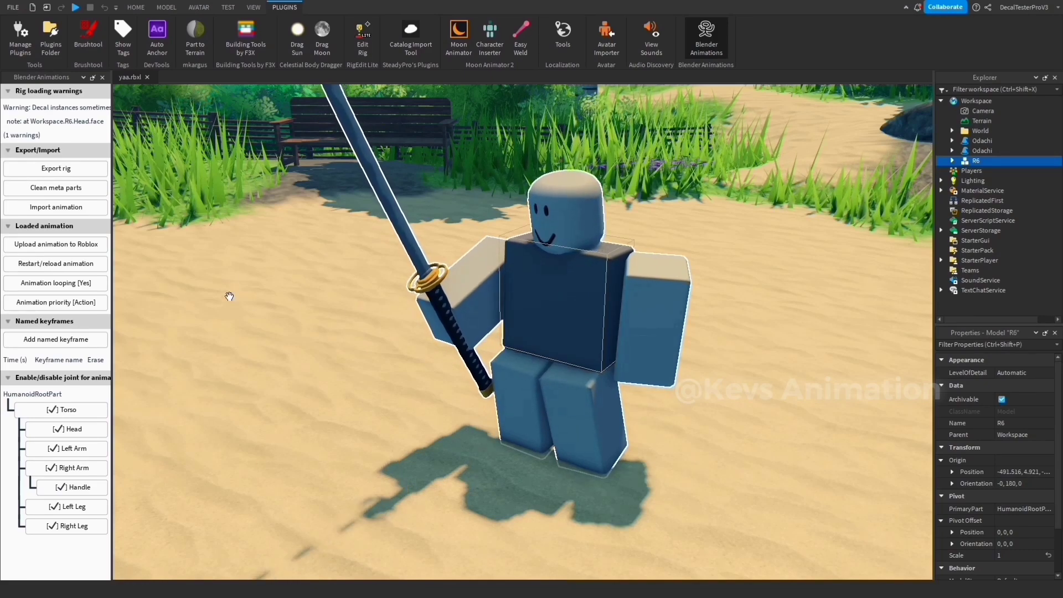
- Start uploading the loaded sword animation to Roblox with the Blender Animations plugin
click(69, 246)
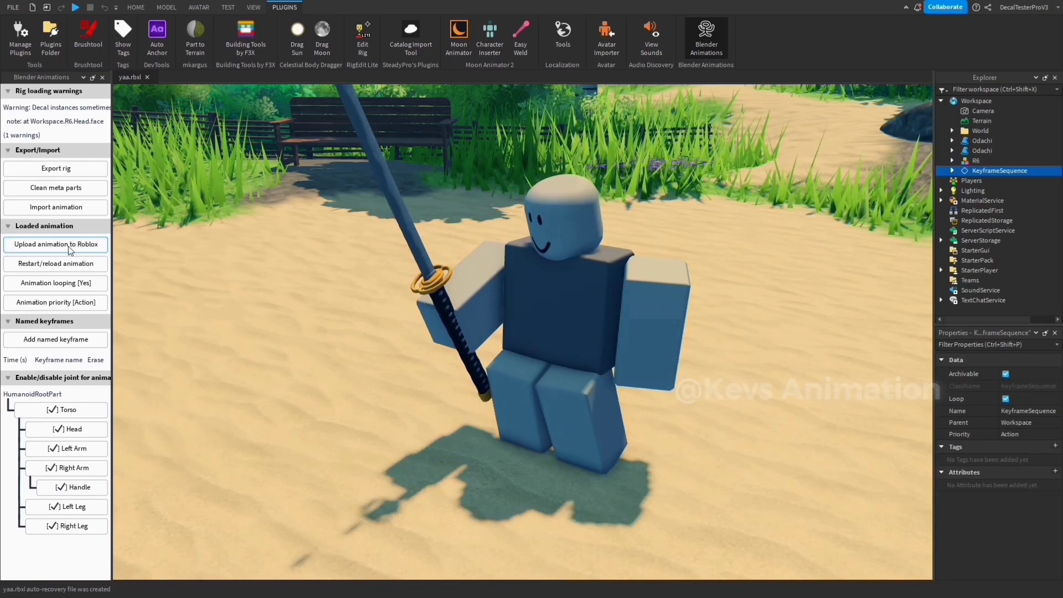